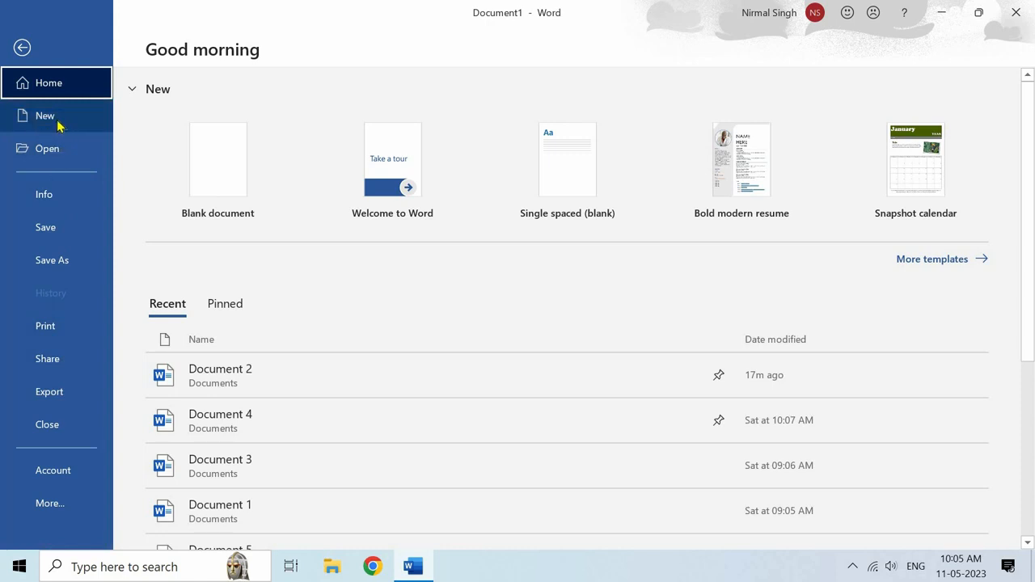
- Create a new blank document and switch back to the Document1 window
{"action": "left_click", "coordinate": [58, 124]}
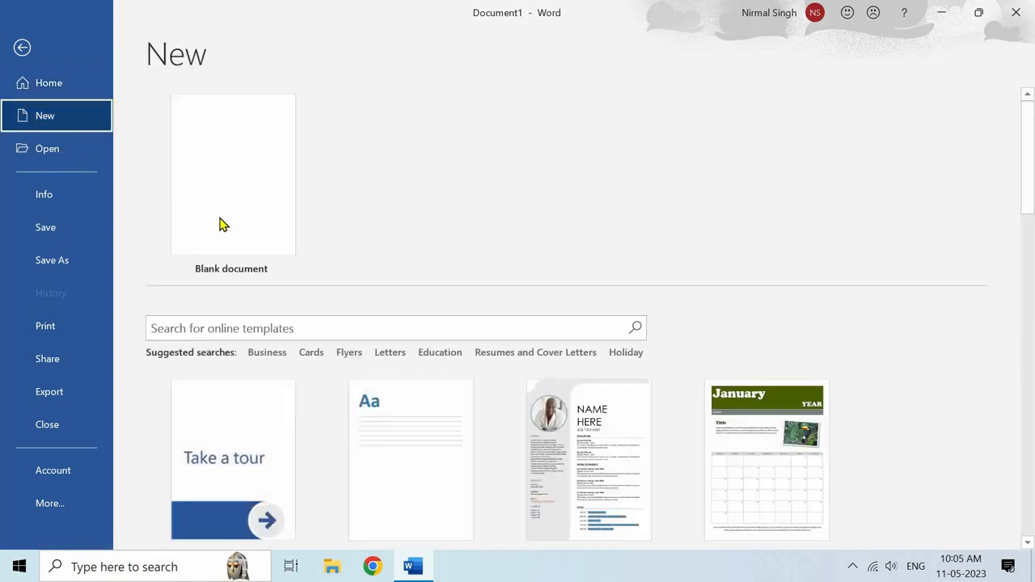
{"action": "left_click", "coordinate": [237, 201]}
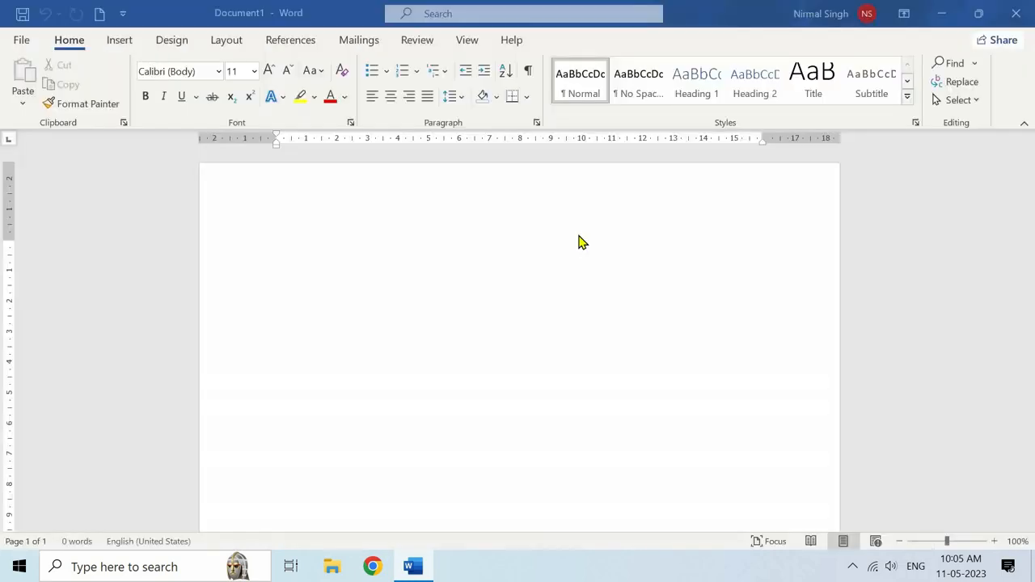
{"action": "left_click", "coordinate": [848, 108]}
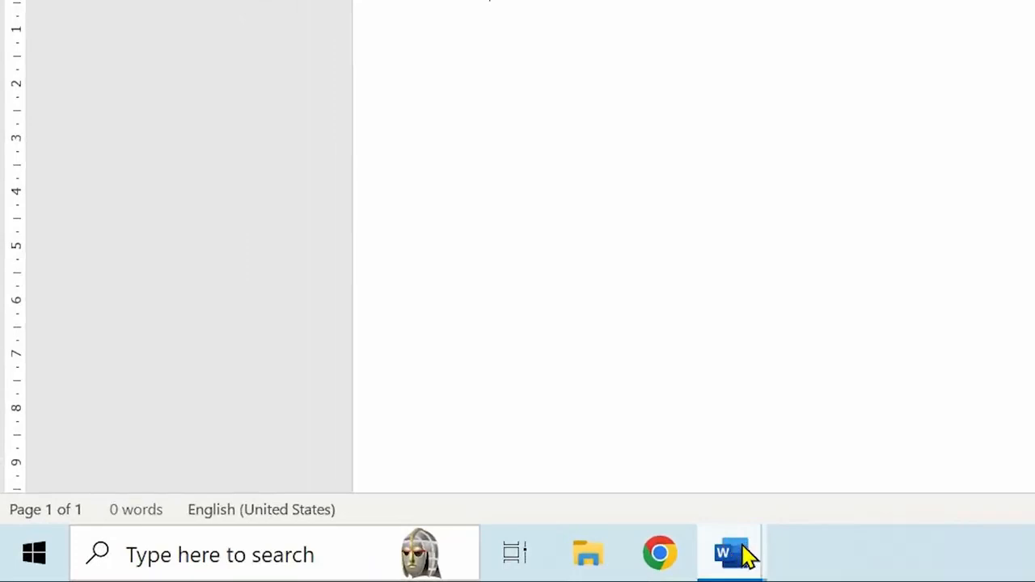
{"action": "mouse_move", "coordinate": [748, 557]}
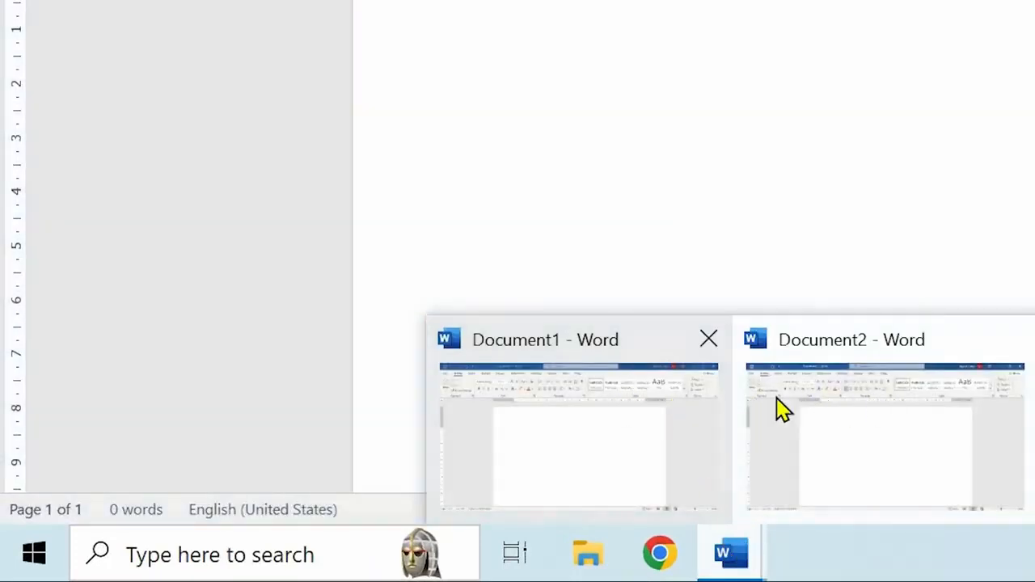
{"action": "left_click", "coordinate": [656, 397]}
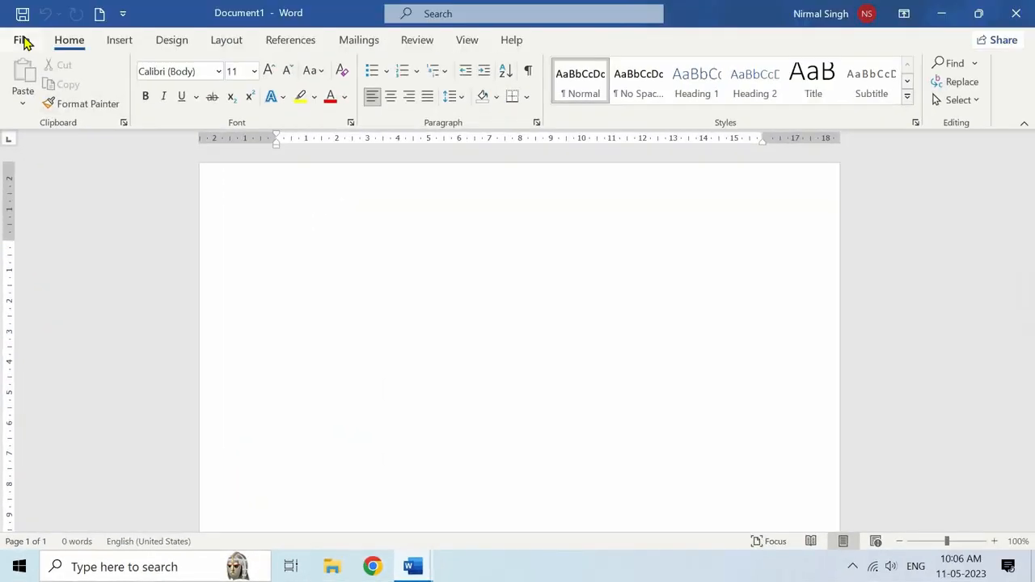
- Examine the new-document templates, the recent files available for opening, and the document's information page
{"action": "left_click", "coordinate": [21, 40]}
{"action": "left_click", "coordinate": [62, 118]}
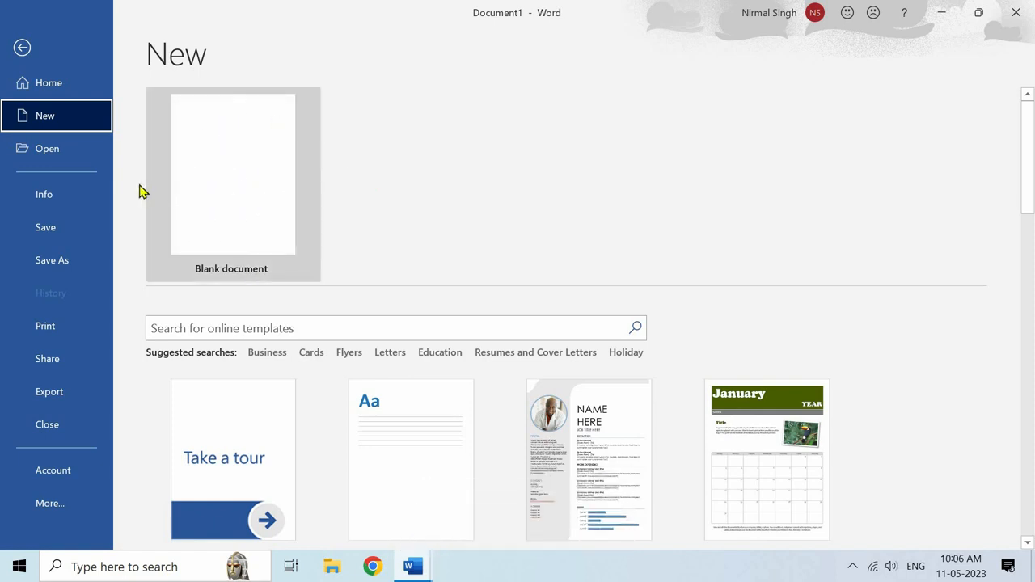
{"action": "left_click", "coordinate": [51, 152]}
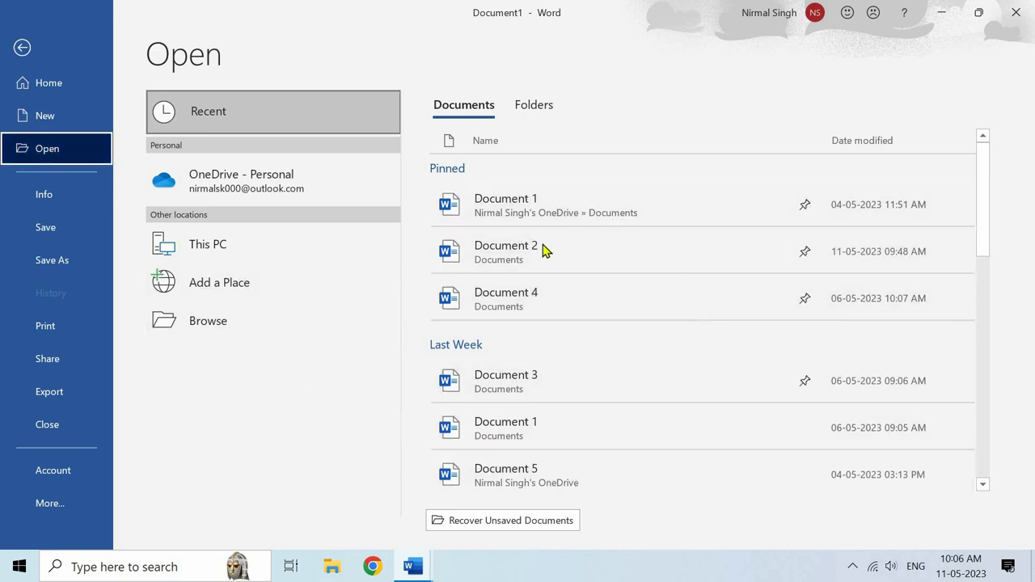
{"action": "left_click", "coordinate": [61, 205]}
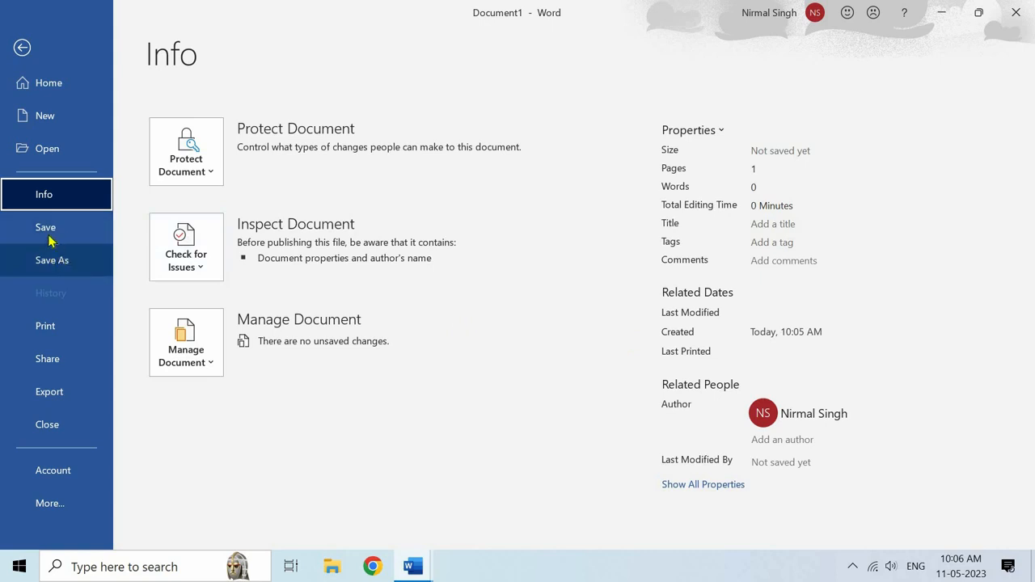
- Save the document as a Word Document named Doc1 in the My Documents folder inside Documents
{"action": "left_click", "coordinate": [76, 236]}
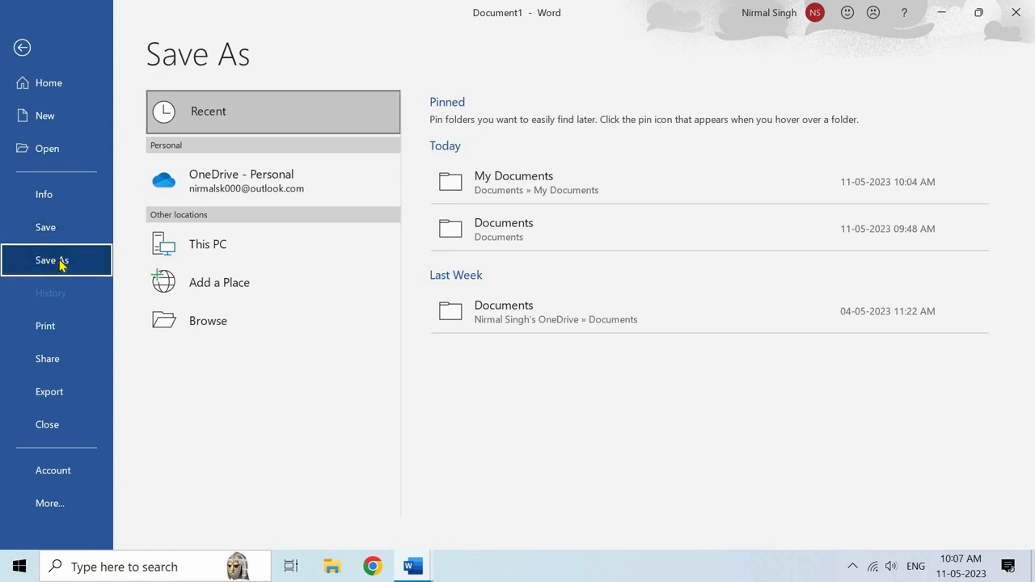
{"action": "left_click", "coordinate": [221, 325]}
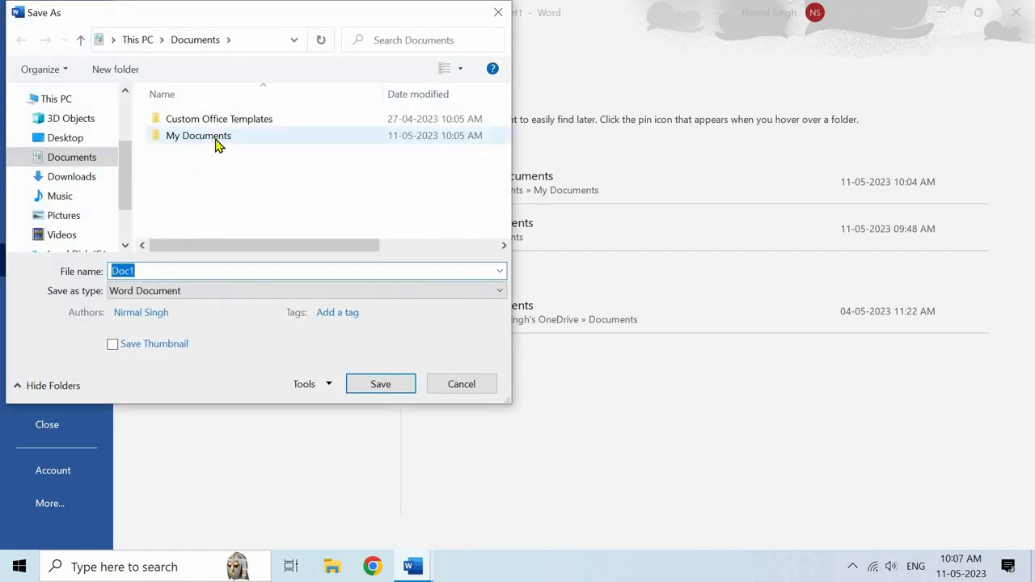
{"action": "double_click", "coordinate": [215, 139]}
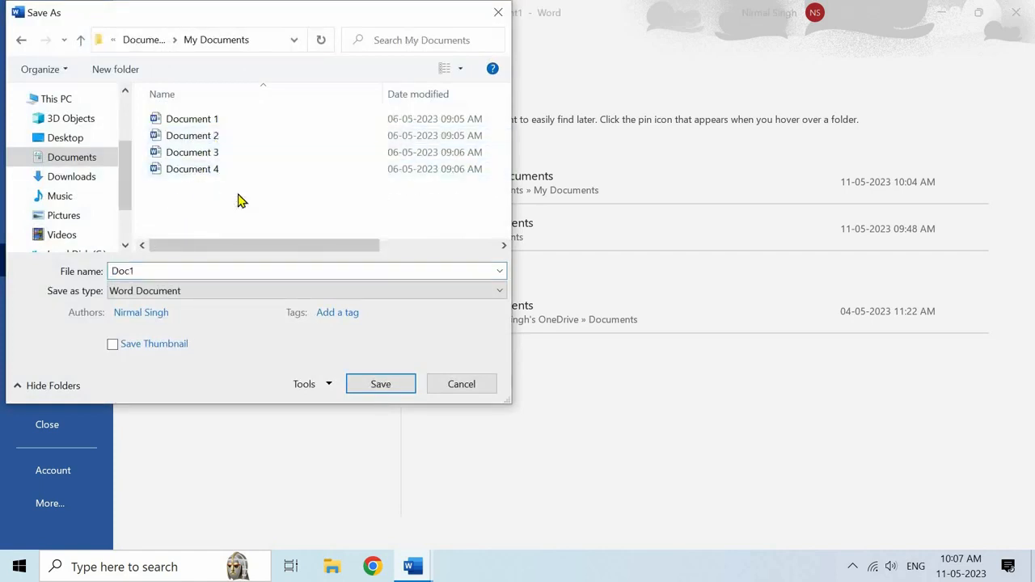
{"action": "left_click", "coordinate": [381, 385]}
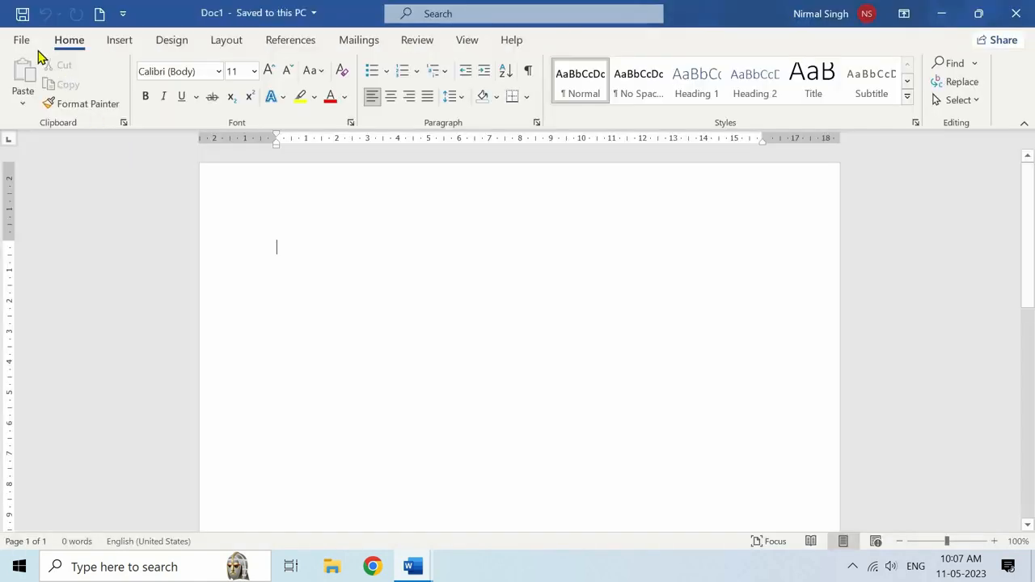
{"action": "left_click", "coordinate": [24, 41]}
{"action": "left_click", "coordinate": [69, 260]}
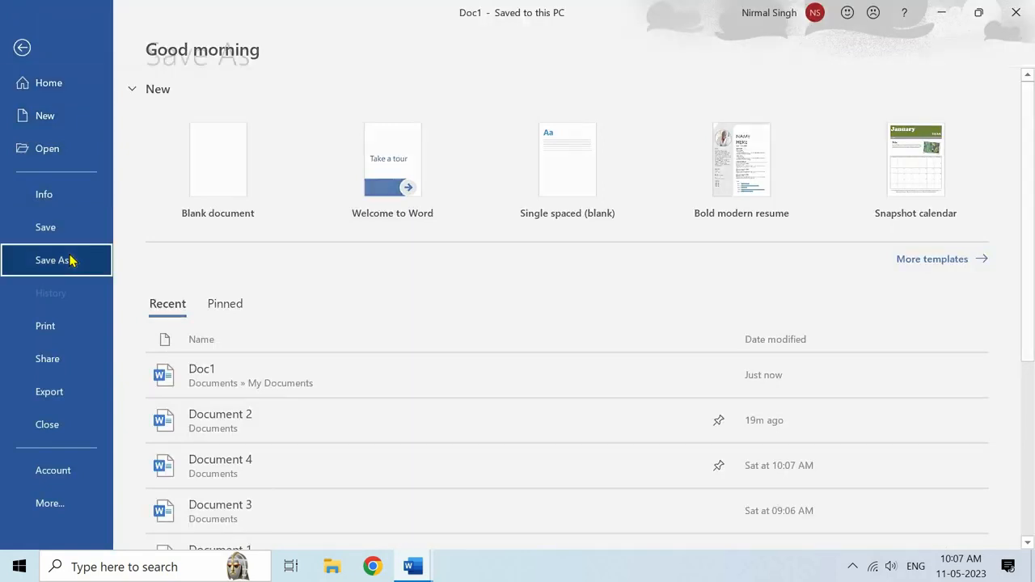
{"action": "left_click", "coordinate": [250, 251]}
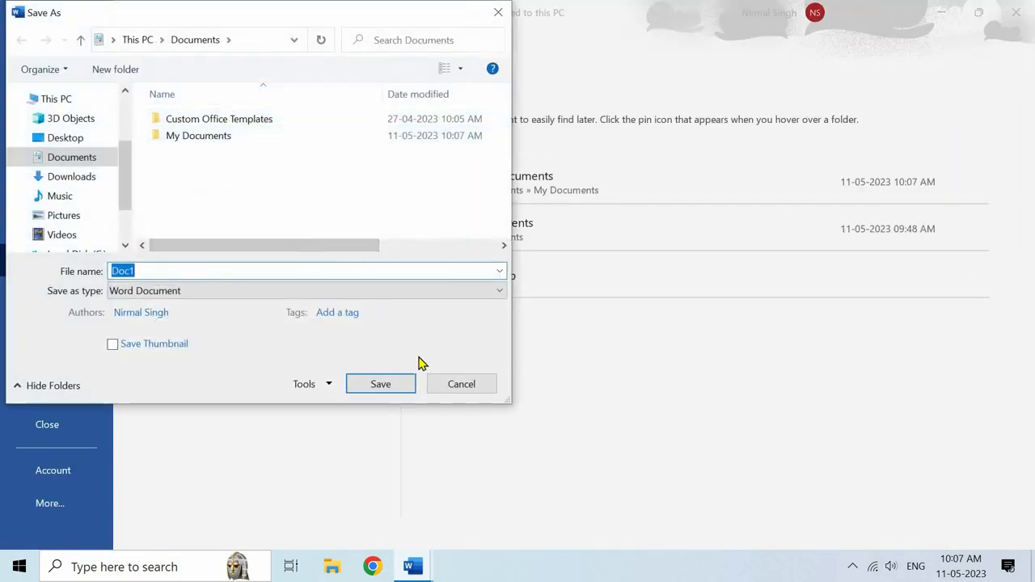
{"action": "left_click", "coordinate": [451, 387]}
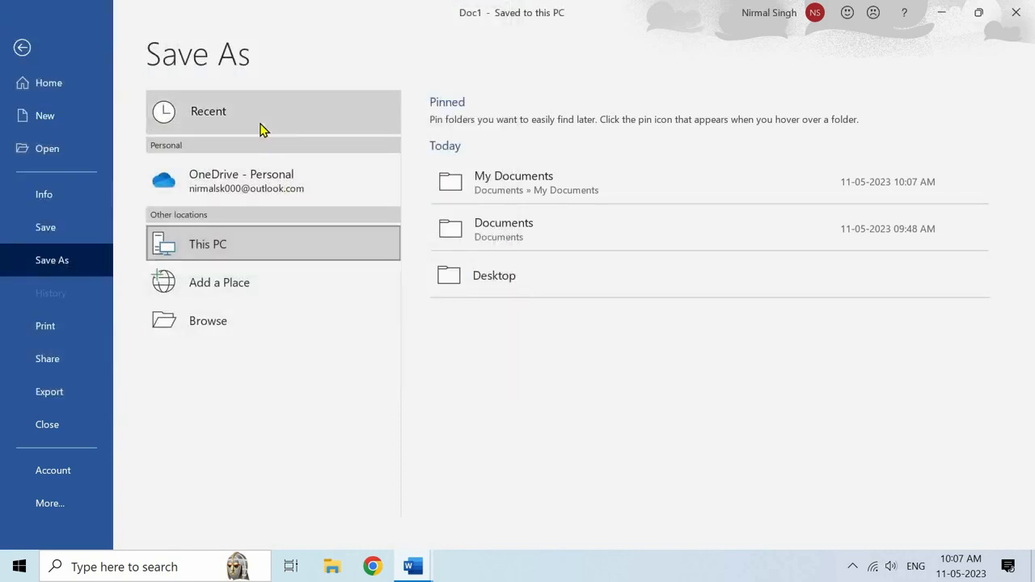
{"action": "left_click", "coordinate": [259, 129]}
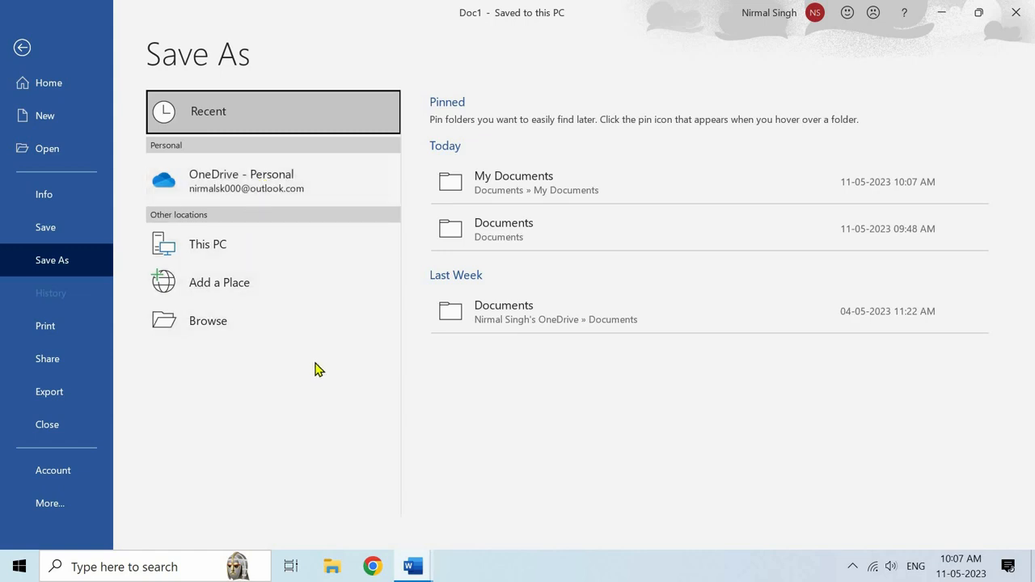
{"action": "key", "text": "ctrl+s"}
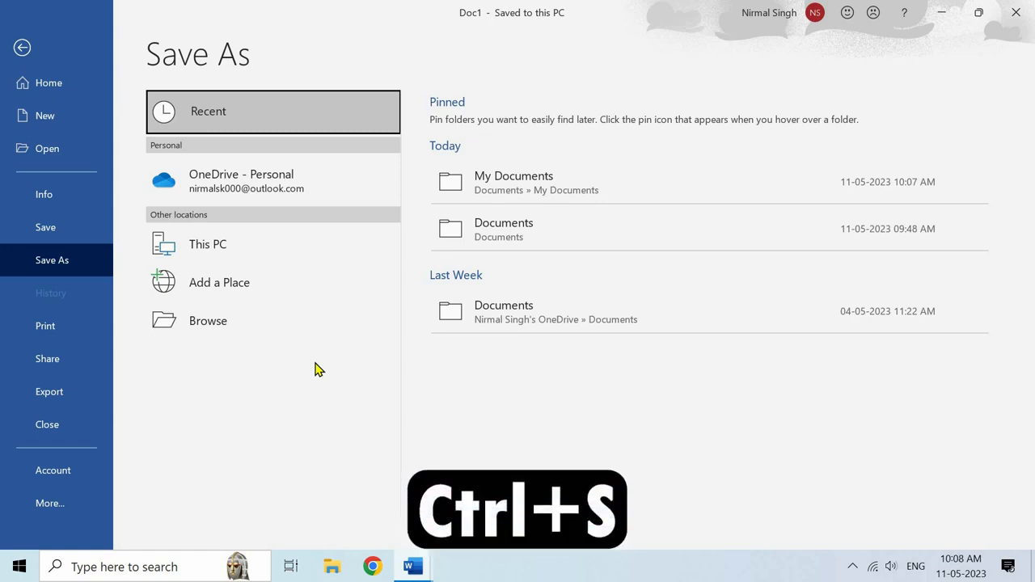
{"action": "left_click", "coordinate": [284, 329]}
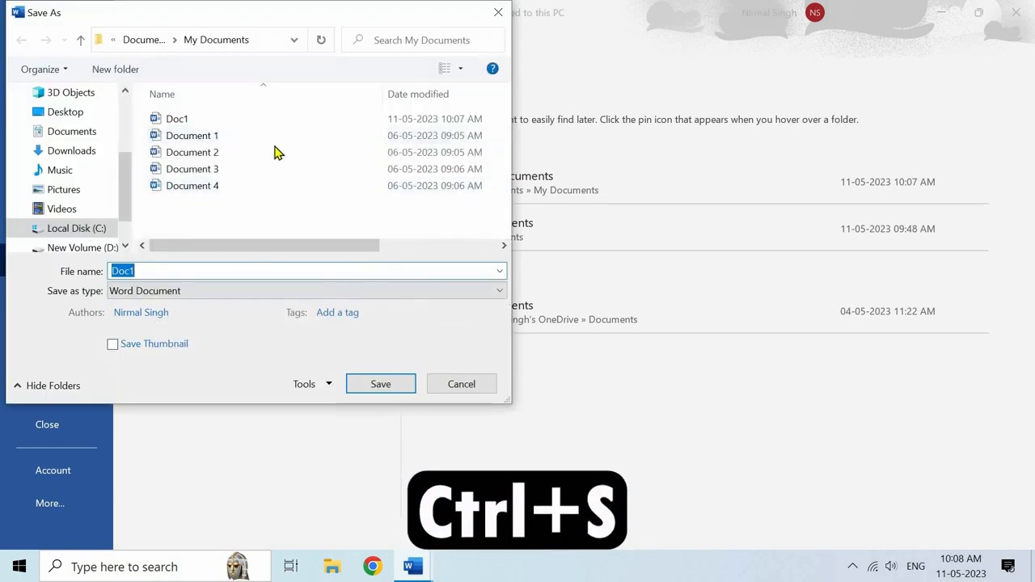
{"action": "left_click", "coordinate": [445, 394]}
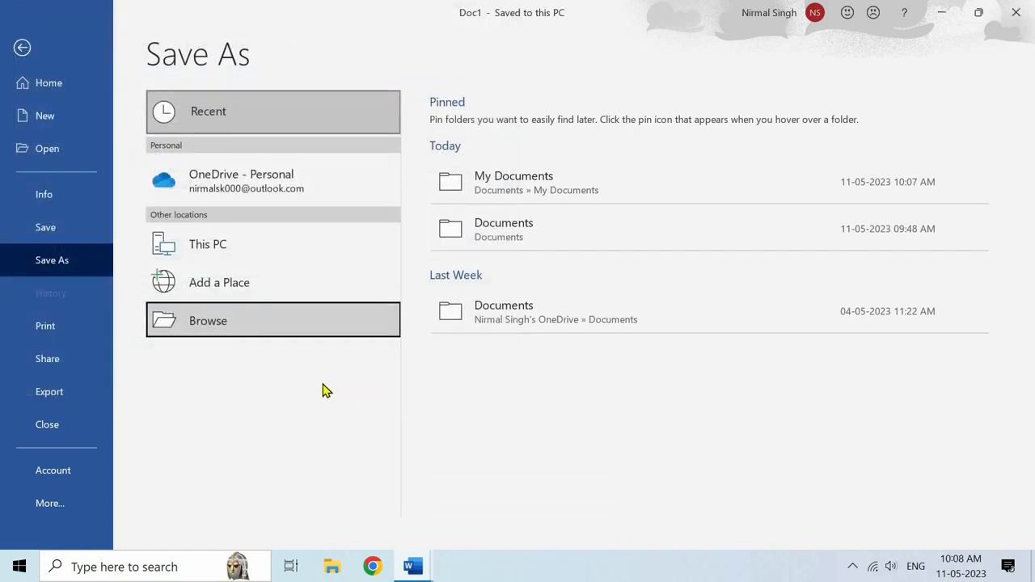
- Examine the print settings, the sharing choices, and the export options for PDF publishing and changing the file type
{"action": "left_click", "coordinate": [61, 332]}
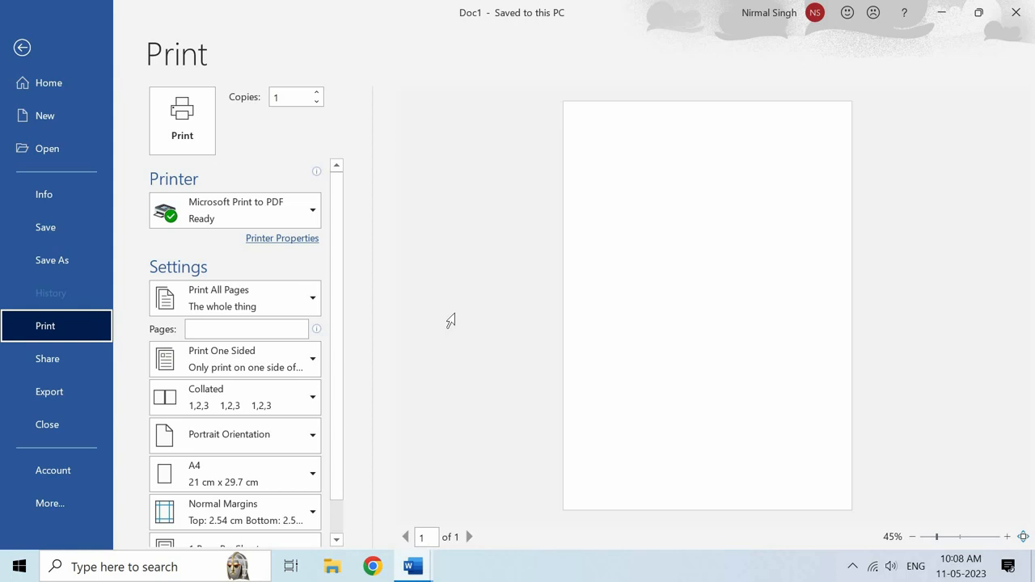
{"action": "left_click", "coordinate": [72, 370]}
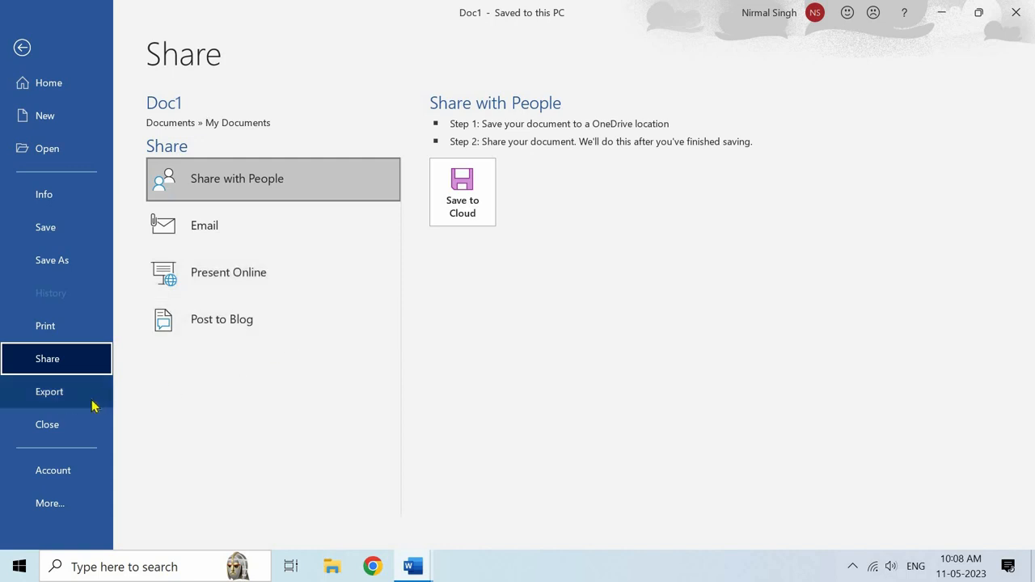
{"action": "left_click", "coordinate": [63, 400]}
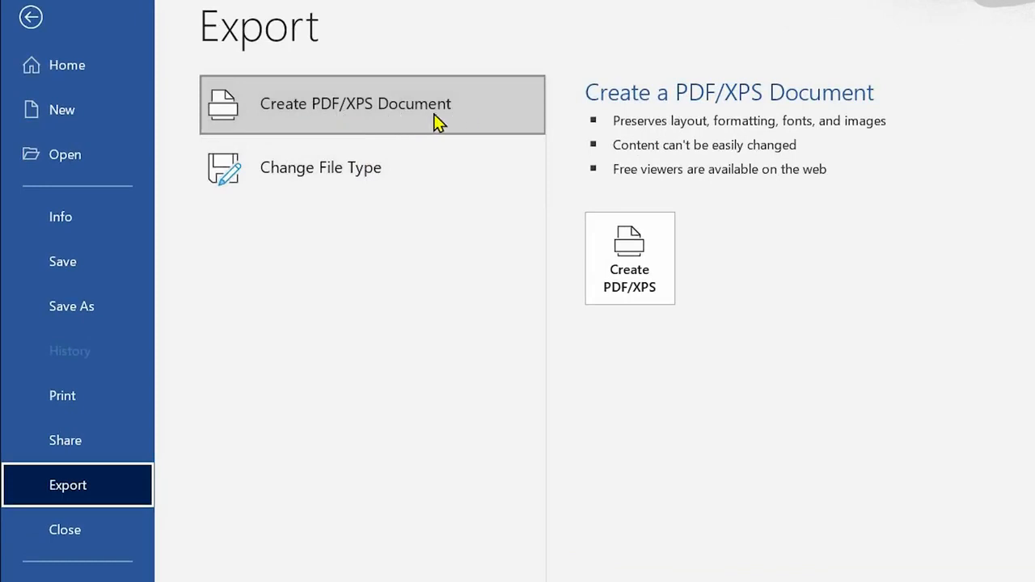
{"action": "left_click", "coordinate": [607, 254]}
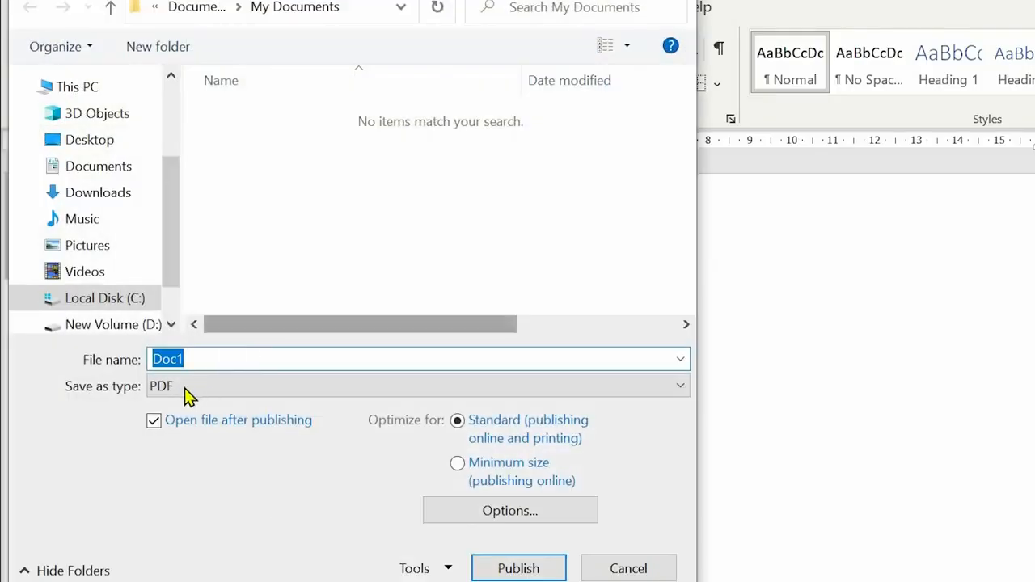
{"action": "left_click", "coordinate": [597, 570]}
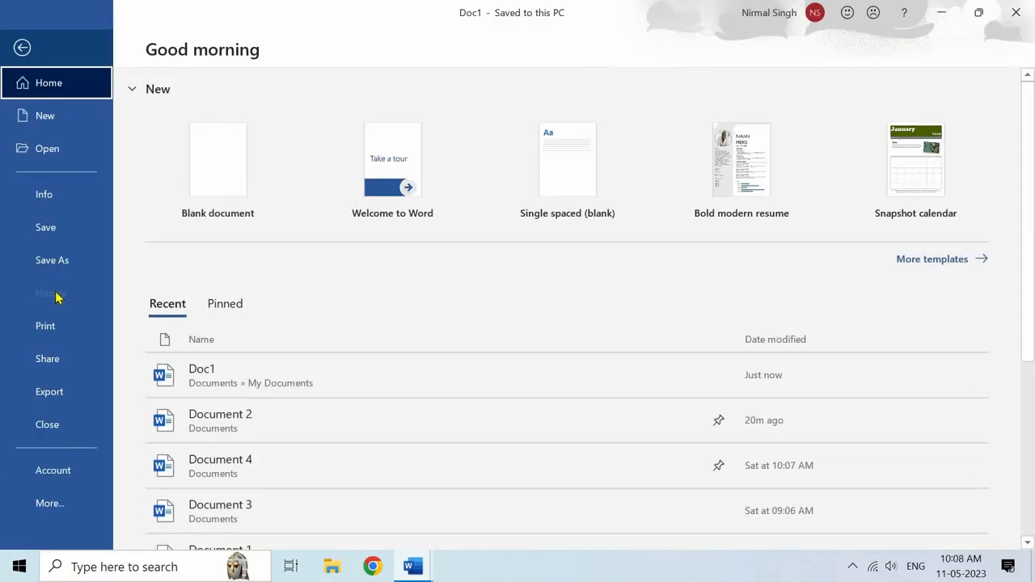
{"action": "left_click", "coordinate": [64, 391]}
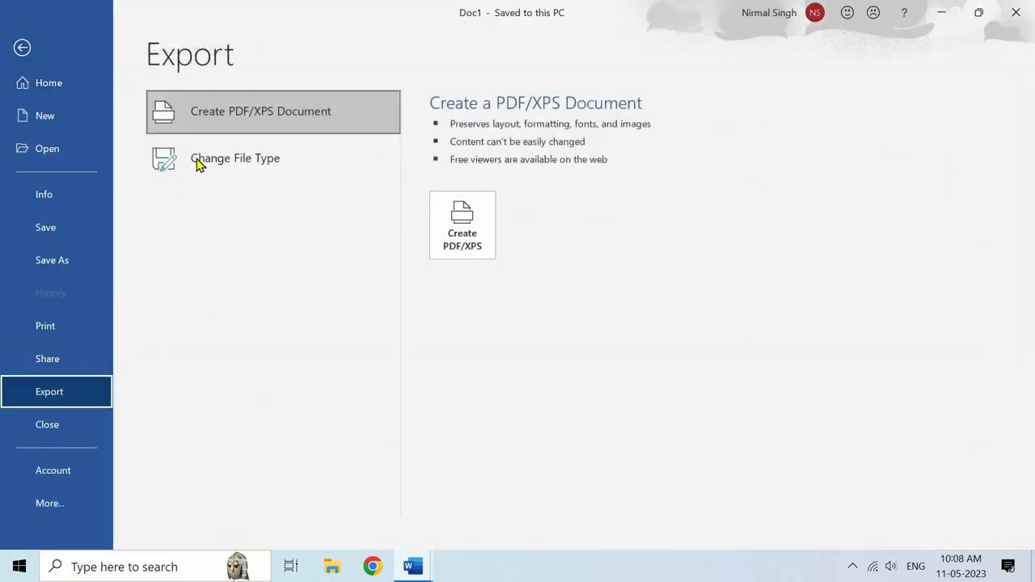
{"action": "left_click", "coordinate": [276, 164]}
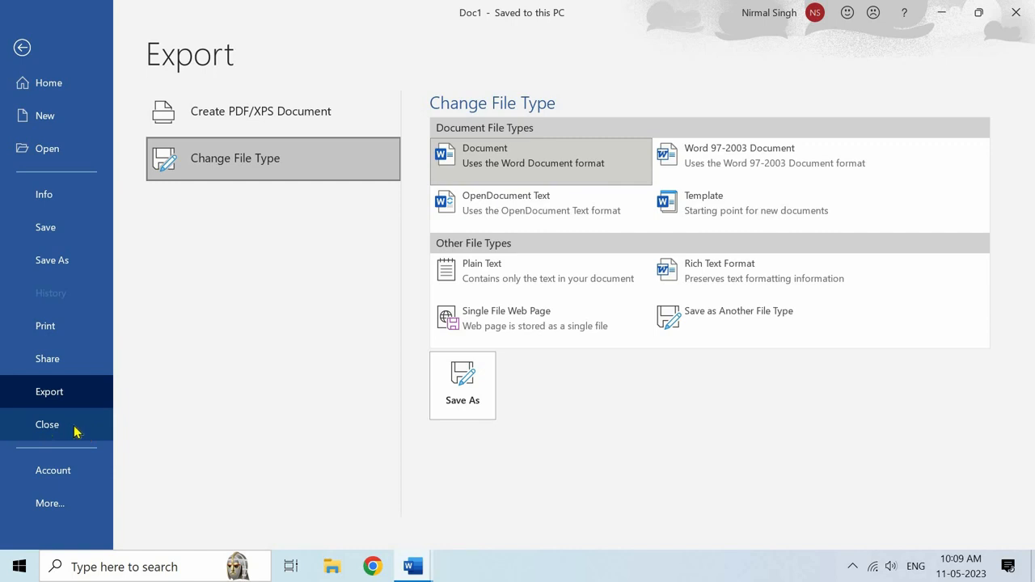
- Examine the account and product information with the Office update options, and return to the document
{"action": "left_click", "coordinate": [72, 479]}
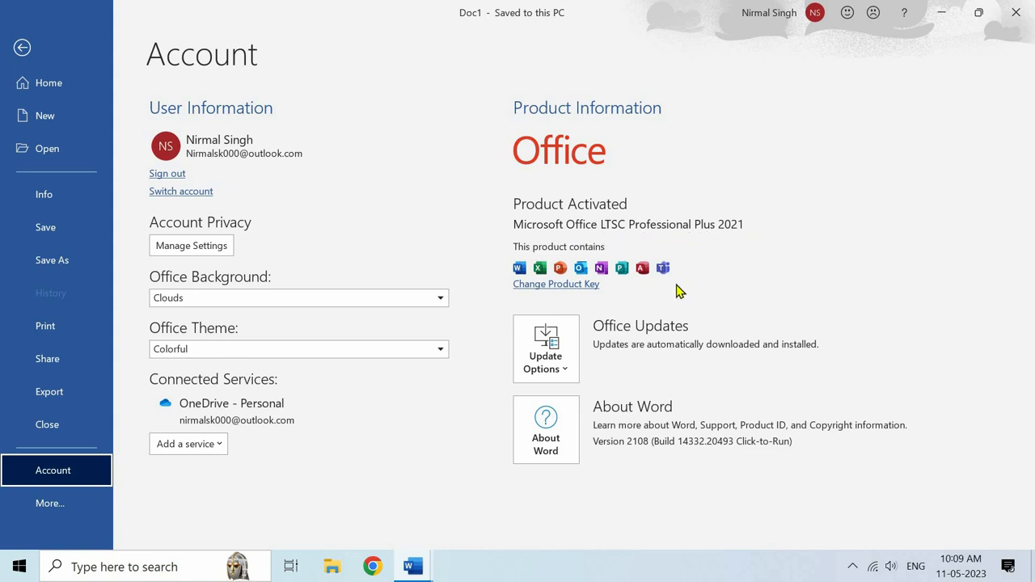
{"action": "left_click", "coordinate": [562, 369]}
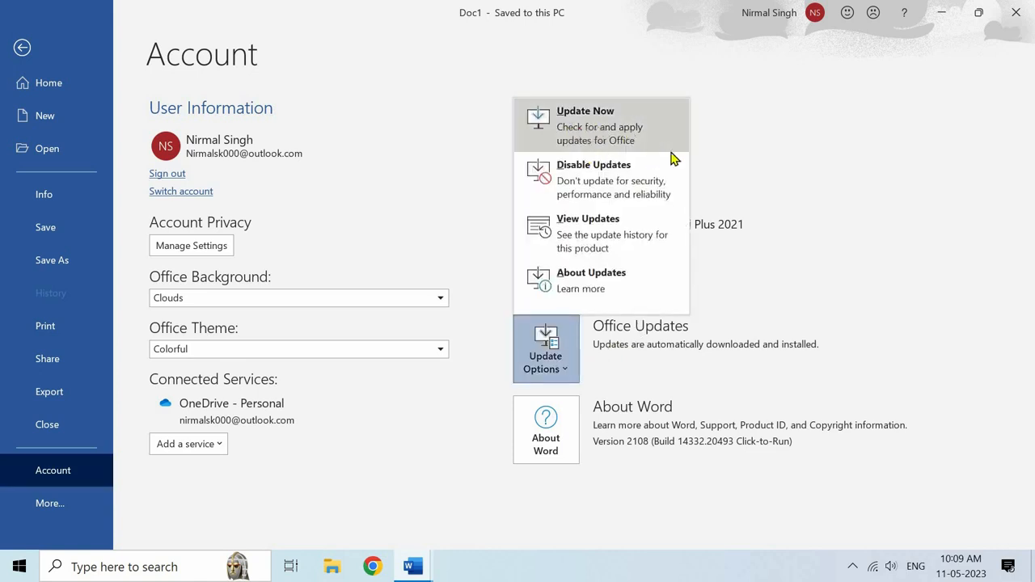
{"action": "key", "text": "Escape"}
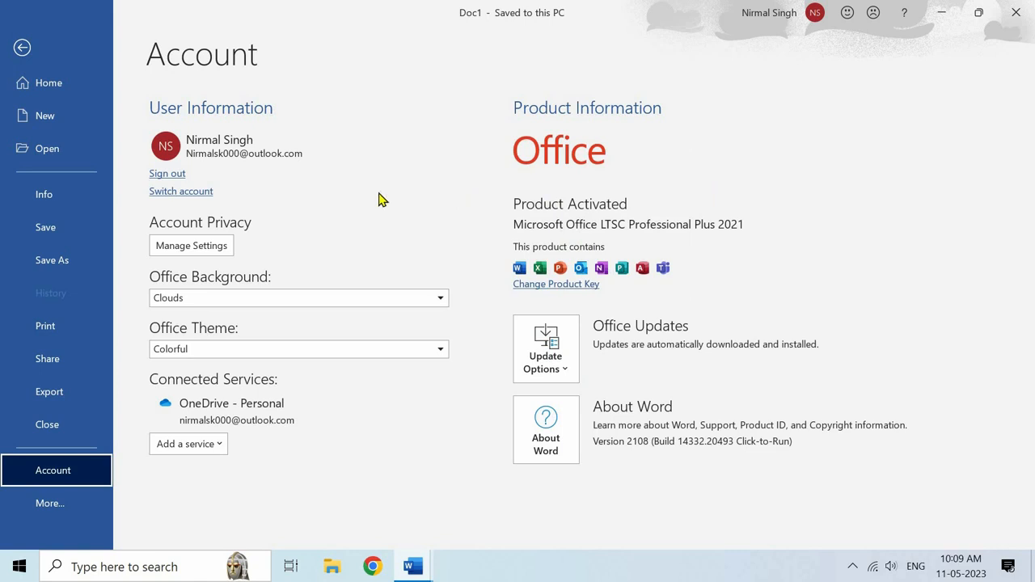
{"action": "left_click", "coordinate": [22, 49]}
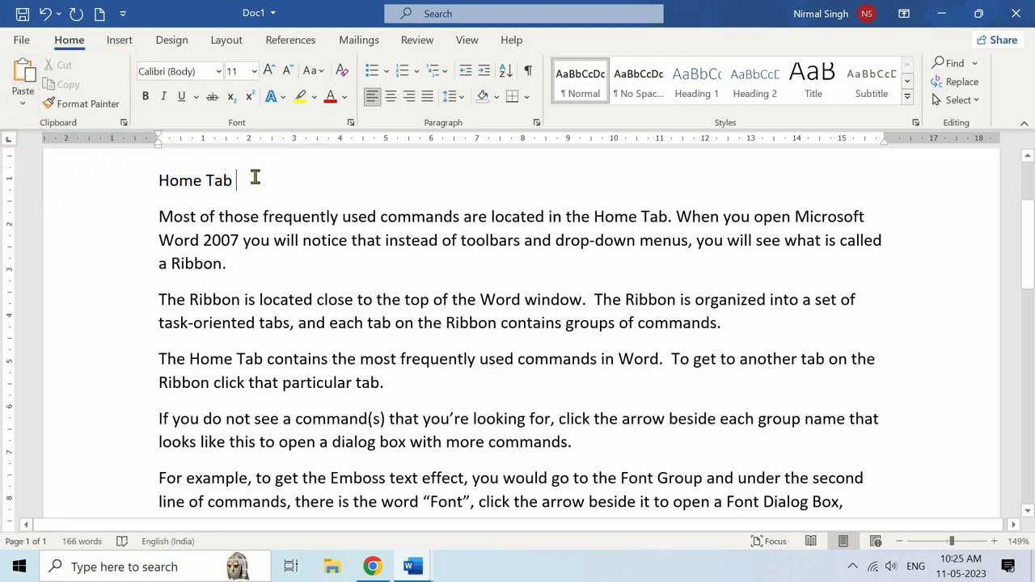
- Paste a copy of the "Home Tab" heading on a new line below the original, and delete the copy with its empty lines
{"action": "key", "text": "Return"}
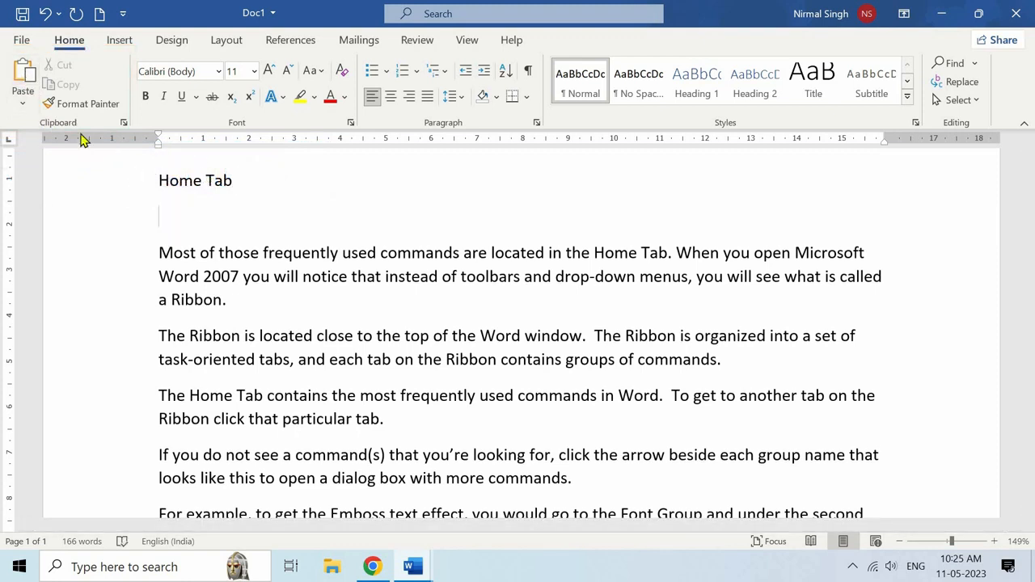
{"action": "left_click", "coordinate": [23, 76]}
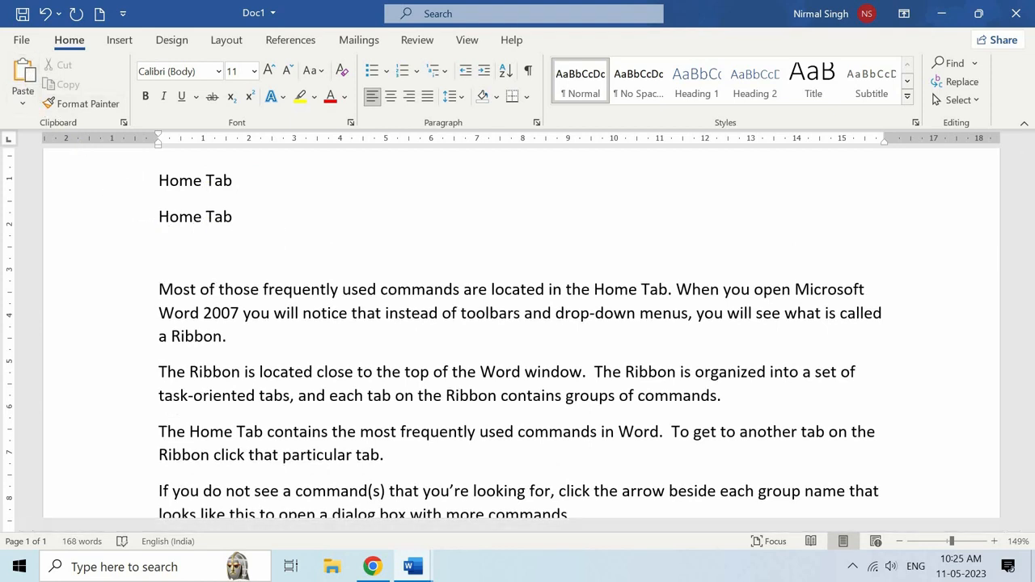
{"action": "key", "text": "ctrl+v"}
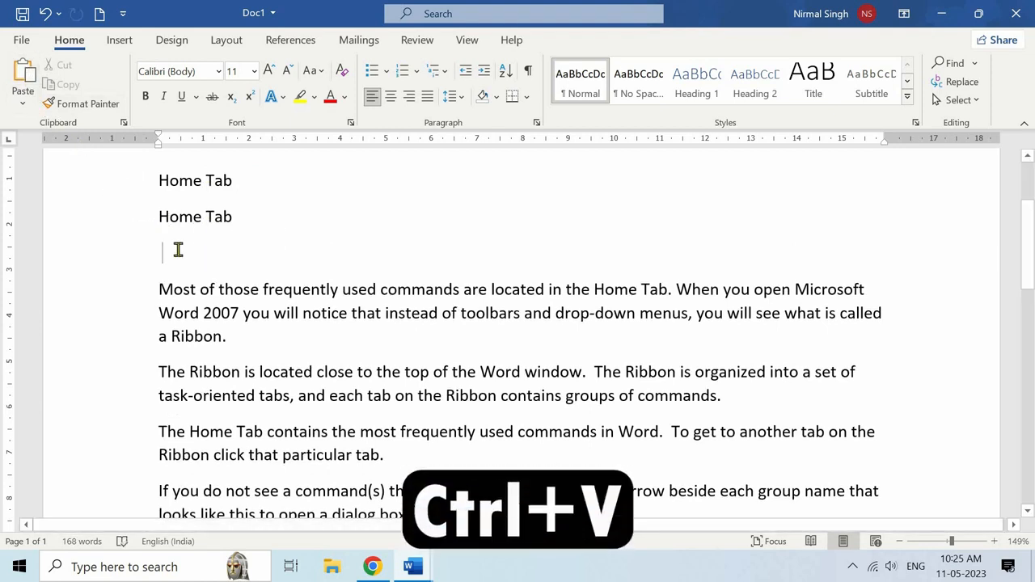
{"action": "left_click_drag", "start_coordinate": [157, 227], "coordinate": [157, 234]}
{"action": "key", "text": "Delete"}
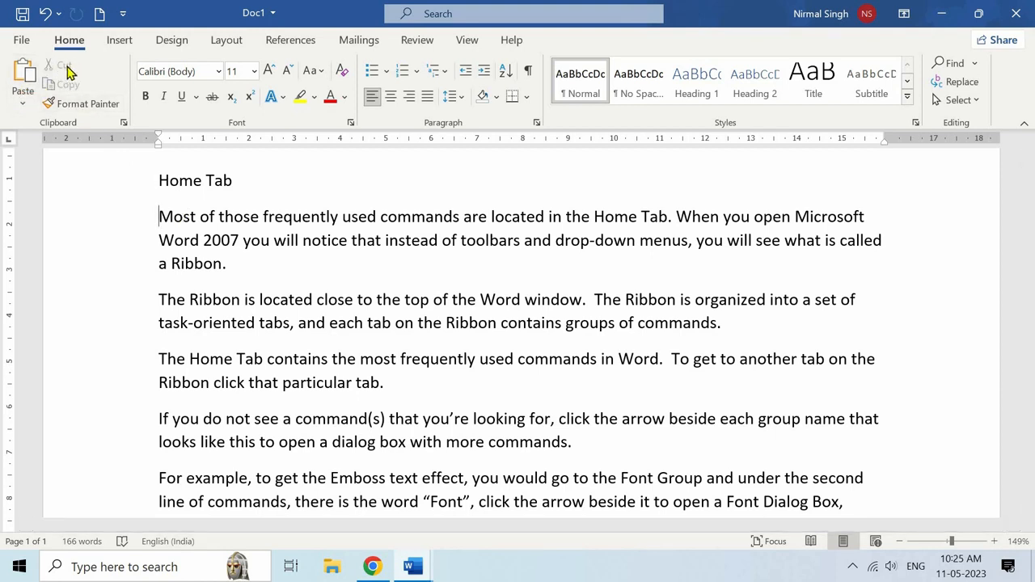
- Cut the "Home Tab" heading, paste it back above the first paragraph, and remove the extra empty line
{"action": "left_click_drag", "start_coordinate": [237, 180], "coordinate": [158, 181]}
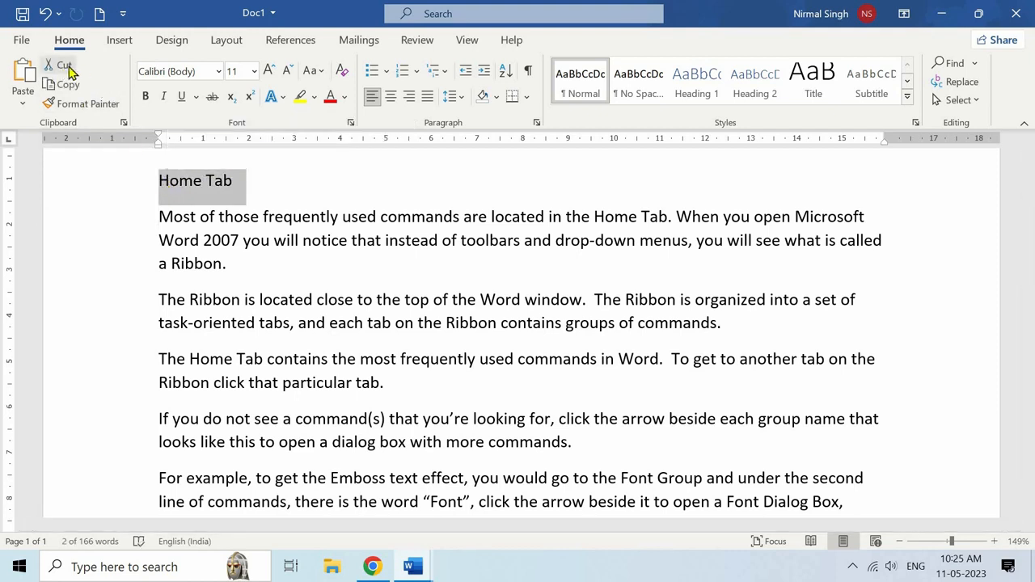
{"action": "left_click", "coordinate": [64, 66]}
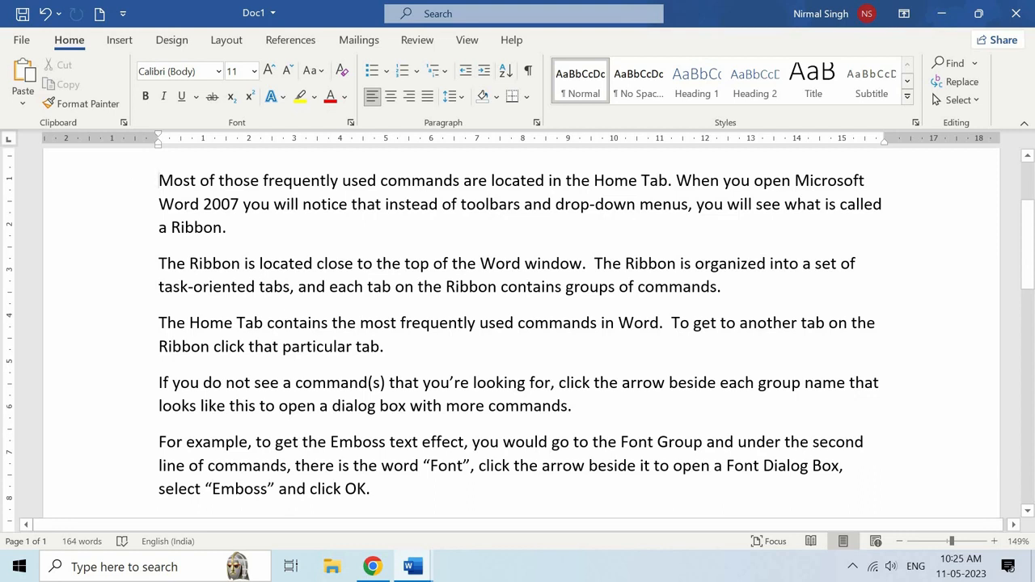
{"action": "key", "text": "ctrl+z"}
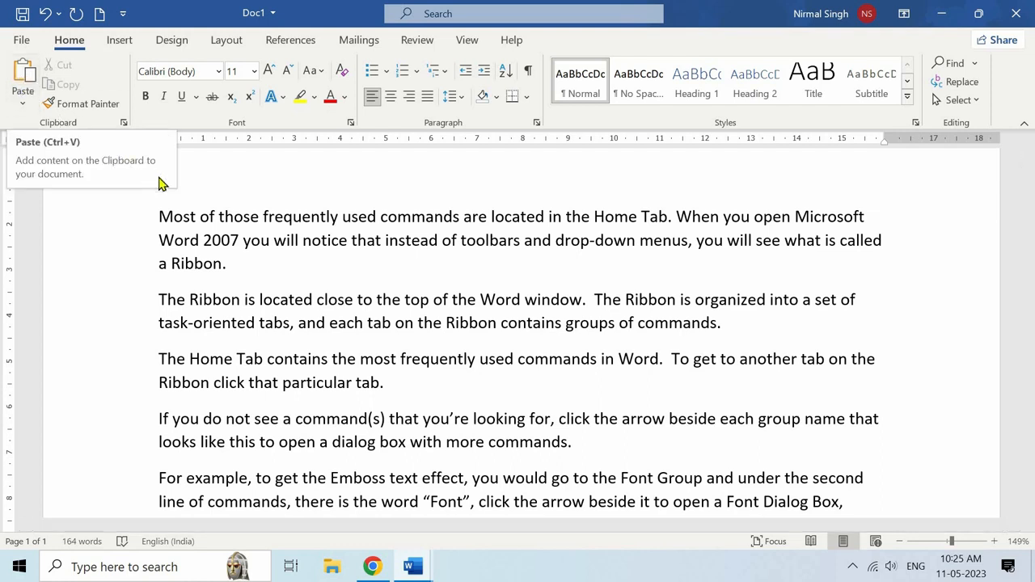
{"action": "left_click", "coordinate": [23, 76]}
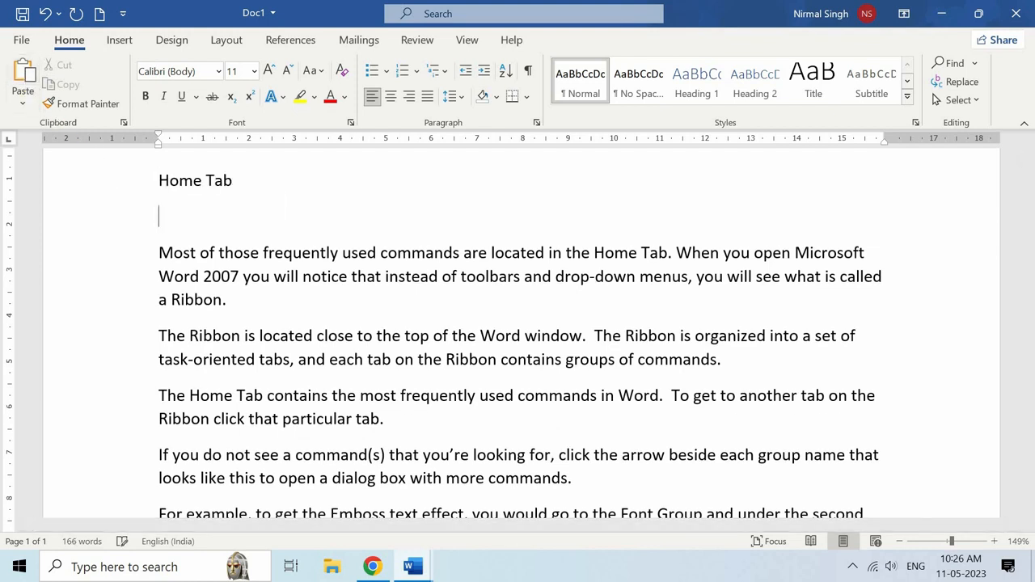
{"action": "key", "text": "BackSpace"}
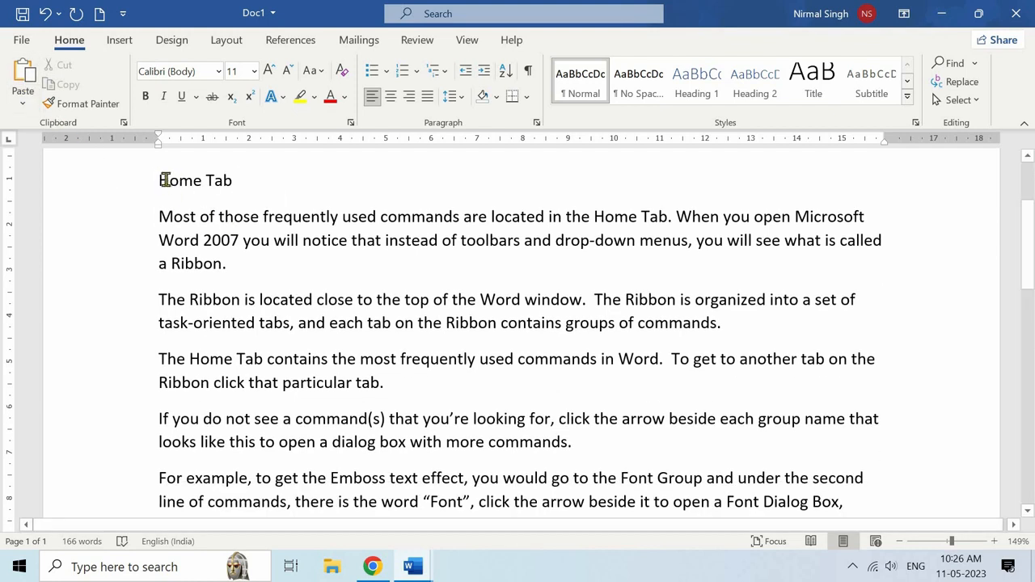
- Copy the "Home Tab" heading to the clipboard and deselect it
{"action": "left_click", "coordinate": [87, 104]}
{"action": "left_click", "coordinate": [231, 181]}
{"action": "left_click_drag", "start_coordinate": [231, 181], "coordinate": [158, 180]}
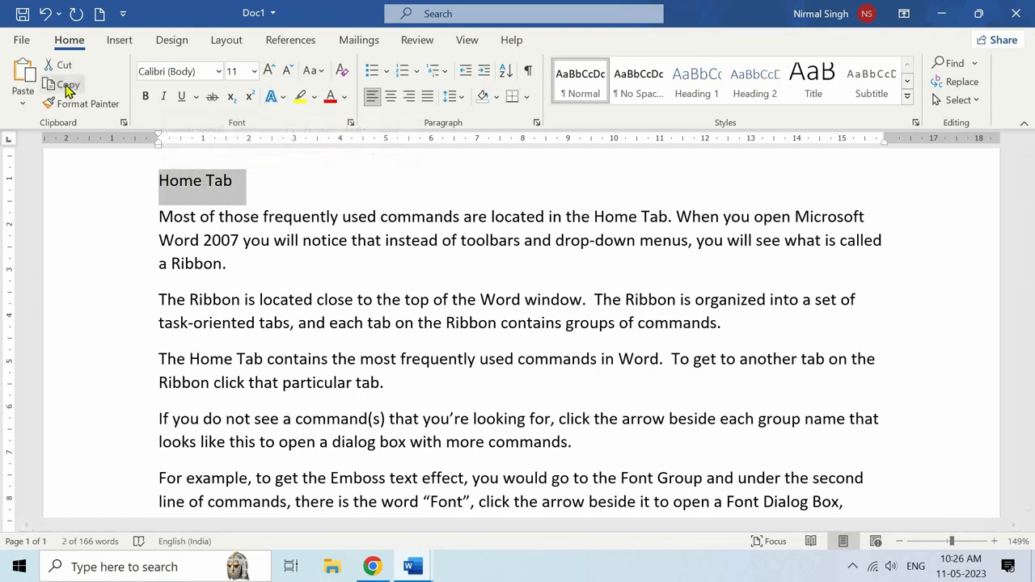
{"action": "left_click", "coordinate": [69, 87]}
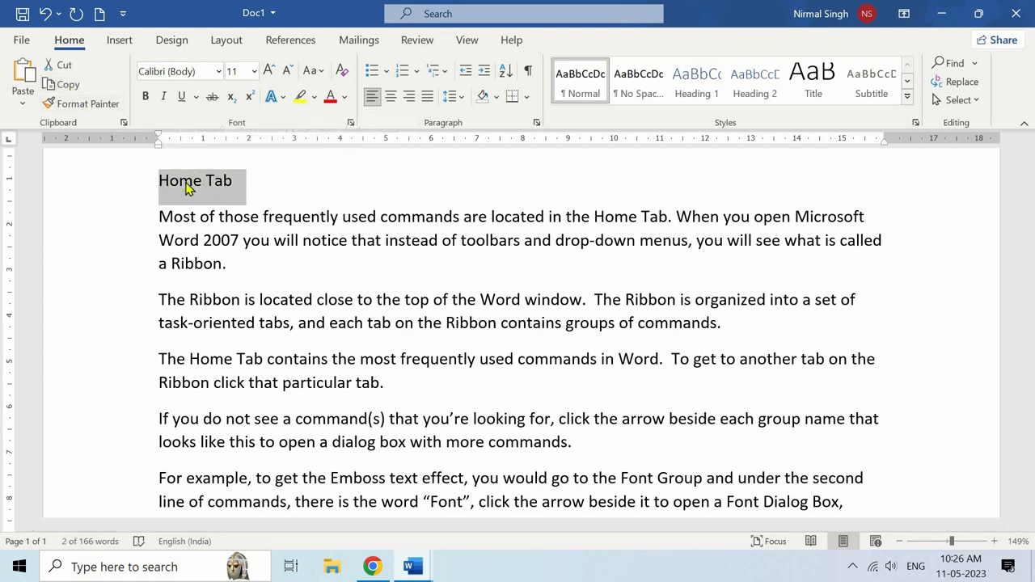
{"action": "left_click", "coordinate": [241, 186]}
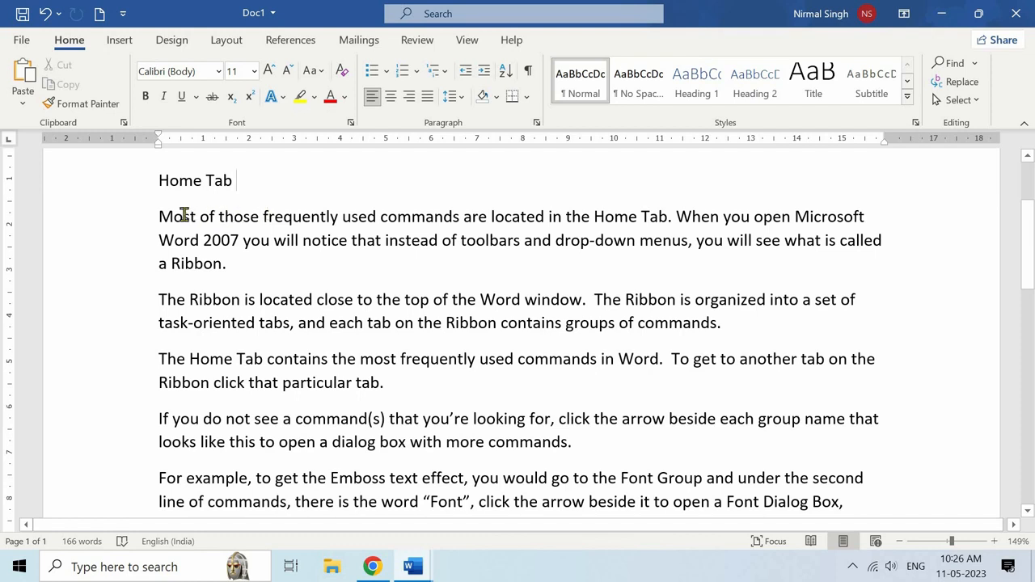
- Highlight the first paragraph below the heading, beginning "Most of those frequently used commands", in yellow
{"action": "left_click_drag", "start_coordinate": [157, 215], "coordinate": [175, 223]}
{"action": "left_click_drag", "start_coordinate": [229, 262], "coordinate": [231, 264]}
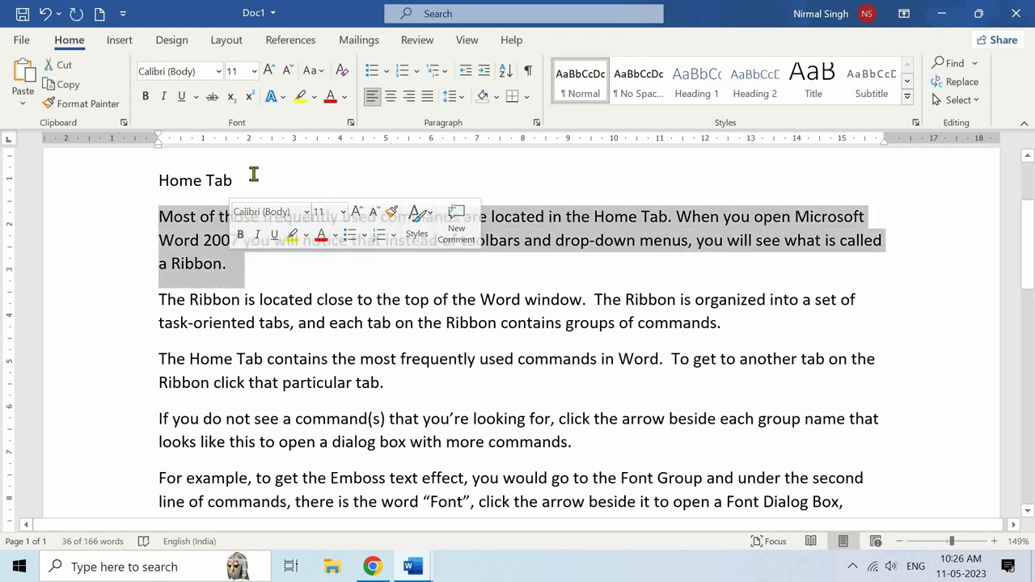
{"action": "left_click", "coordinate": [300, 97]}
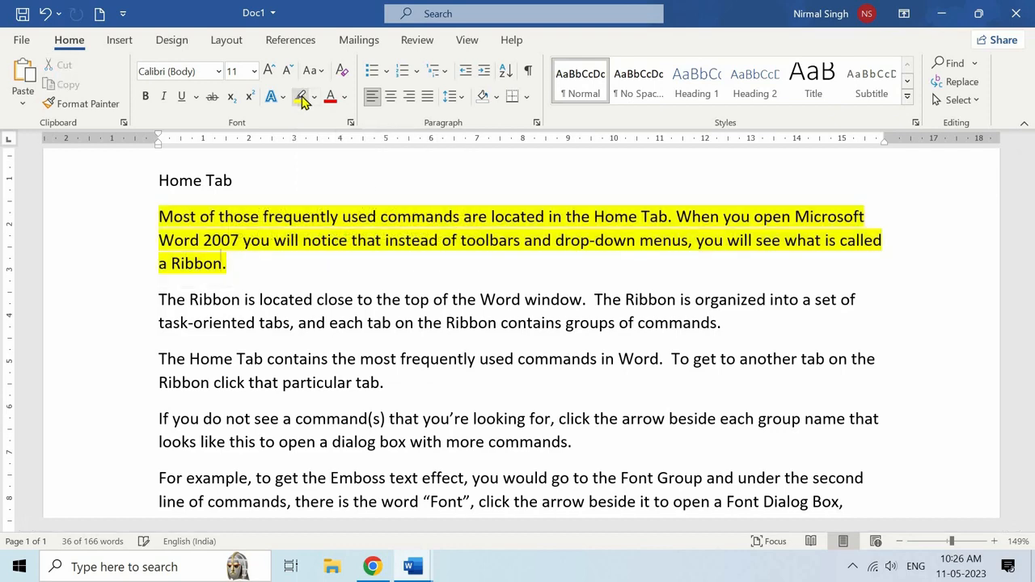
- Set the highlighted first paragraph to font size 14 and the Alfa Slab One font
{"action": "left_click", "coordinate": [231, 263]}
{"action": "left_click_drag", "start_coordinate": [161, 223], "coordinate": [230, 266]}
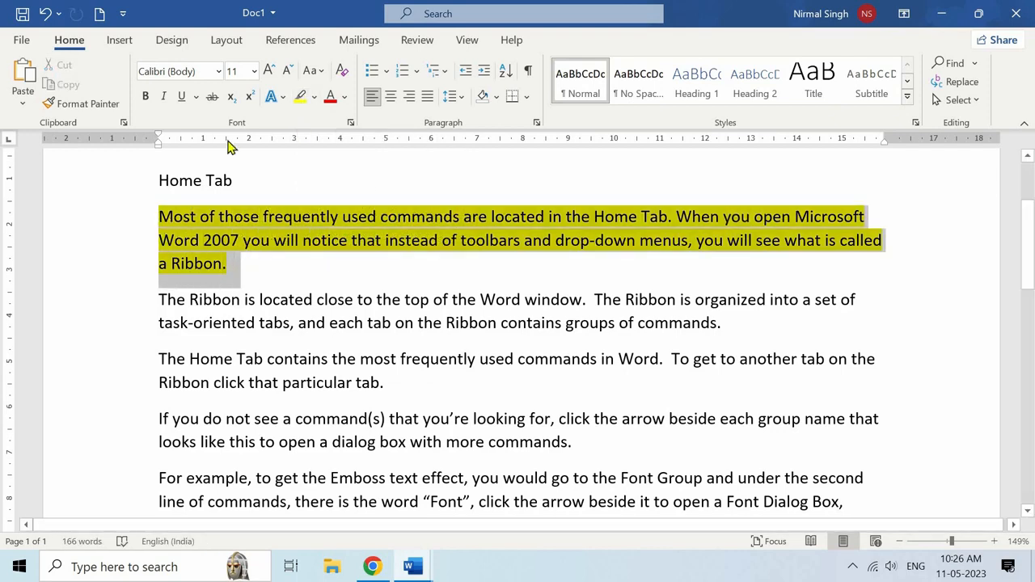
{"action": "left_click", "coordinate": [254, 71]}
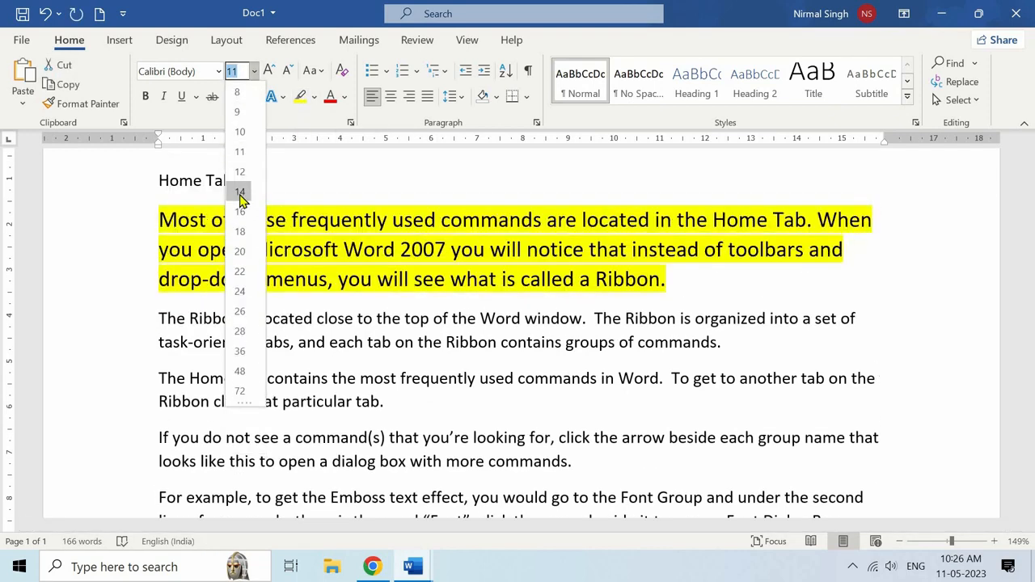
{"action": "left_click", "coordinate": [239, 193]}
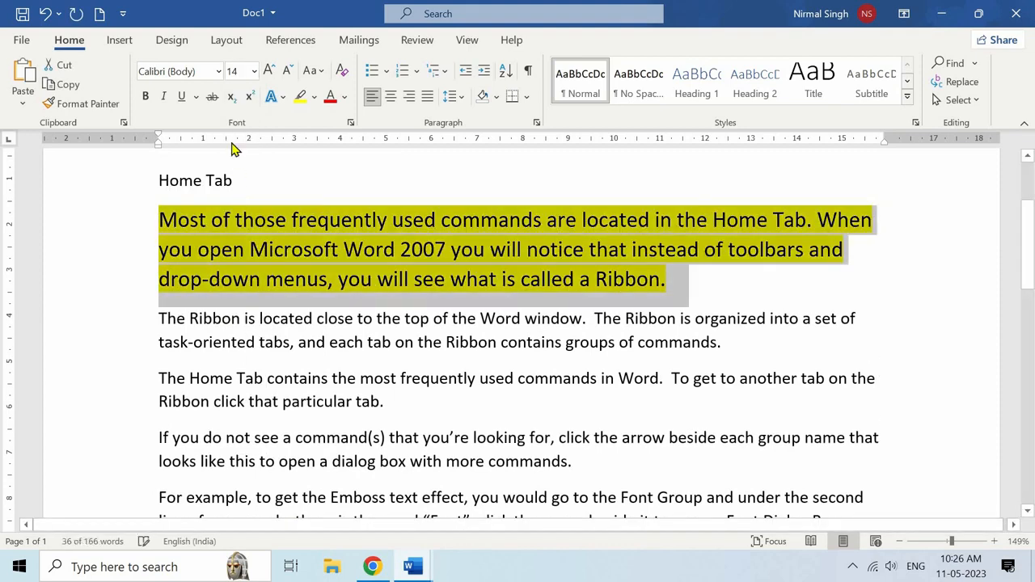
{"action": "left_click", "coordinate": [218, 73]}
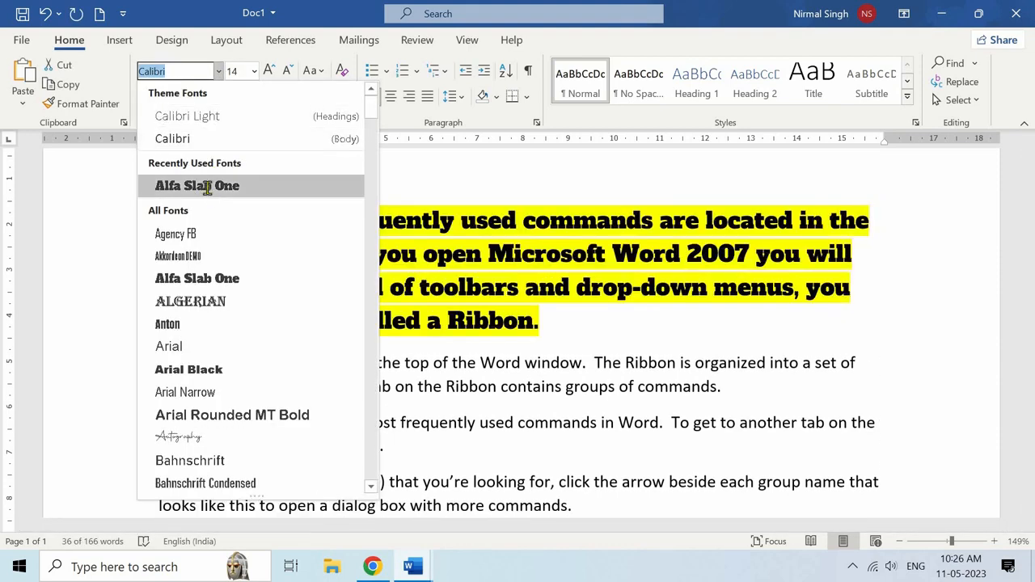
{"action": "left_click", "coordinate": [208, 187]}
{"action": "left_click", "coordinate": [560, 319]}
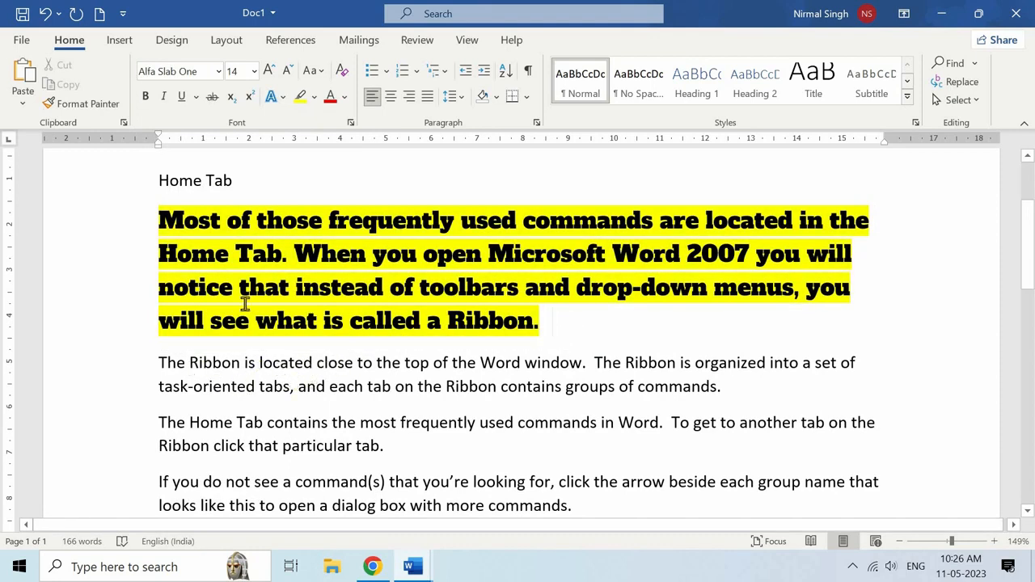
- Copy the first paragraph's formatting onto the paragraph beginning "The Ribbon is located" with Format Painter
{"action": "left_click_drag", "start_coordinate": [161, 218], "coordinate": [530, 313]}
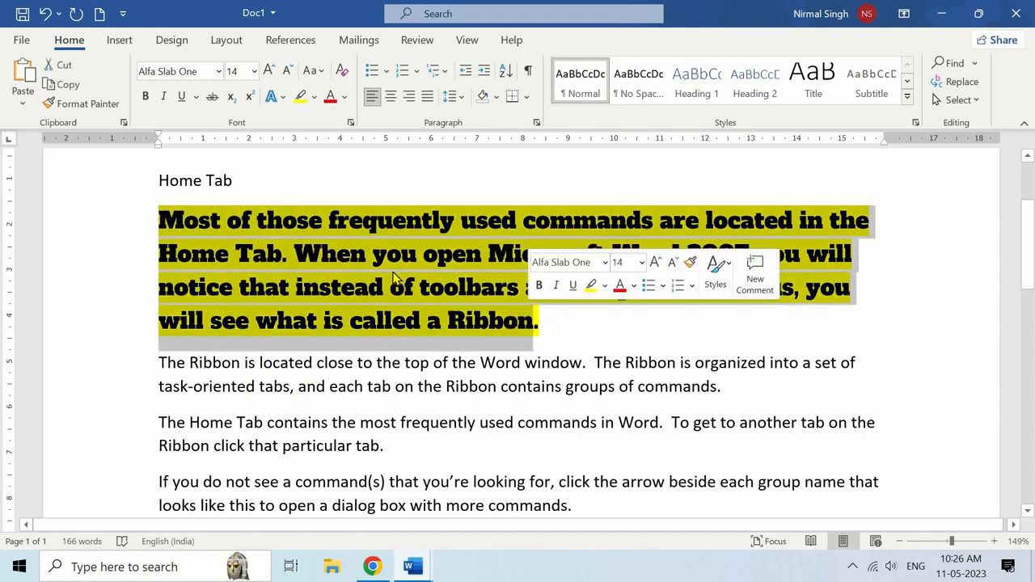
{"action": "left_click", "coordinate": [89, 104]}
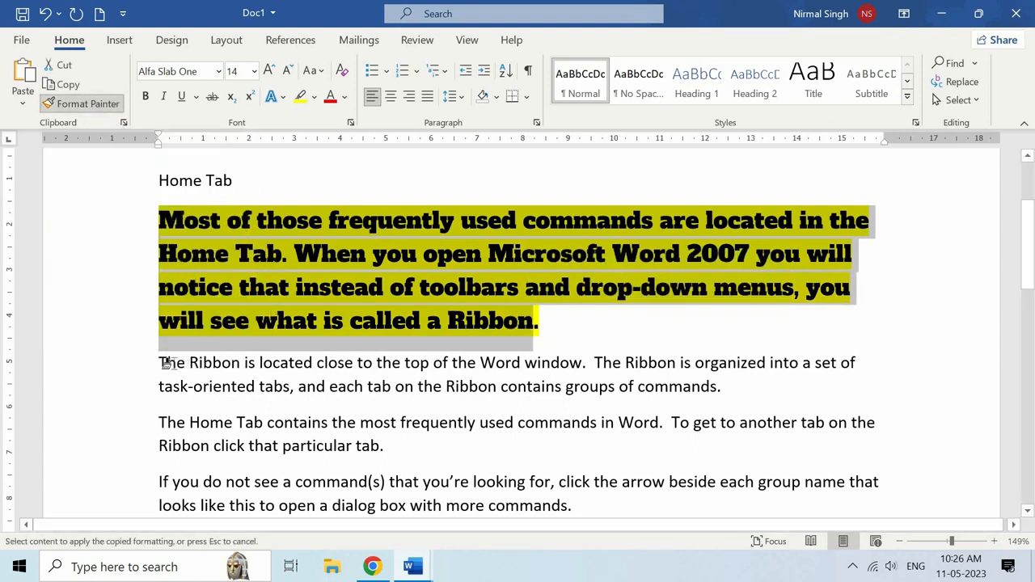
{"action": "left_click_drag", "start_coordinate": [160, 368], "coordinate": [714, 394]}
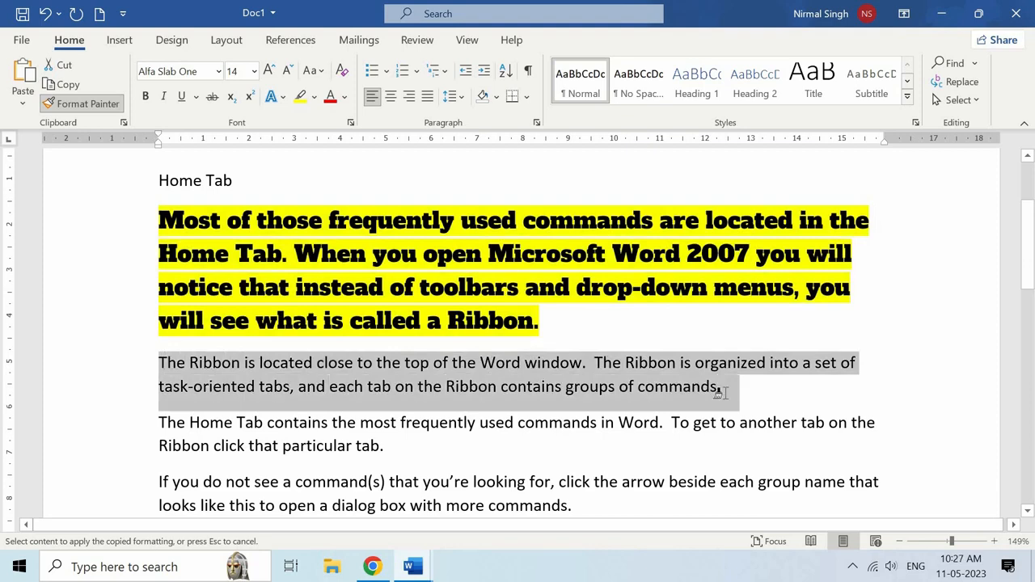
{"action": "left_click_drag", "start_coordinate": [726, 400], "coordinate": [727, 401]}
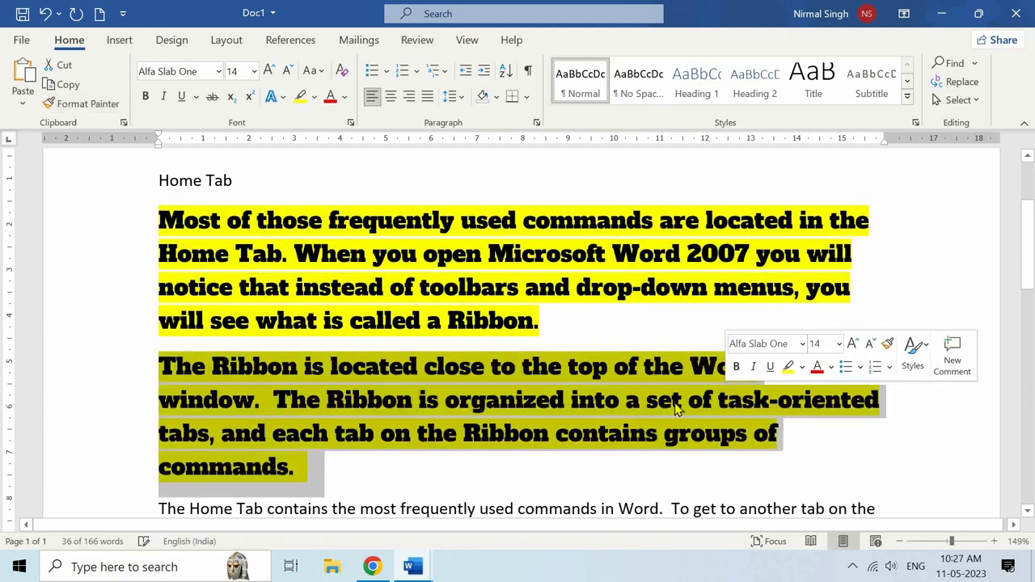
{"action": "left_click", "coordinate": [564, 326]}
{"action": "scroll", "coordinate": [384, 319], "scroll_direction": "down", "scroll_amount": 1}
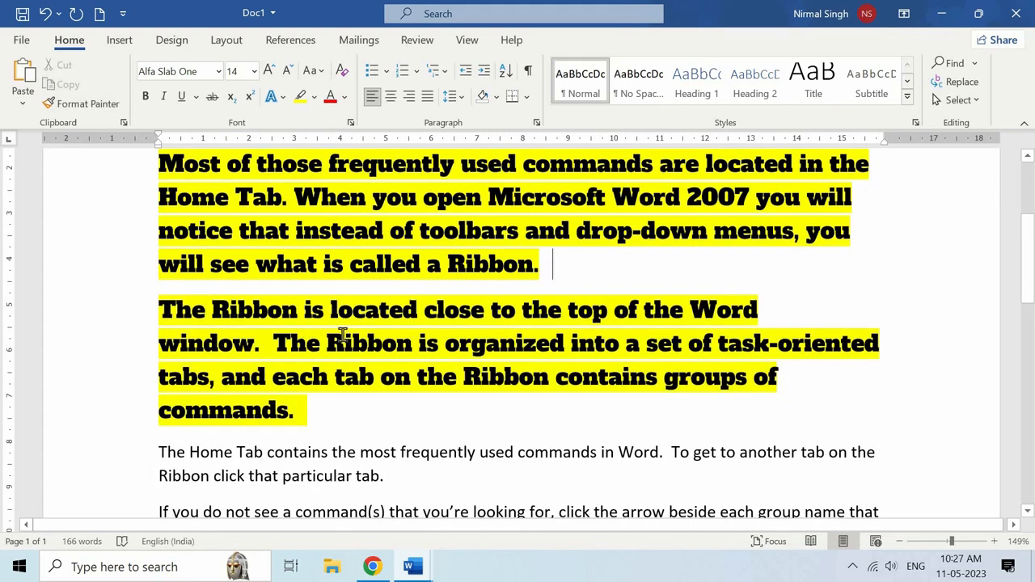
- Undo the copied formatting and the first paragraph's font, size, and highlight changes, and deselect the text
{"action": "key", "text": "ctrl+z"}
{"action": "key", "text": "ctrl+z"}
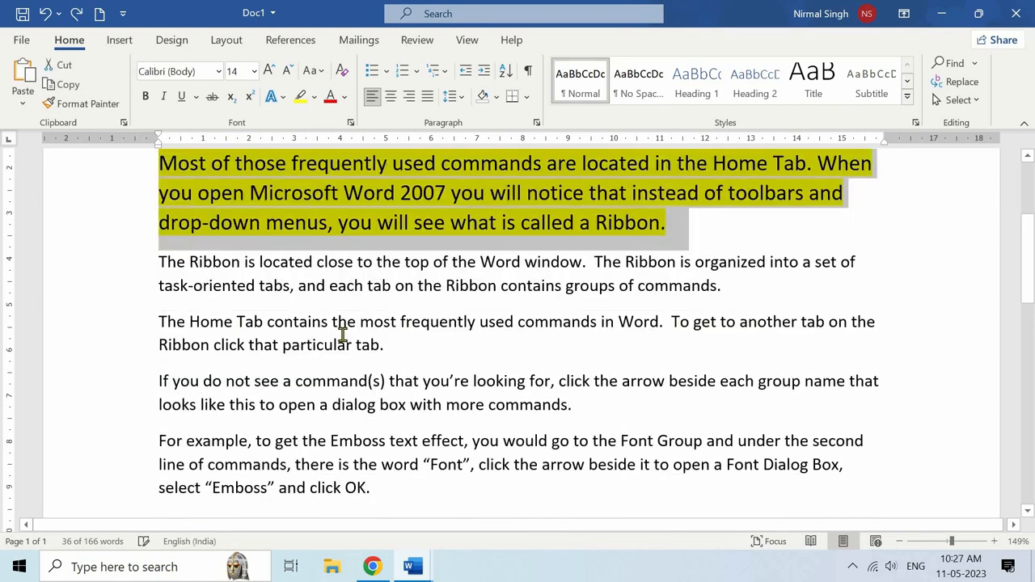
{"action": "key", "text": "ctrl+z"}
{"action": "scroll", "coordinate": [340, 335], "scroll_direction": "up", "scroll_amount": 2}
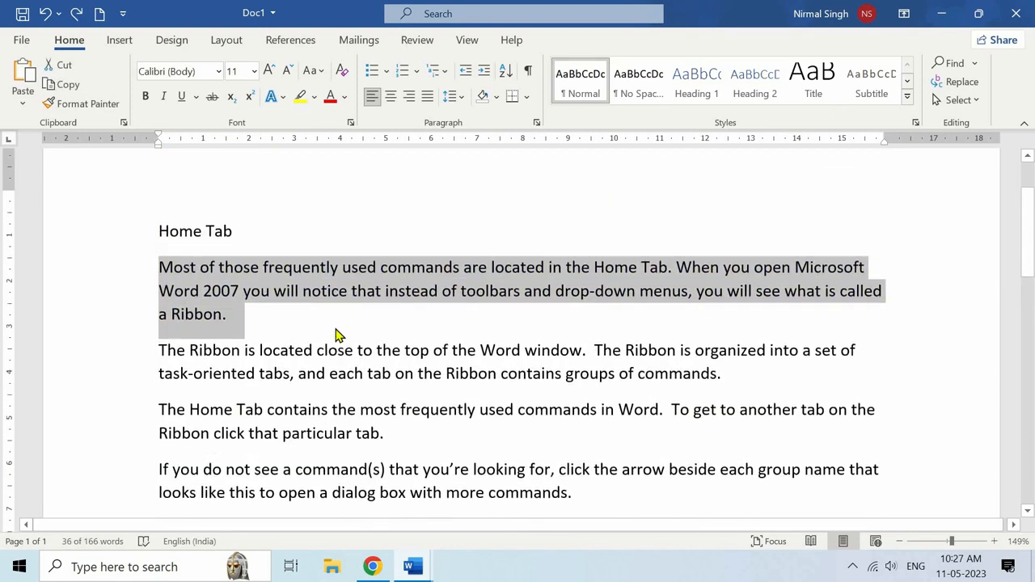
{"action": "left_click", "coordinate": [338, 334]}
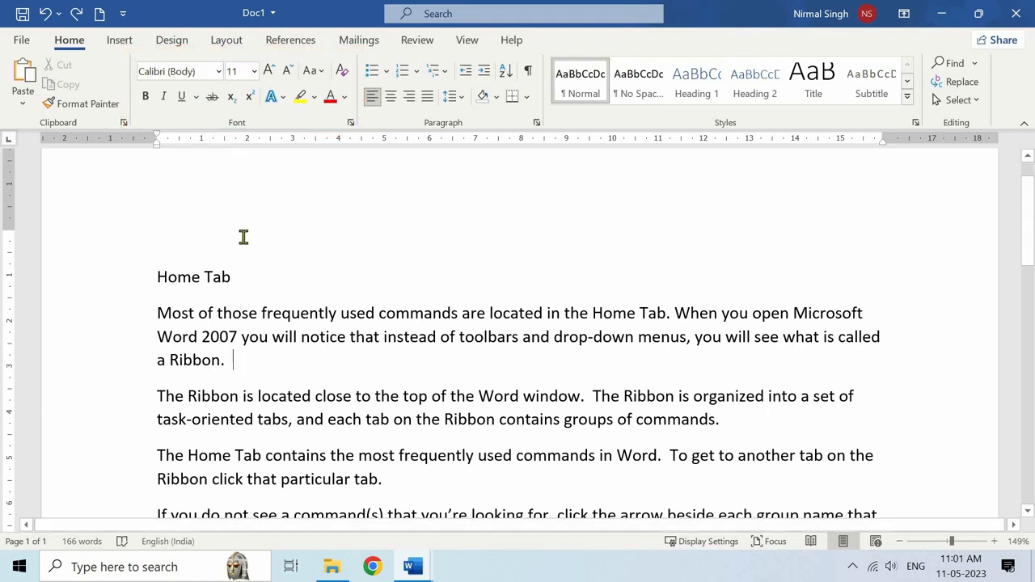
- Change the font of the "Home Tab" heading to Alfa Slab One
{"action": "scroll", "coordinate": [243, 236], "scroll_direction": "down", "scroll_amount": 1}
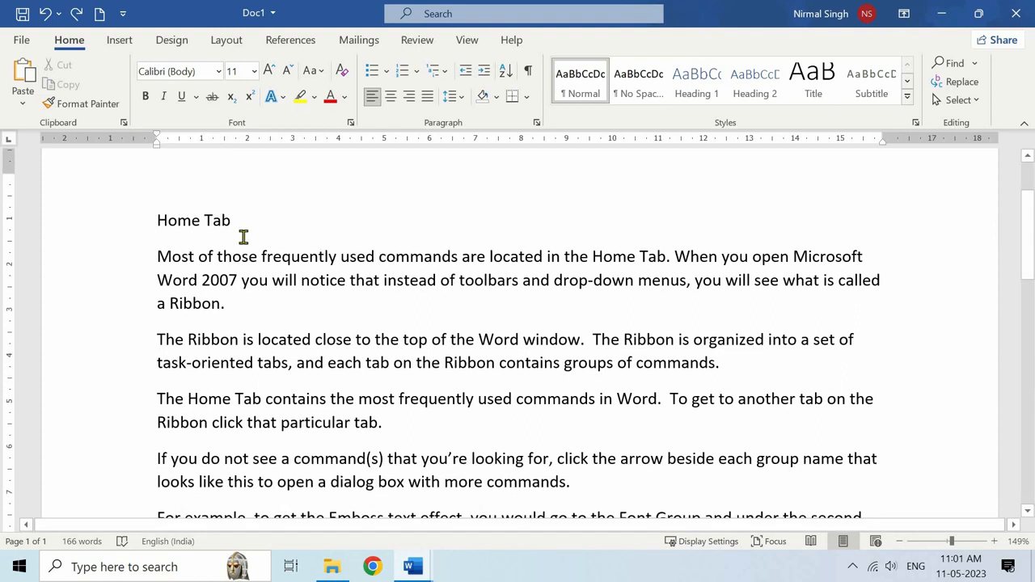
{"action": "triple_click", "coordinate": [158, 220]}
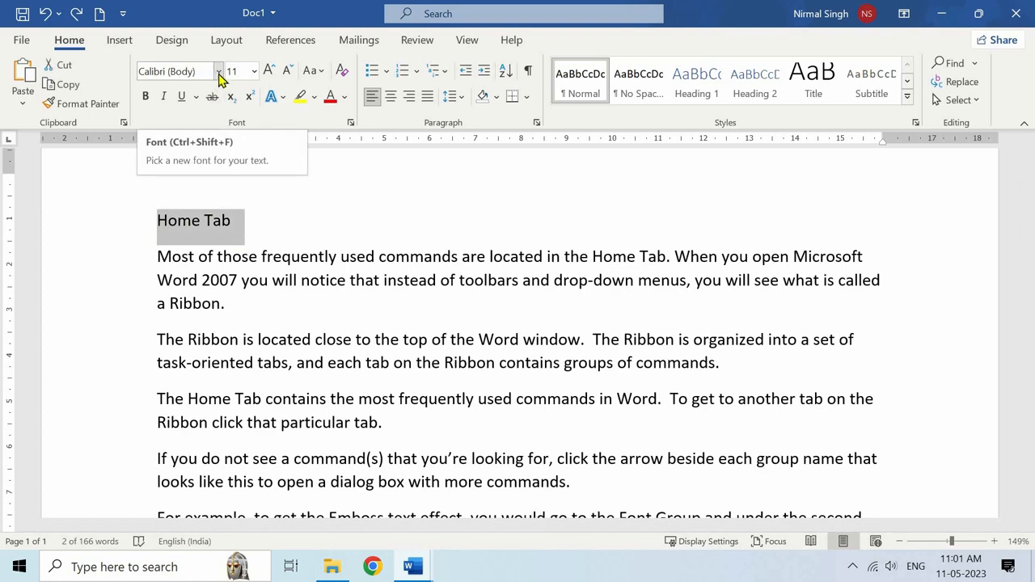
{"action": "left_click", "coordinate": [218, 72]}
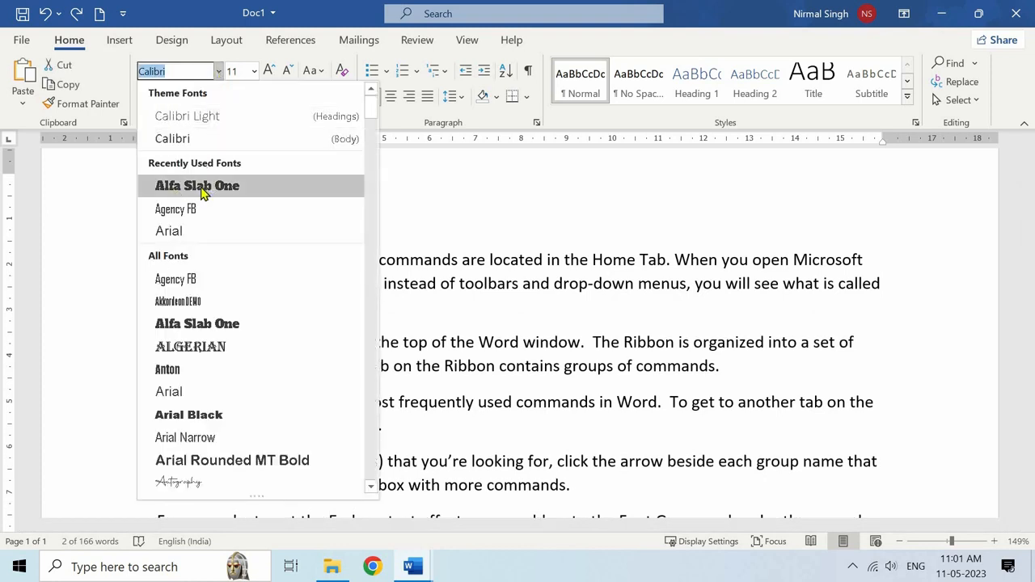
{"action": "left_click", "coordinate": [197, 324]}
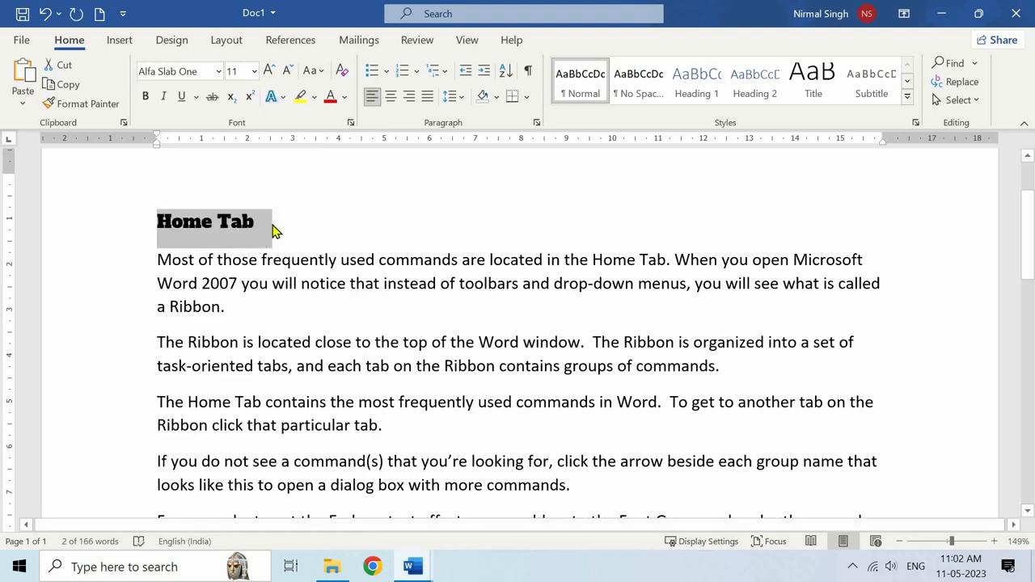
{"action": "left_click", "coordinate": [273, 231]}
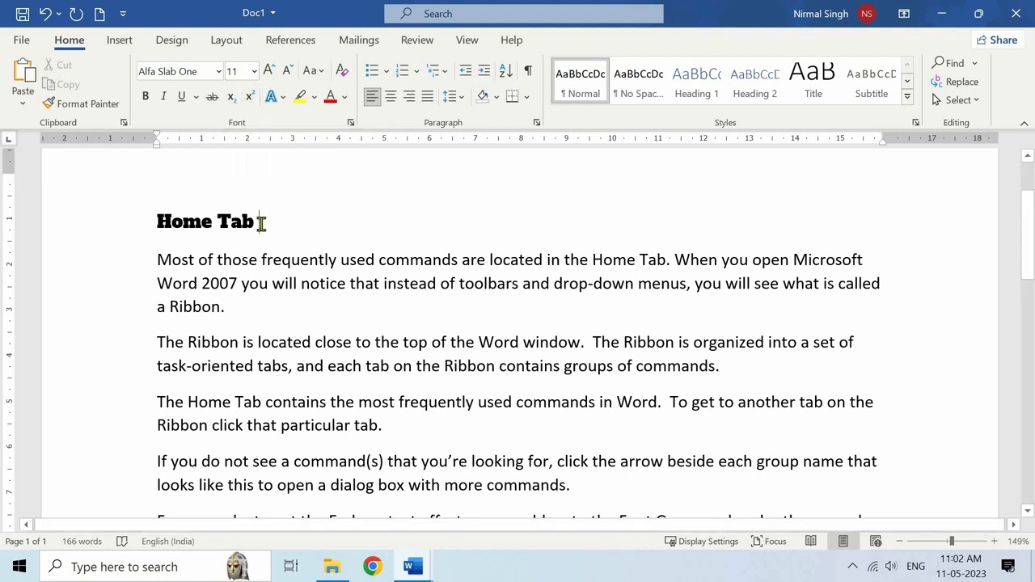
- Set the font size of the "Home Tab" heading to 14
{"action": "left_click_drag", "start_coordinate": [261, 223], "coordinate": [194, 215]}
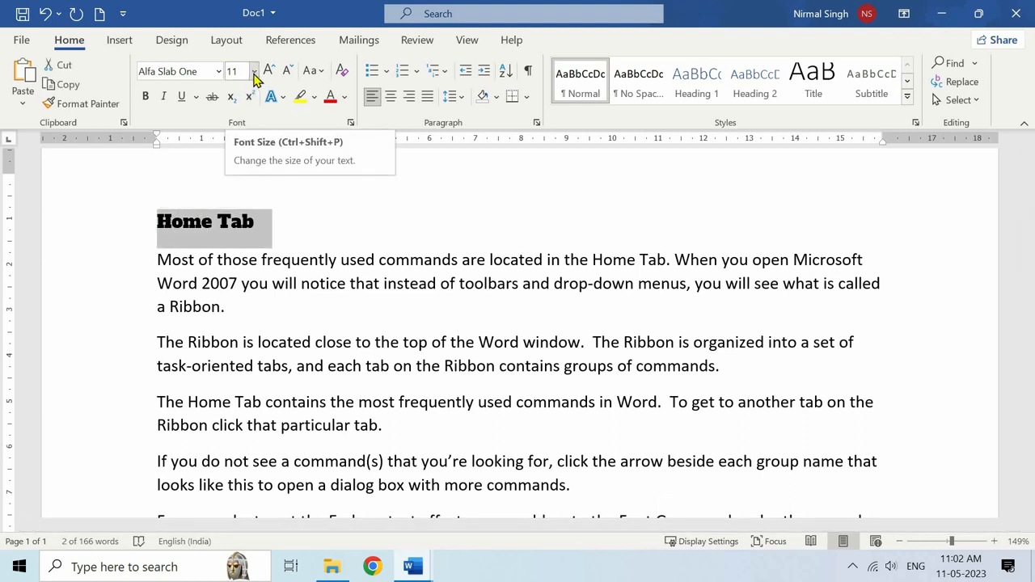
{"action": "left_click", "coordinate": [254, 73]}
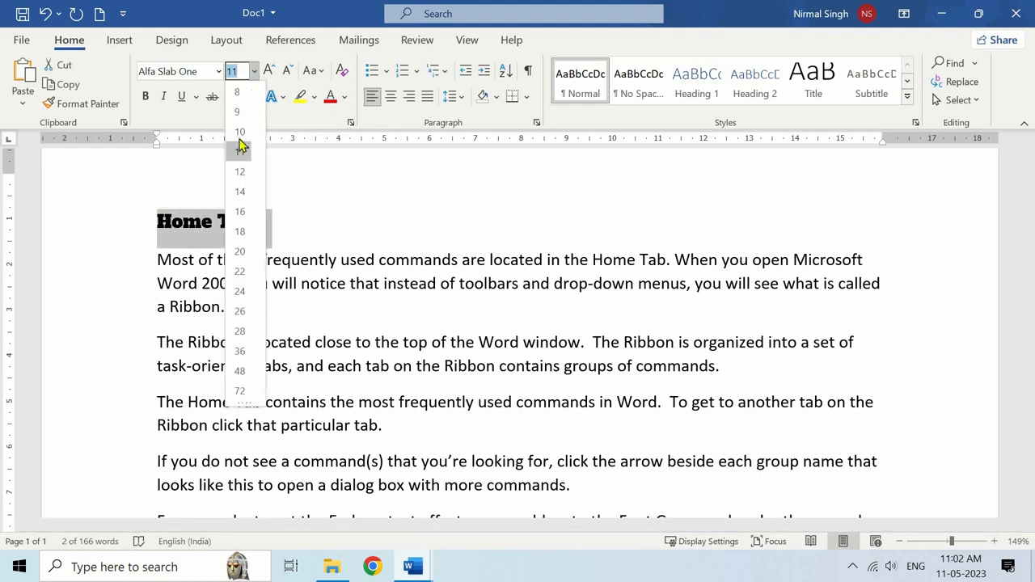
{"action": "left_click", "coordinate": [243, 193]}
{"action": "left_click", "coordinate": [293, 236]}
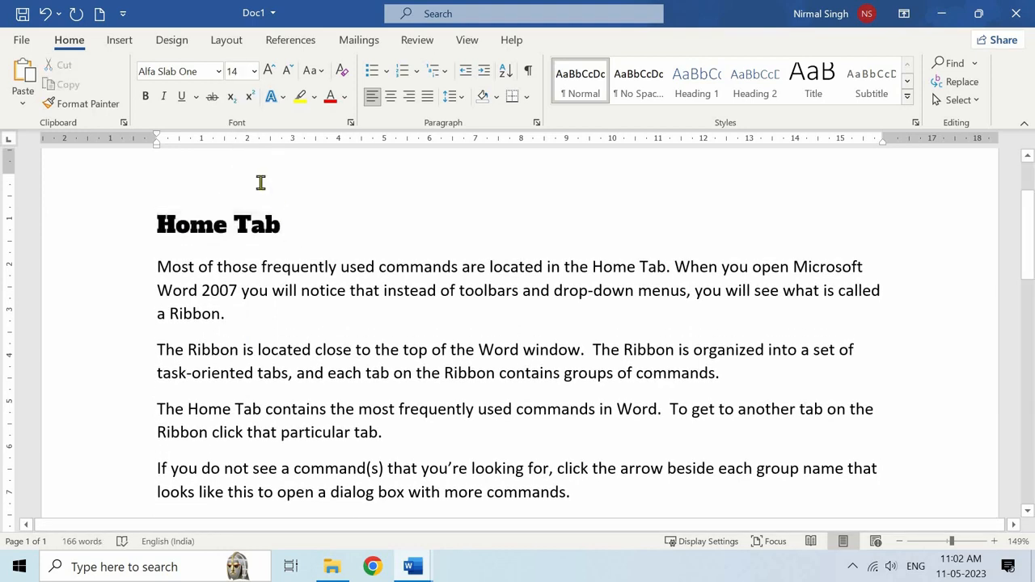
- Increase the "Home Tab" heading's font size by one increment to 16
{"action": "left_click", "coordinate": [239, 76]}
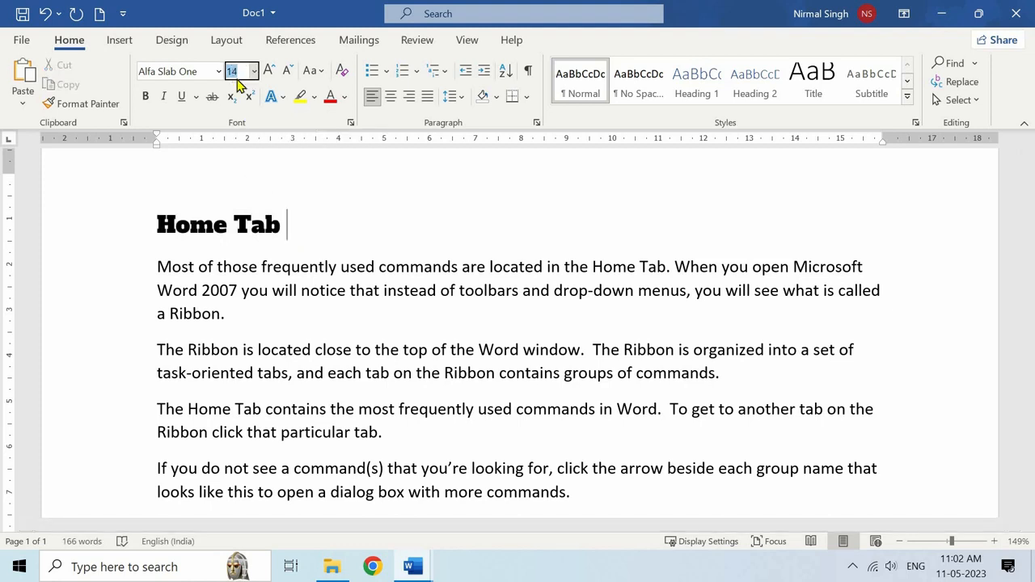
{"action": "left_click", "coordinate": [239, 75]}
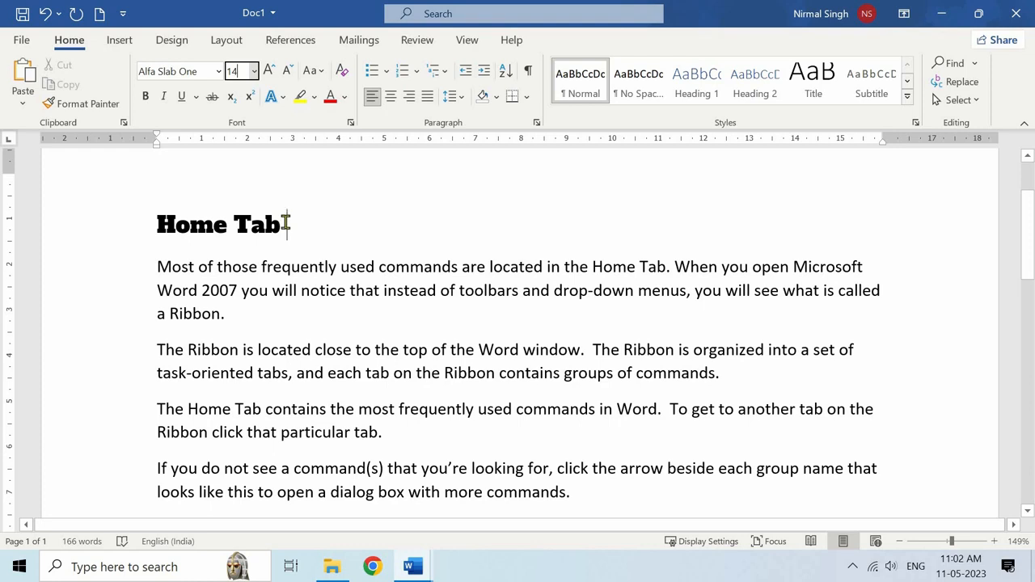
{"action": "left_click_drag", "start_coordinate": [287, 223], "coordinate": [162, 224]}
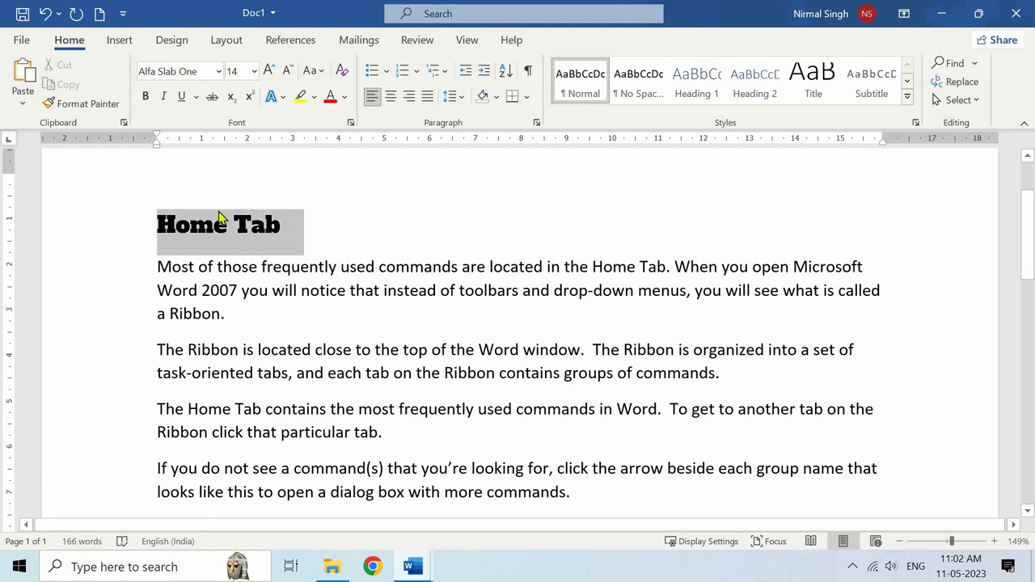
{"action": "left_click", "coordinate": [270, 71]}
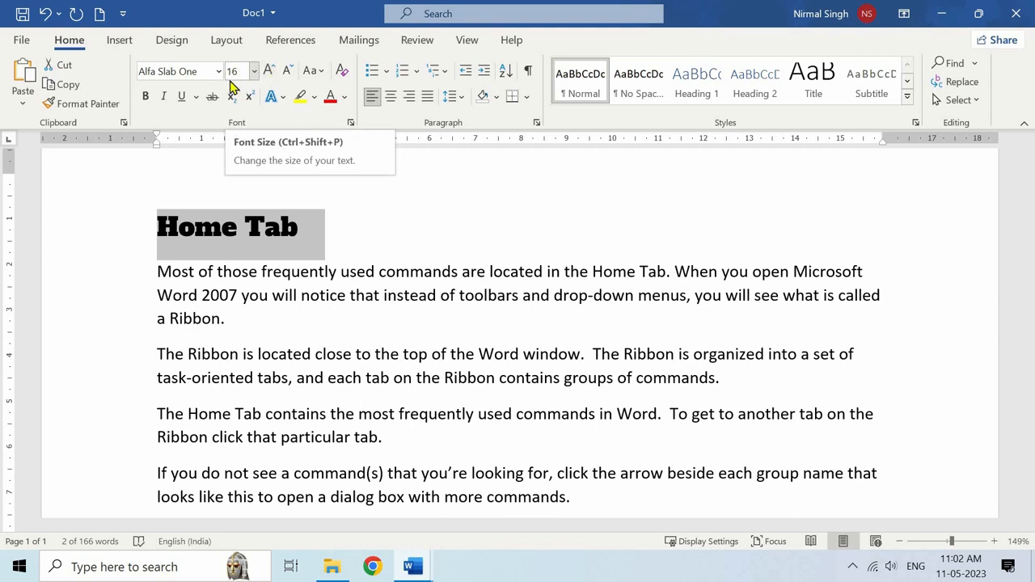
- Increase the "Home Tab" heading's font size to 18, reduce it by two increments to 14, and deselect it
{"action": "left_click", "coordinate": [270, 72]}
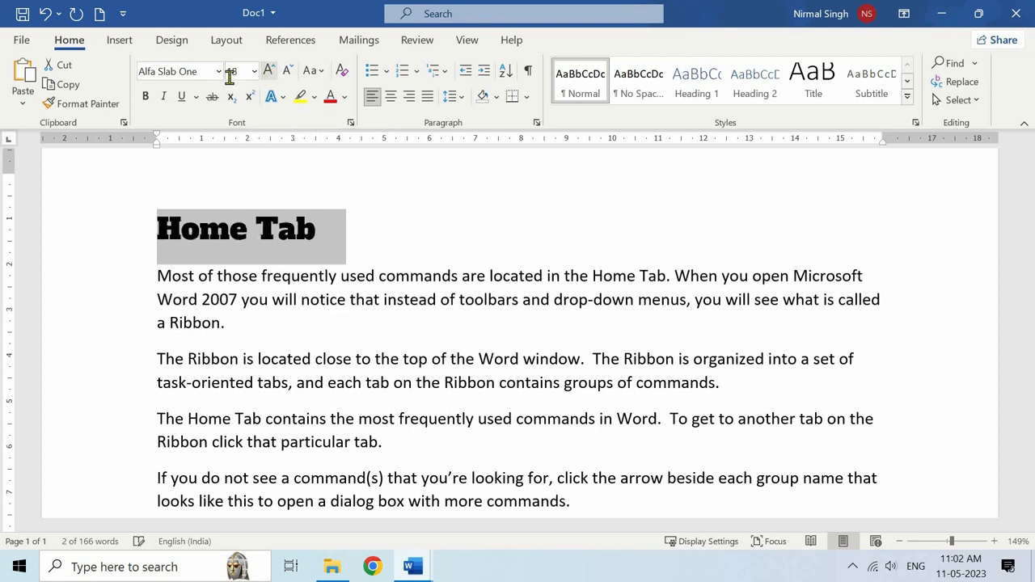
{"action": "left_click", "coordinate": [289, 73]}
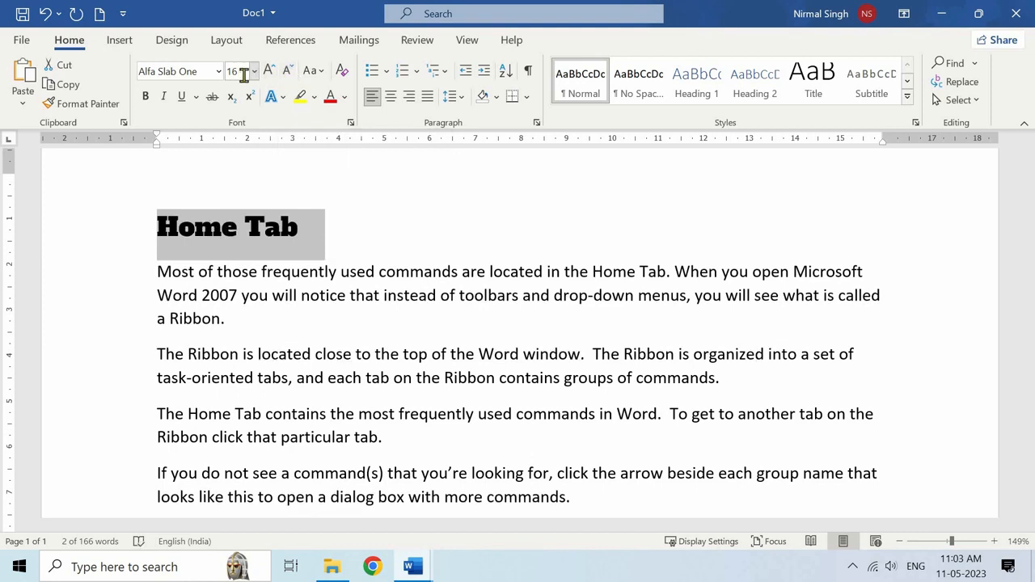
{"action": "left_click", "coordinate": [289, 73]}
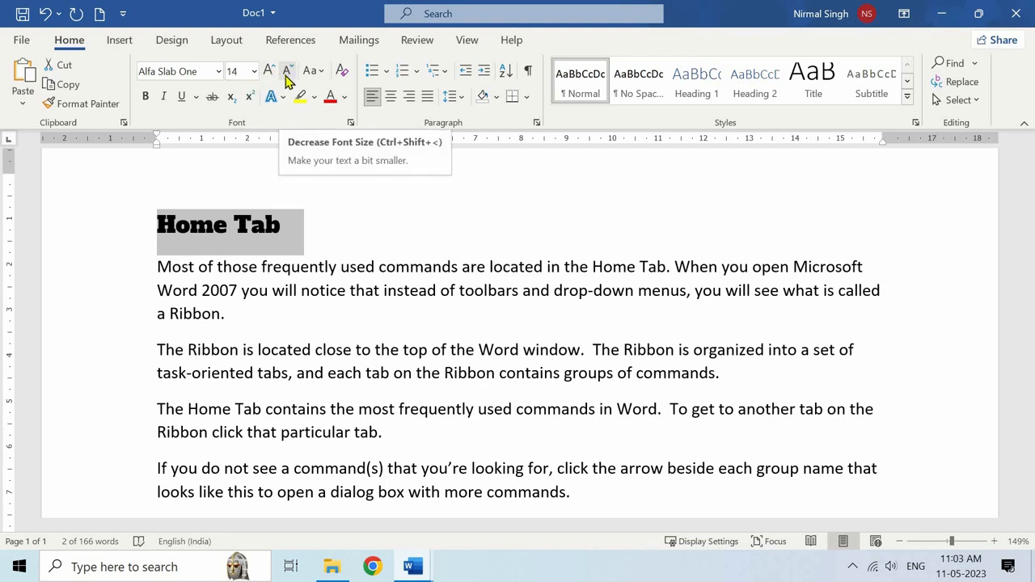
{"action": "left_click", "coordinate": [309, 267]}
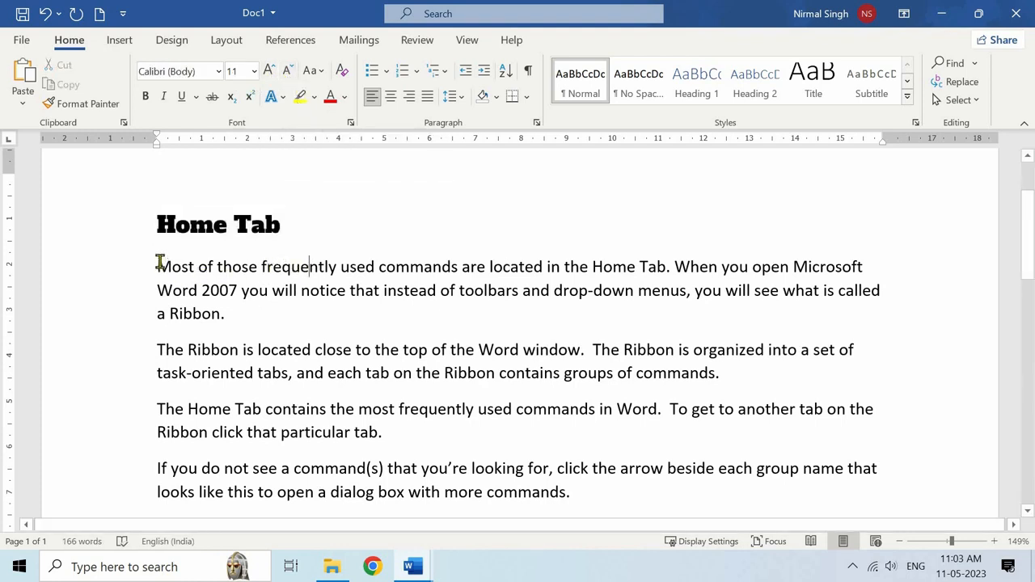
- Change the case of the first paragraph below the heading to lowercase
{"action": "left_click_drag", "start_coordinate": [159, 263], "coordinate": [231, 316]}
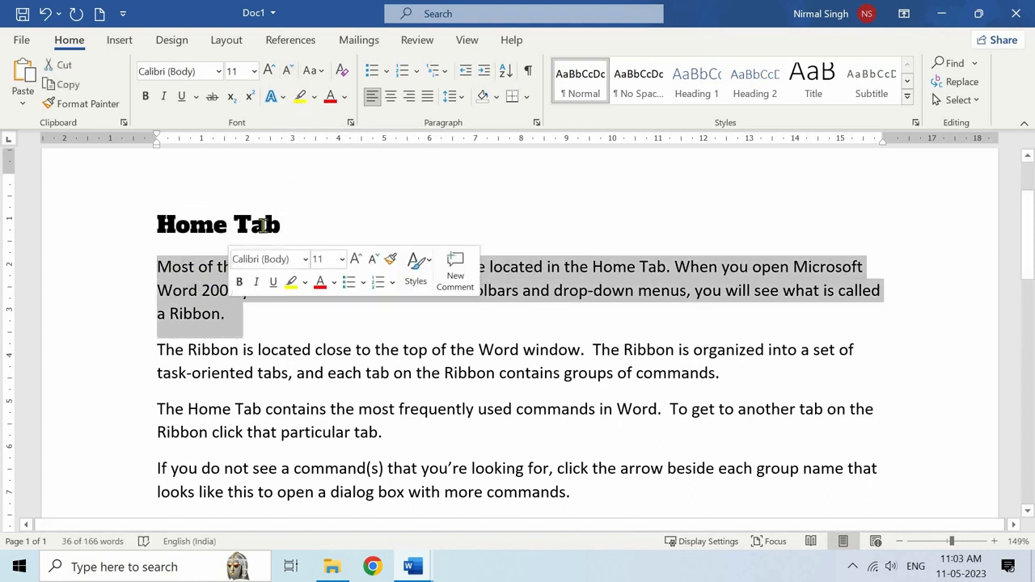
{"action": "left_click", "coordinate": [316, 71]}
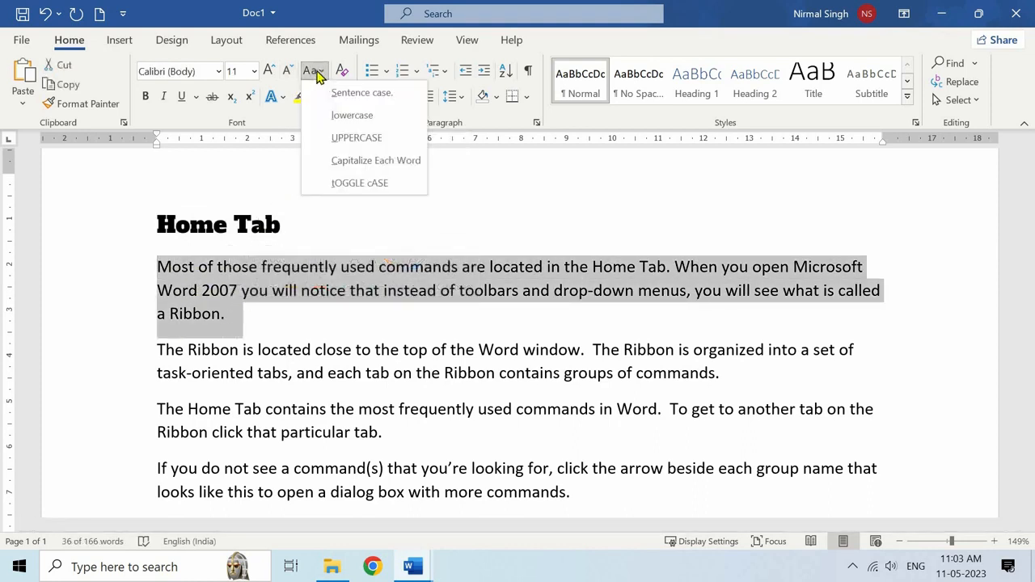
{"action": "left_click", "coordinate": [360, 115]}
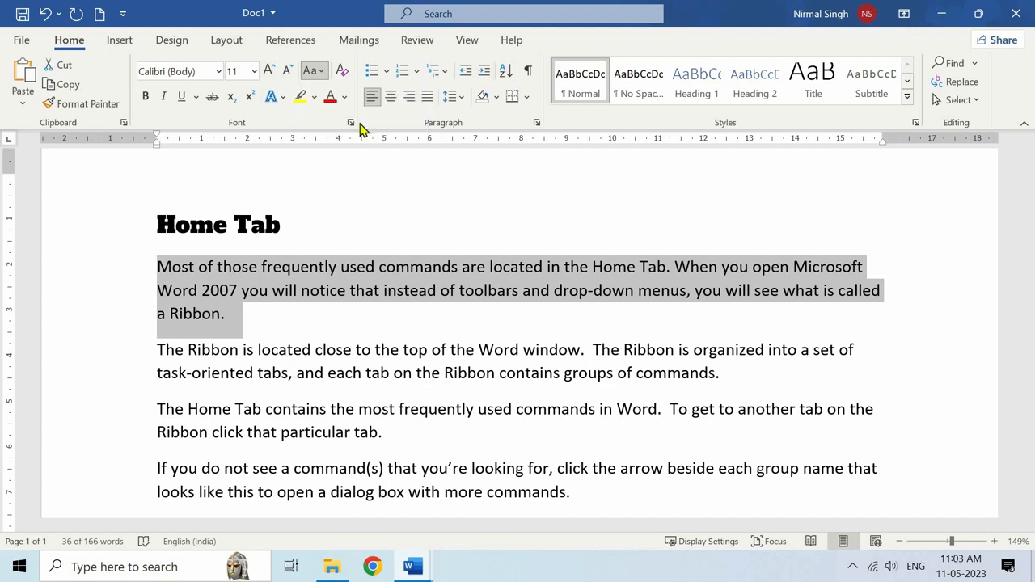
{"action": "left_click", "coordinate": [296, 312]}
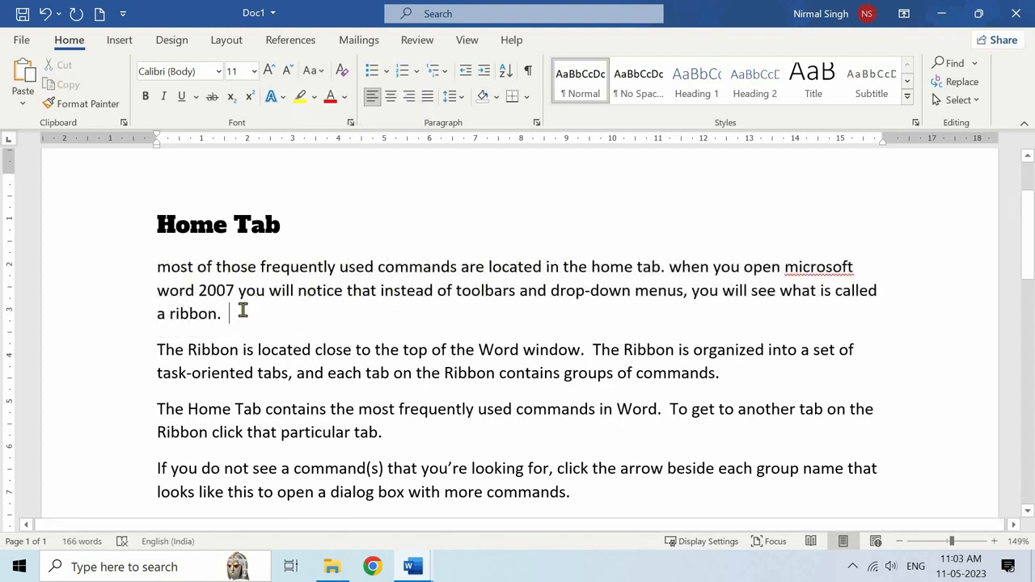
- Change the case of the first paragraph to UPPERCASE
{"action": "triple_click", "coordinate": [166, 272]}
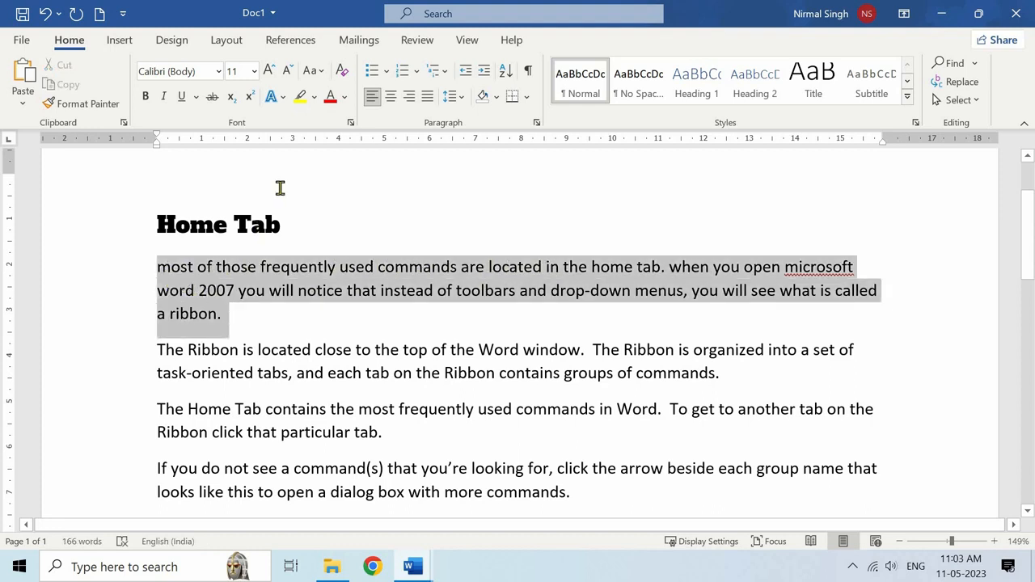
{"action": "left_click", "coordinate": [317, 72]}
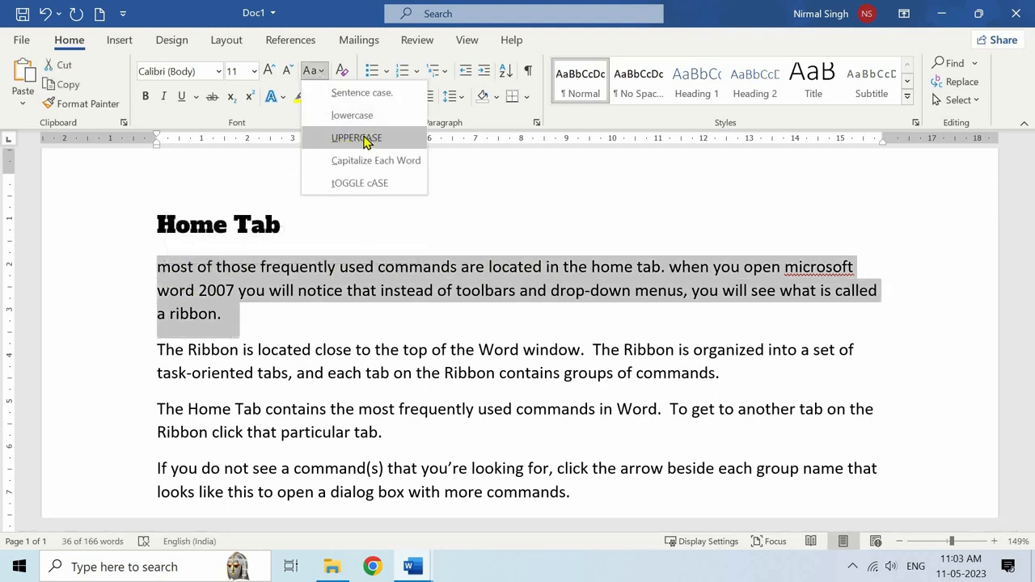
{"action": "left_click", "coordinate": [364, 138]}
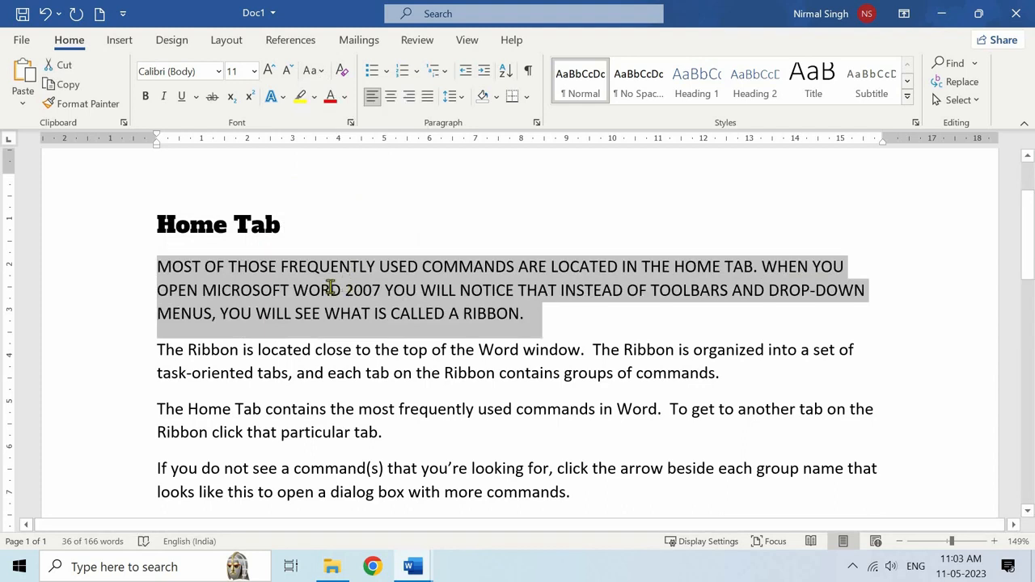
{"action": "left_click", "coordinate": [346, 290]}
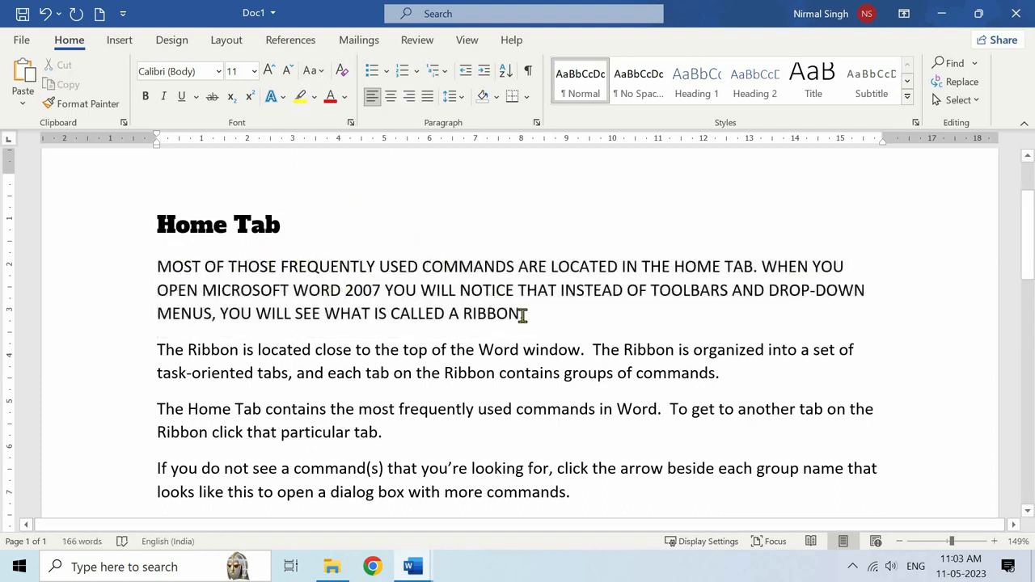
- Change the case of the first paragraph to Capitalize Each Word
{"action": "left_click_drag", "start_coordinate": [207, 281], "coordinate": [158, 266]}
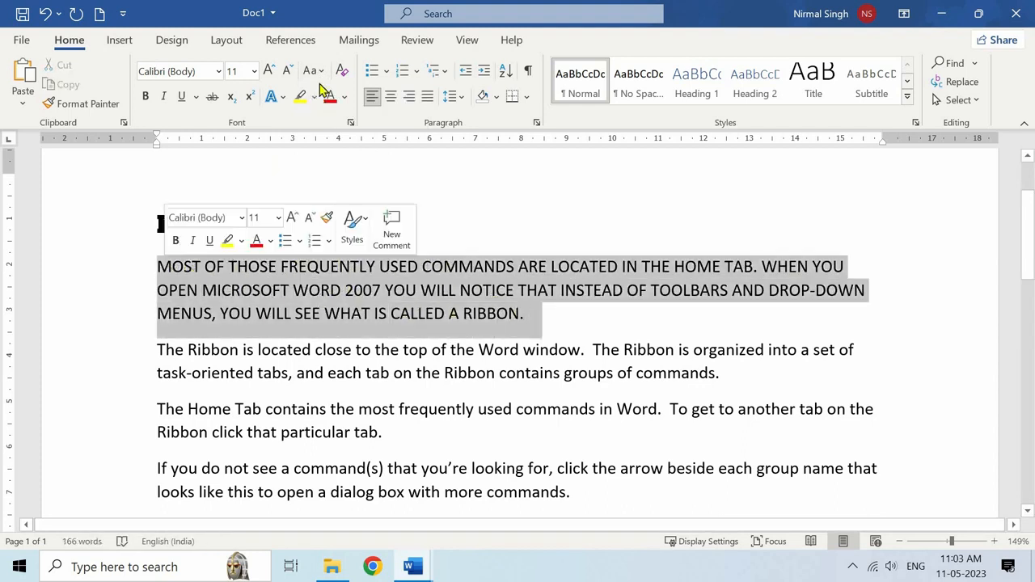
{"action": "left_click", "coordinate": [316, 72]}
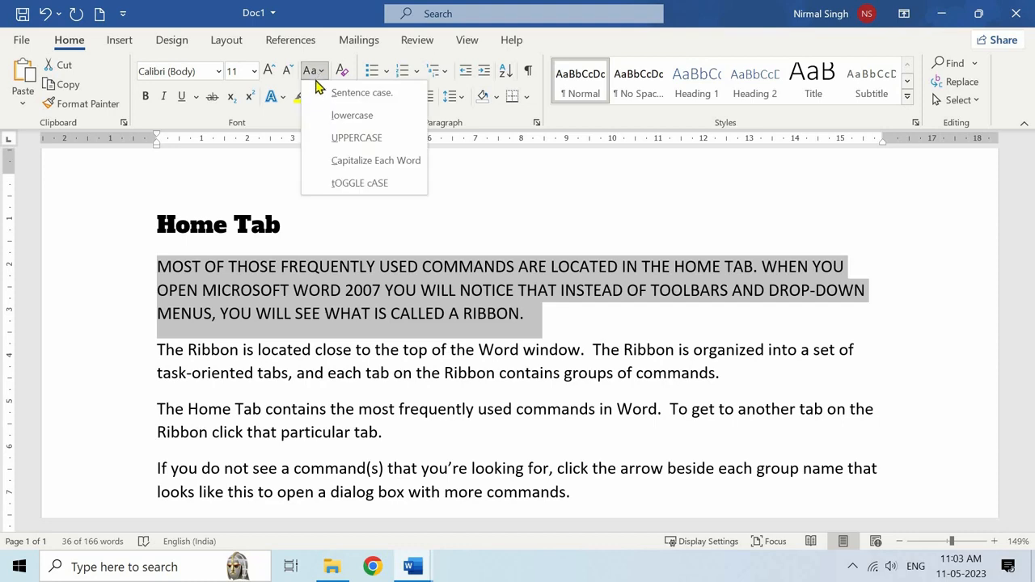
{"action": "left_click", "coordinate": [373, 161]}
{"action": "key", "text": "Right"}
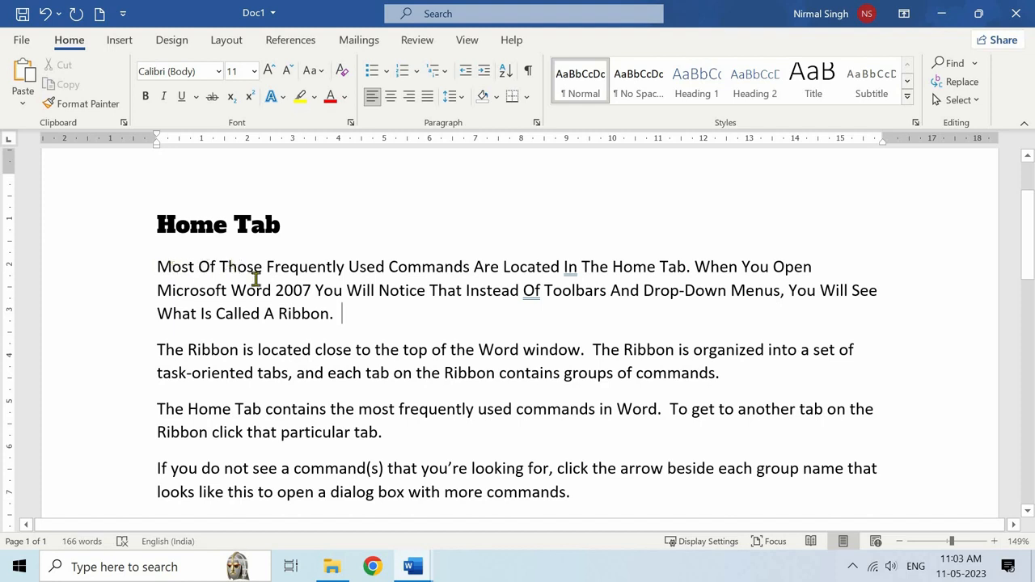
- Apply tOGGLE cASE to the first paragraph
{"action": "triple_click", "coordinate": [161, 267]}
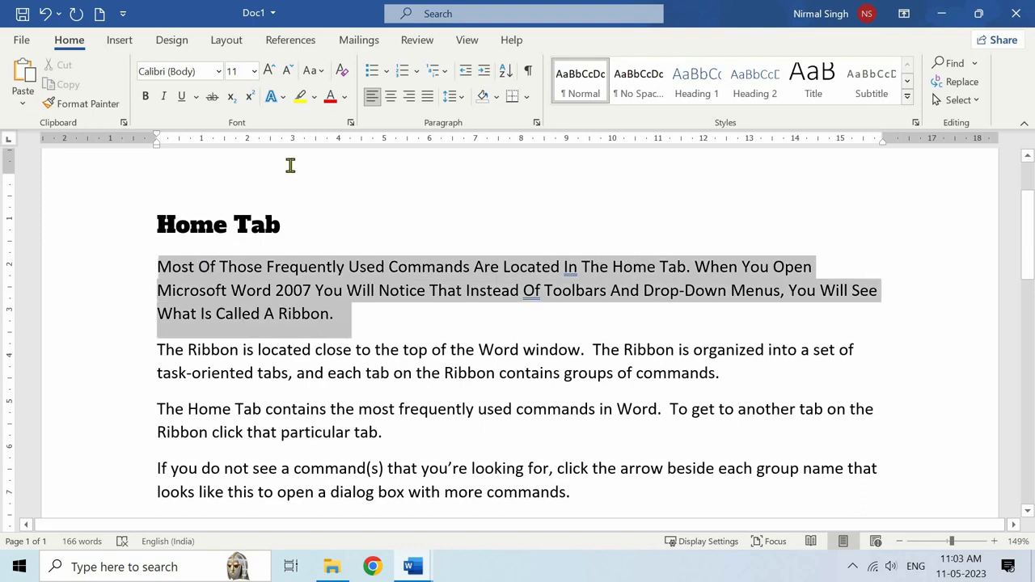
{"action": "left_click", "coordinate": [314, 71]}
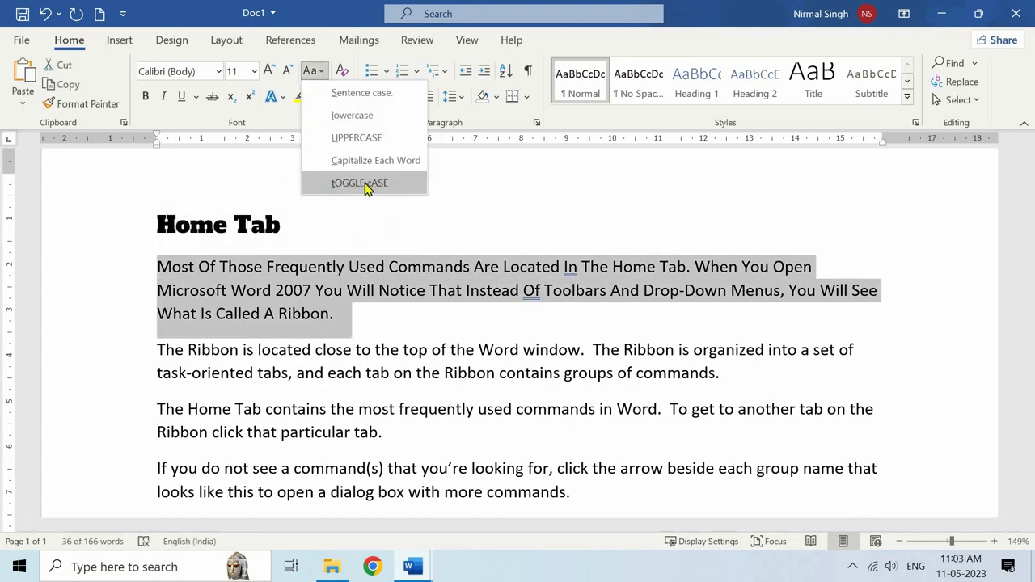
{"action": "left_click", "coordinate": [365, 183]}
{"action": "left_click", "coordinate": [166, 259]}
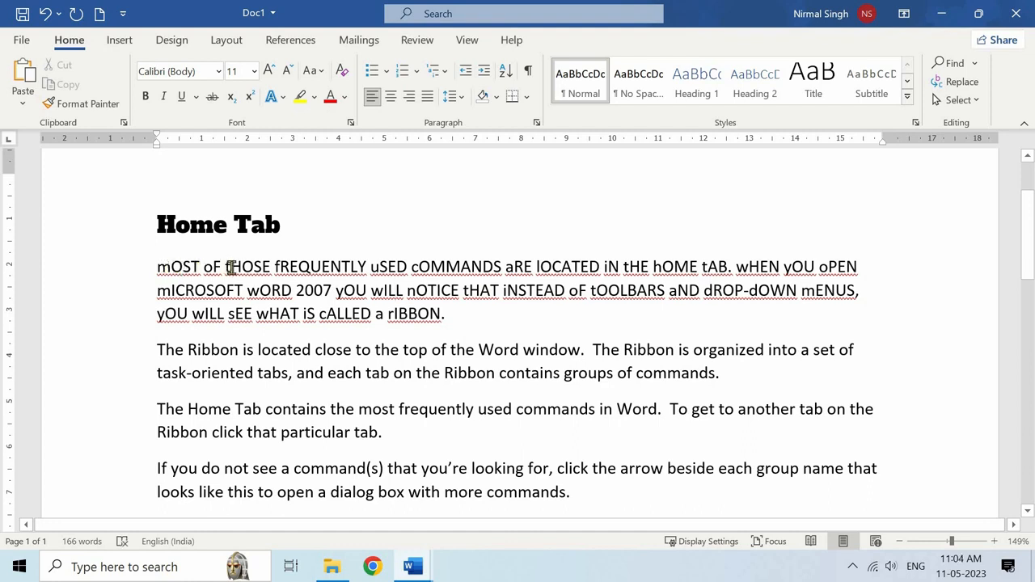
- Undo the toggle case change on the first paragraph and deselect it
{"action": "triple_click", "coordinate": [343, 303]}
{"action": "key", "text": "shift+F3"}
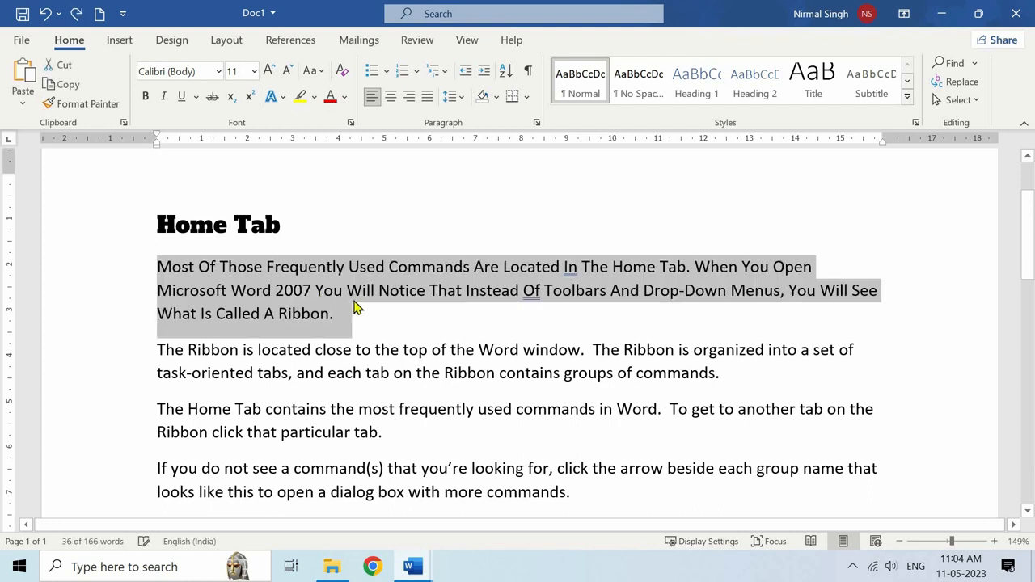
{"action": "left_click", "coordinate": [333, 267]}
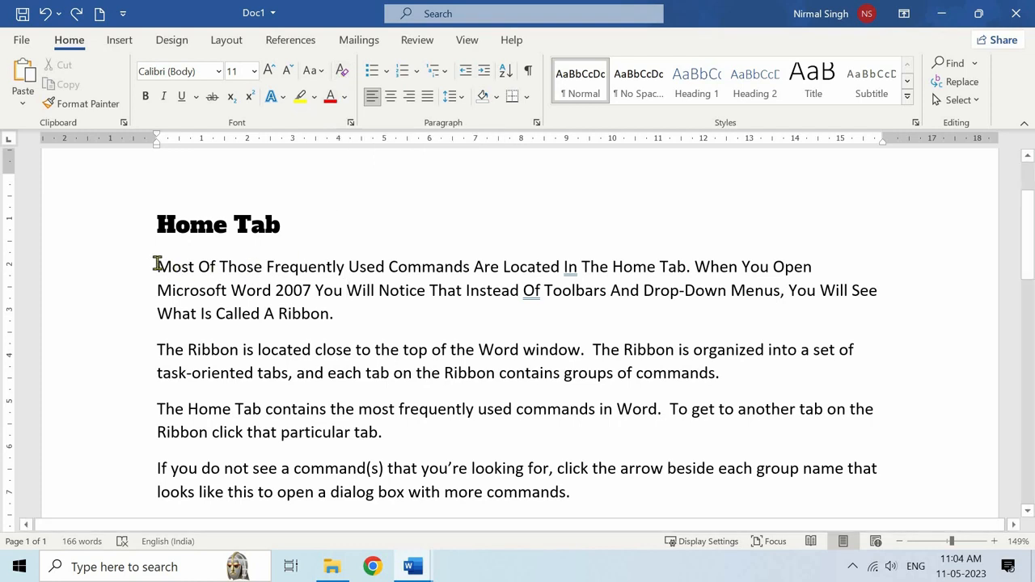
- Format the first paragraph as a bulleted item in red Agency FB text
{"action": "left_click_drag", "start_coordinate": [158, 265], "coordinate": [348, 322]}
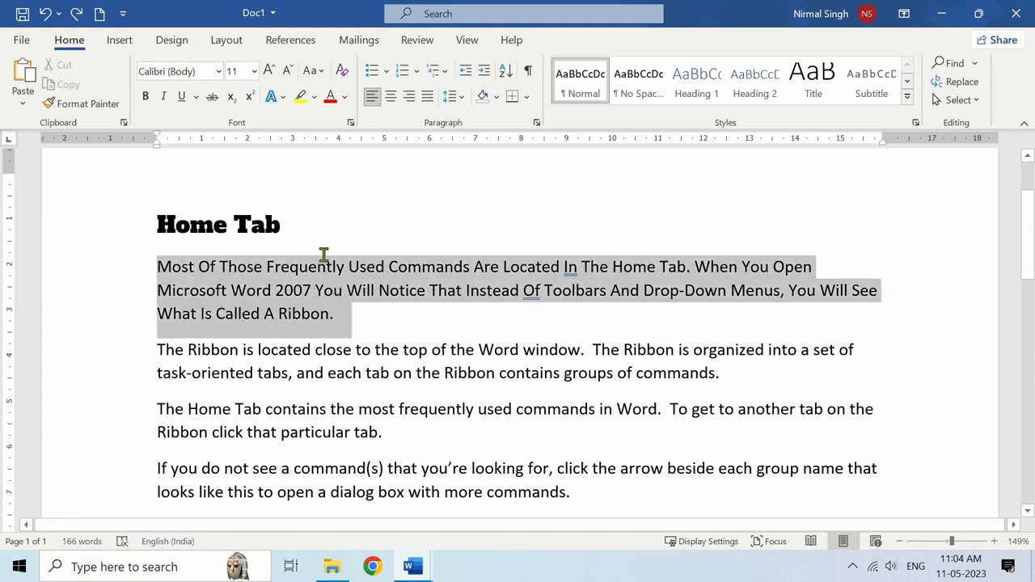
{"action": "left_click", "coordinate": [330, 96]}
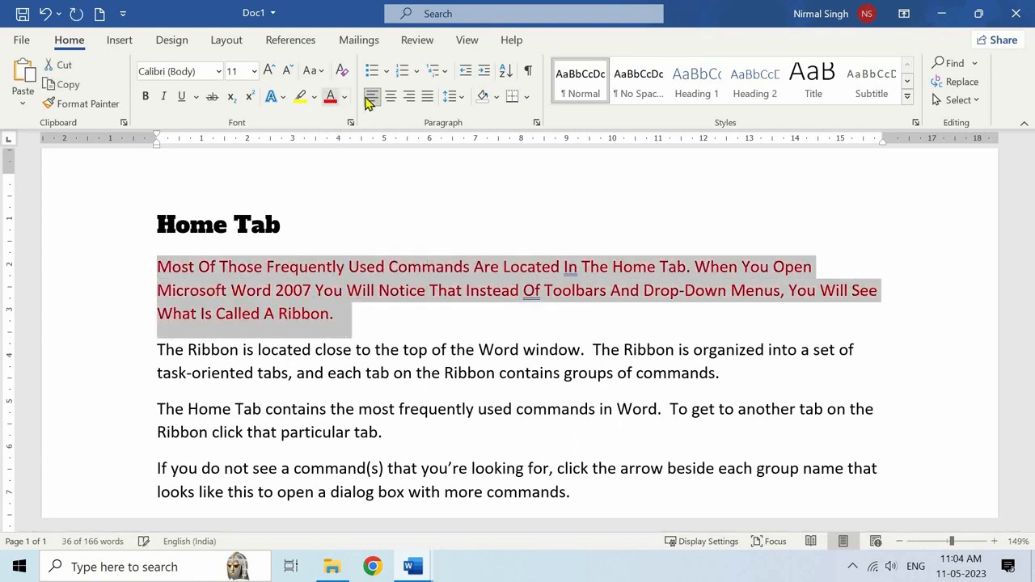
{"action": "left_click", "coordinate": [372, 72]}
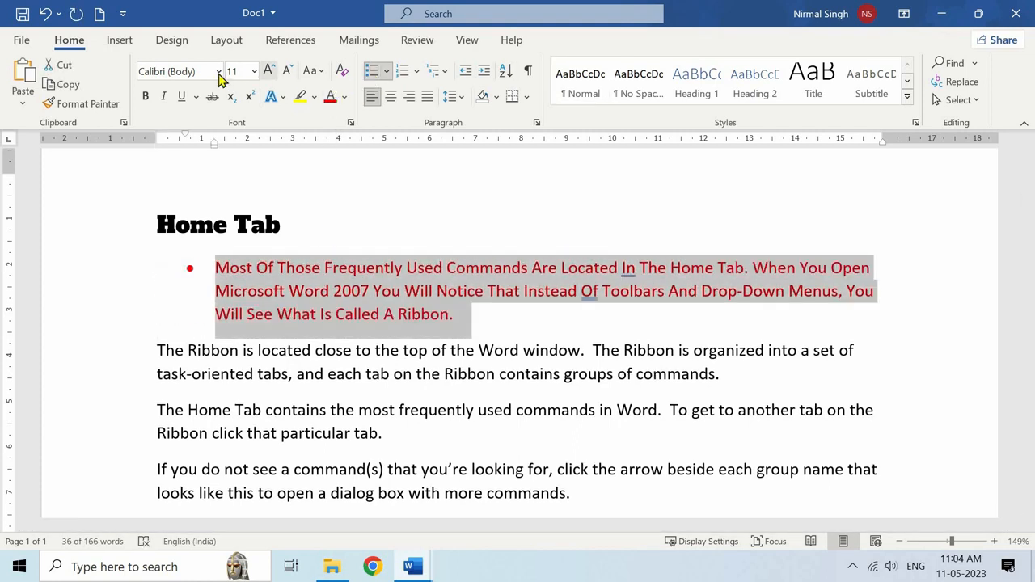
{"action": "left_click", "coordinate": [218, 71]}
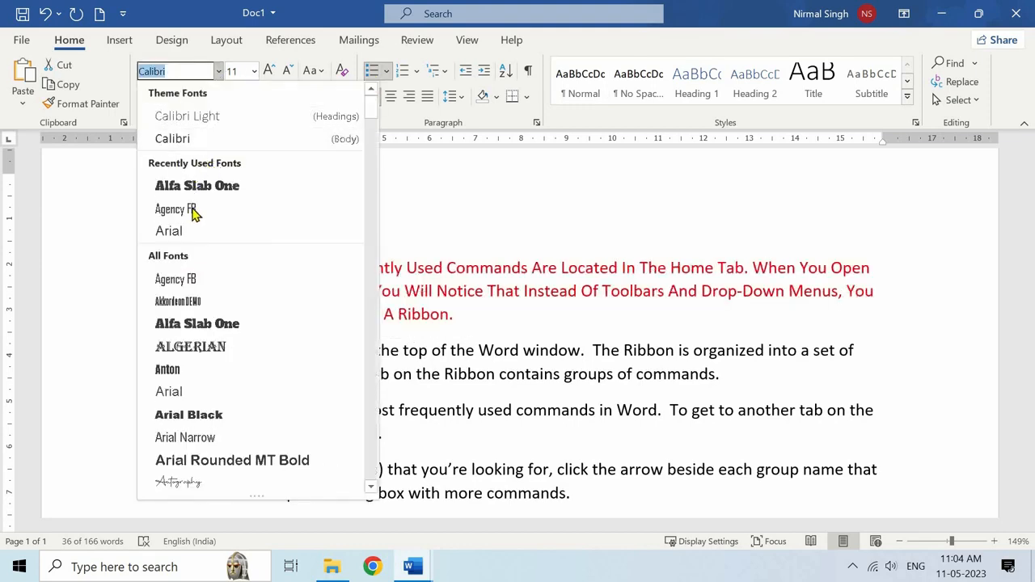
{"action": "left_click", "coordinate": [192, 212]}
{"action": "left_click", "coordinate": [280, 290]}
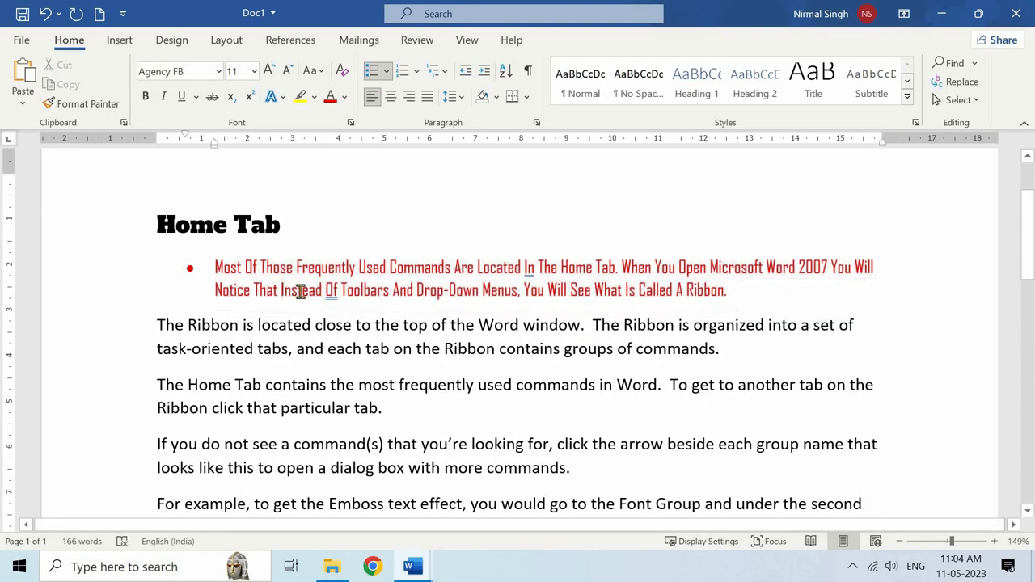
- Clear all formatting from the bulleted first paragraph and deselect it
{"action": "left_click_drag", "start_coordinate": [218, 267], "coordinate": [733, 291]}
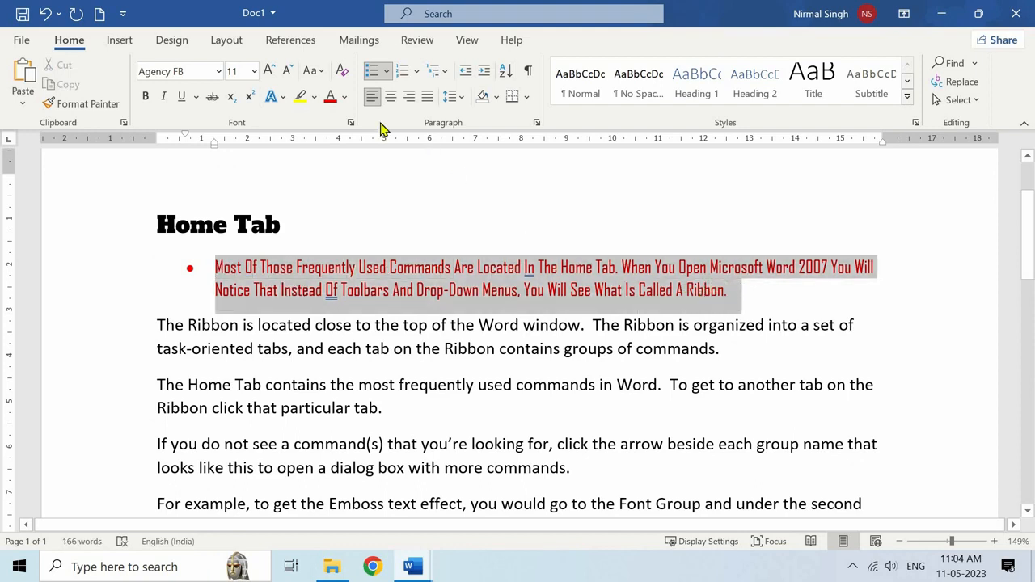
{"action": "left_click", "coordinate": [343, 71]}
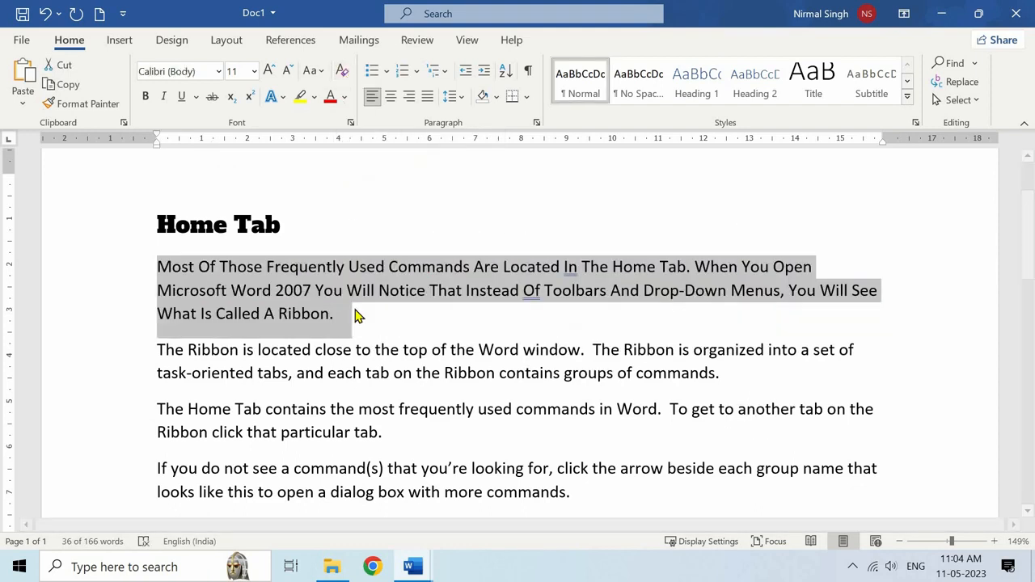
{"action": "key", "text": "Right"}
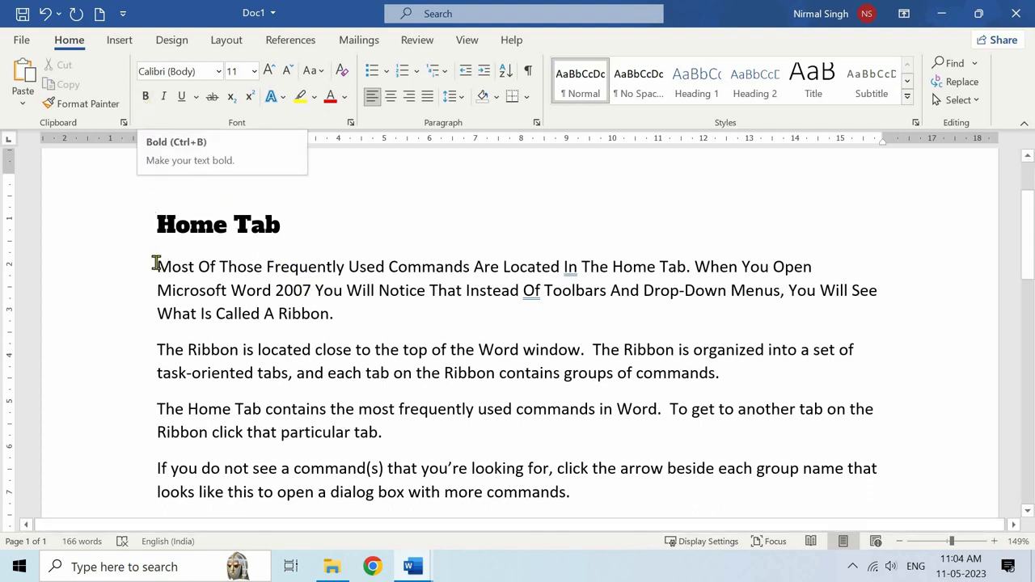
- Apply bold, italic, underline, and strikethrough to the words "Most Of" at the start of the first paragraph
{"action": "left_click_drag", "start_coordinate": [162, 261], "coordinate": [221, 266]}
{"action": "left_click", "coordinate": [147, 101]}
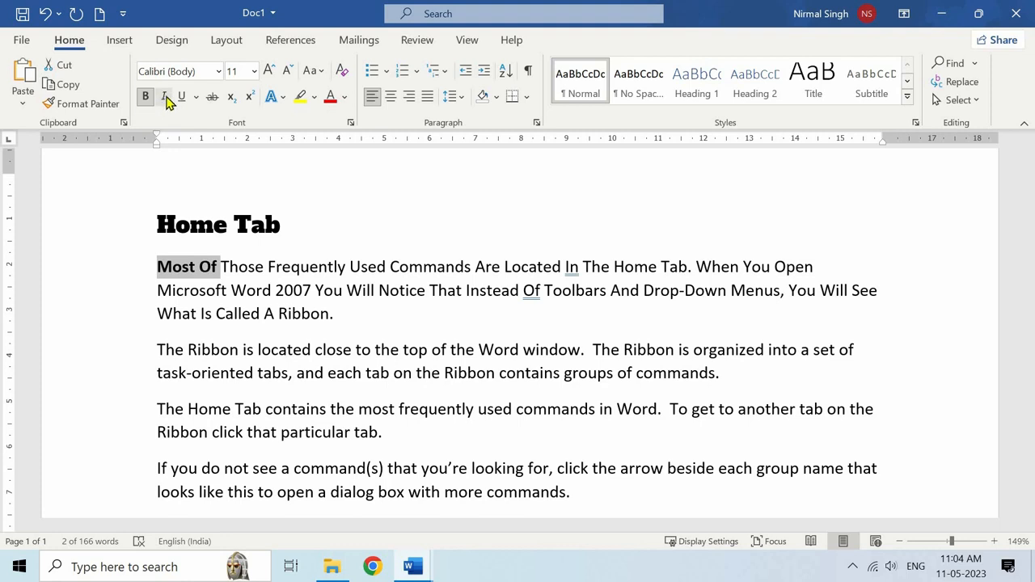
{"action": "left_click", "coordinate": [165, 97]}
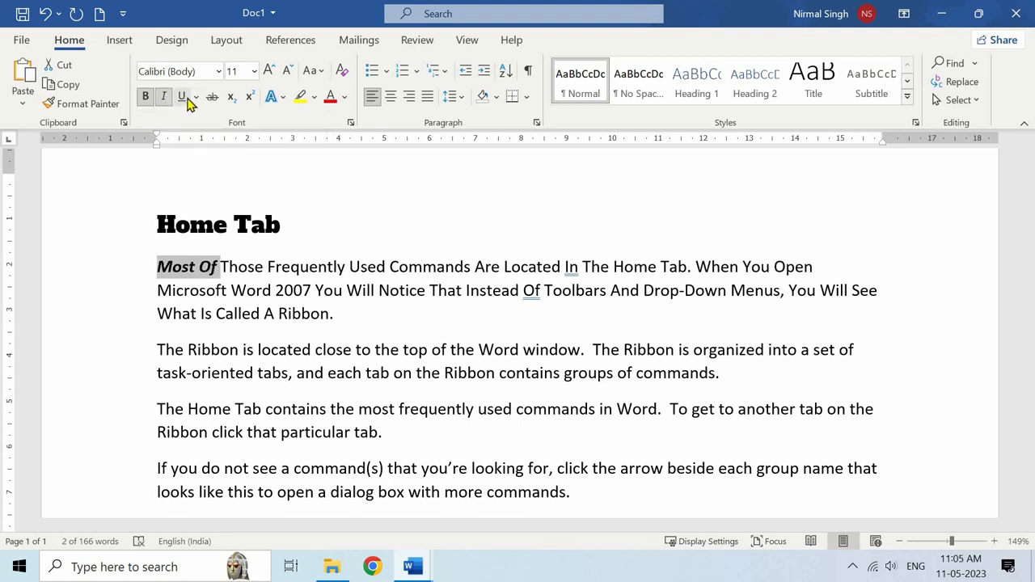
{"action": "left_click", "coordinate": [183, 97]}
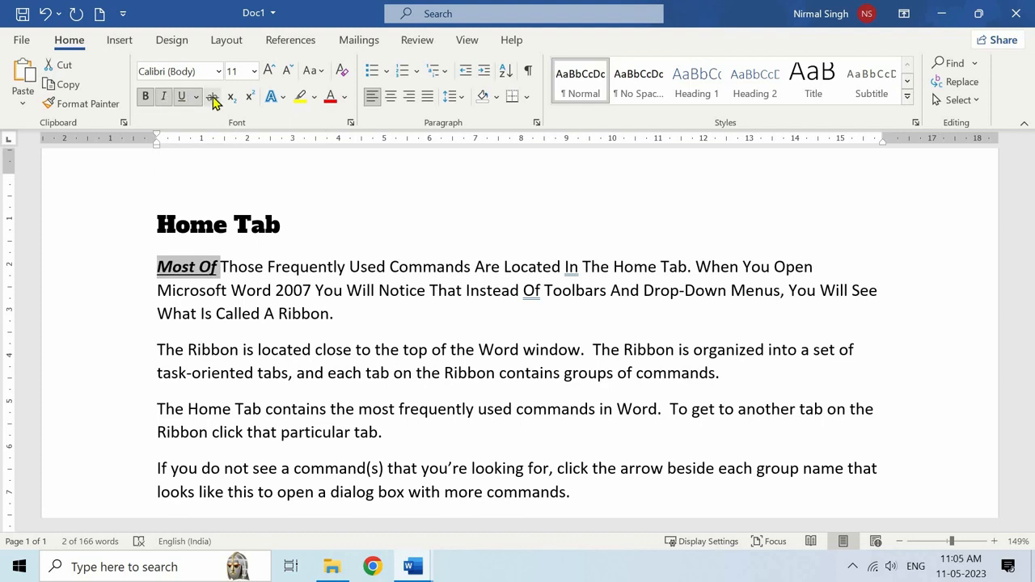
{"action": "left_click", "coordinate": [213, 98]}
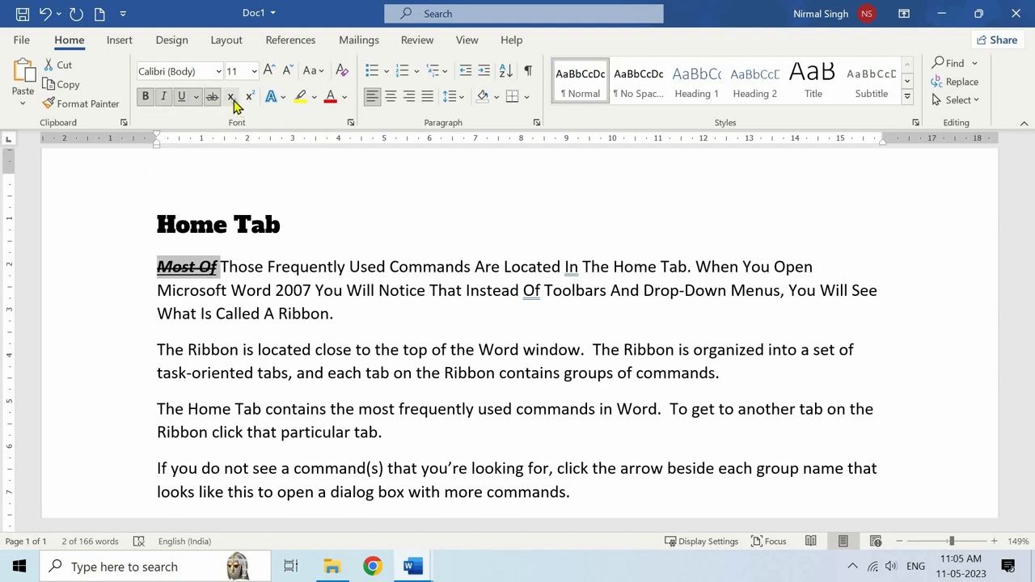
- Add a new line reading "H2O" directly below the "Home Tab" heading
{"action": "left_click", "coordinate": [303, 221]}
{"action": "key", "text": "Return"}
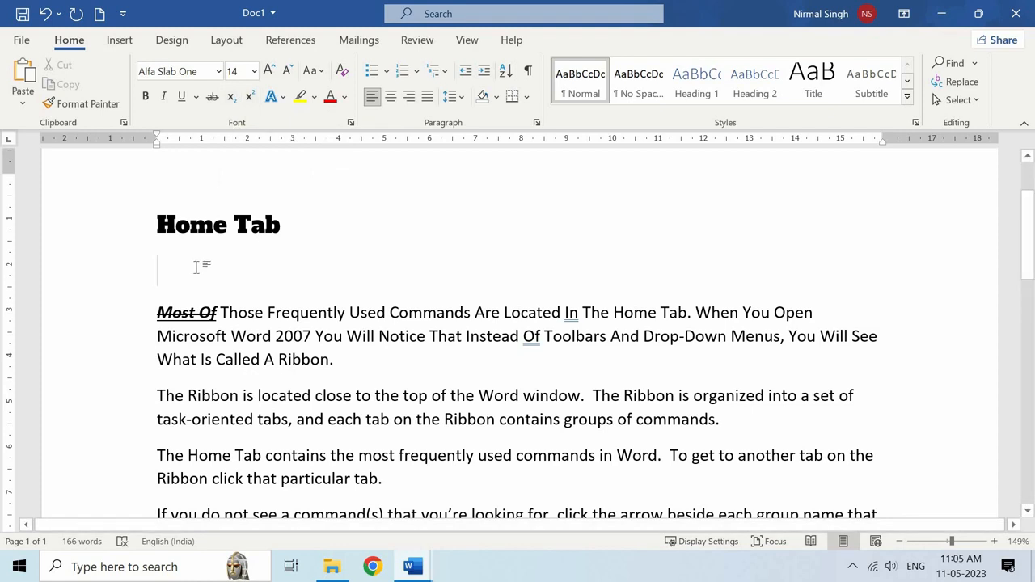
{"action": "type", "text": "H2O"}
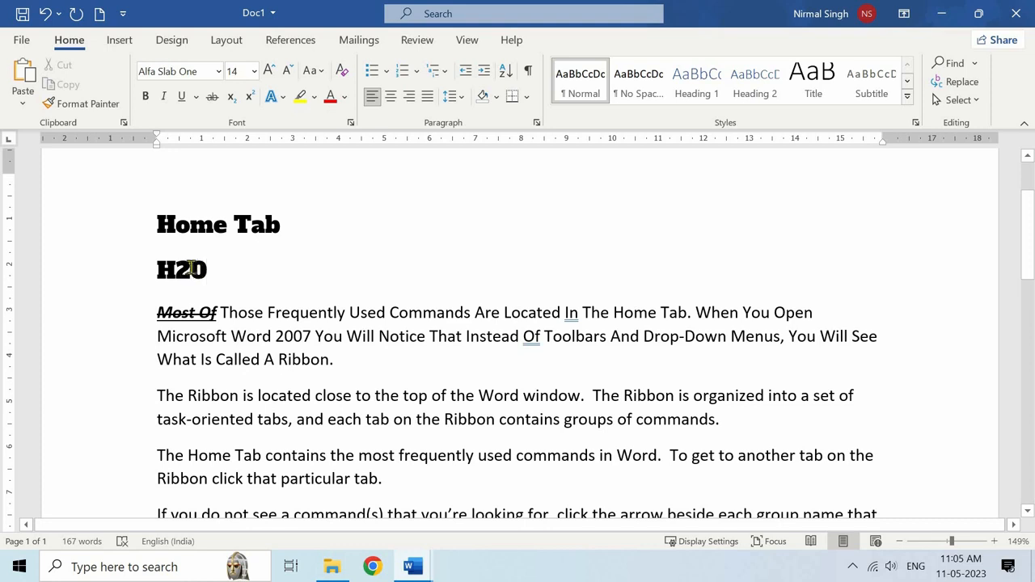
- Format the 2 in "H2O" below the "Home Tab" heading as subscript
{"action": "left_click_drag", "start_coordinate": [189, 268], "coordinate": [176, 268]}
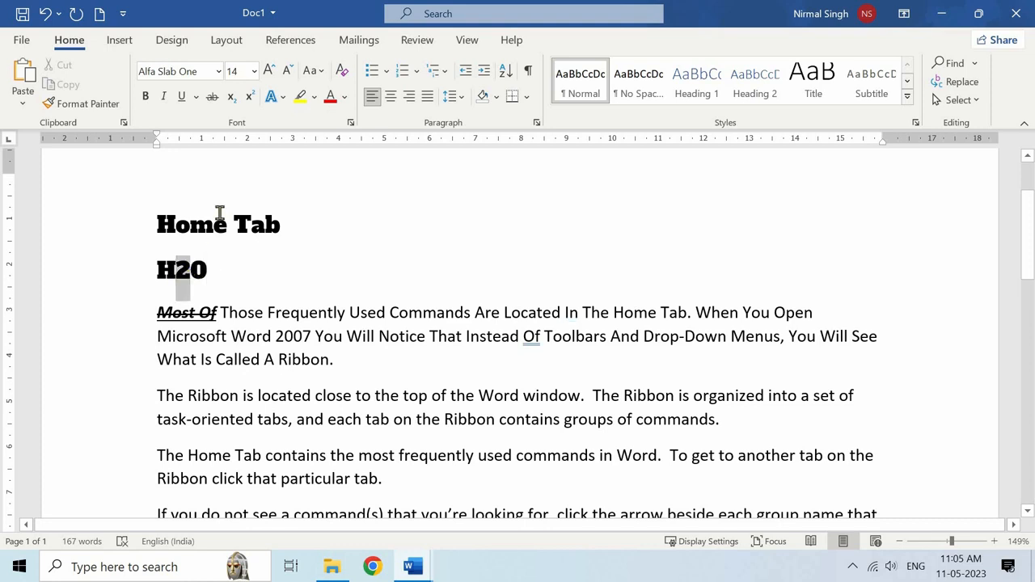
{"action": "left_click", "coordinate": [233, 100]}
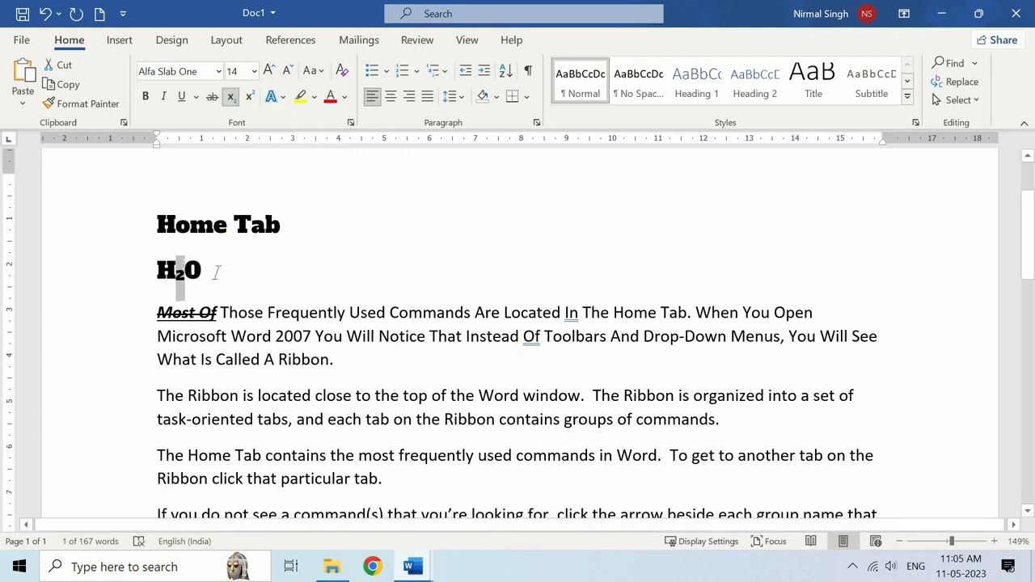
{"action": "left_click", "coordinate": [174, 279]}
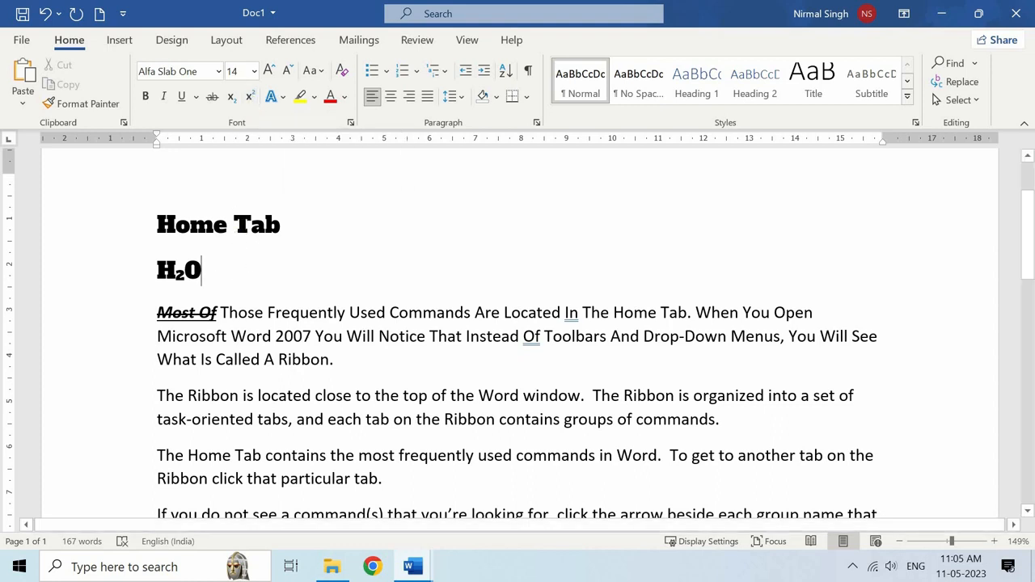
- Add "(a+b)2" after the water formula on the same line and format its final 2 as superscript
{"action": "type", "text": "("}
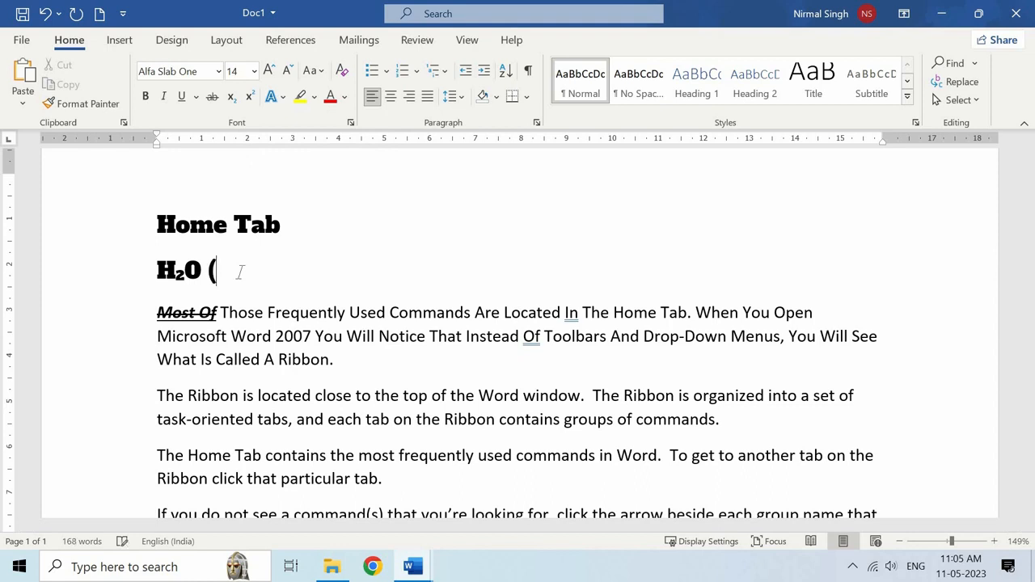
{"action": "type", "text": "a+b)2"}
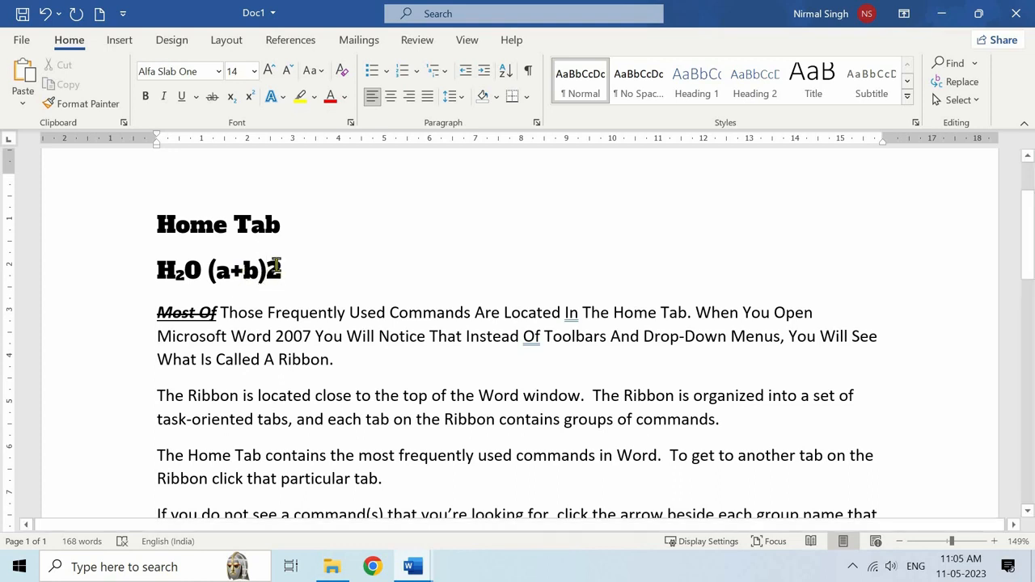
{"action": "left_click_drag", "start_coordinate": [278, 268], "coordinate": [271, 270]}
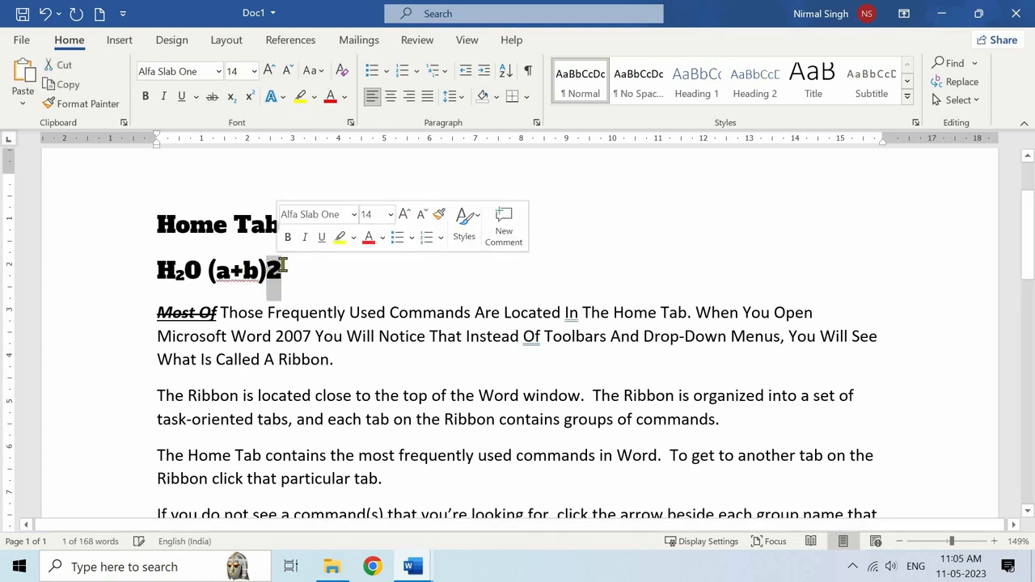
{"action": "left_click", "coordinate": [283, 269]}
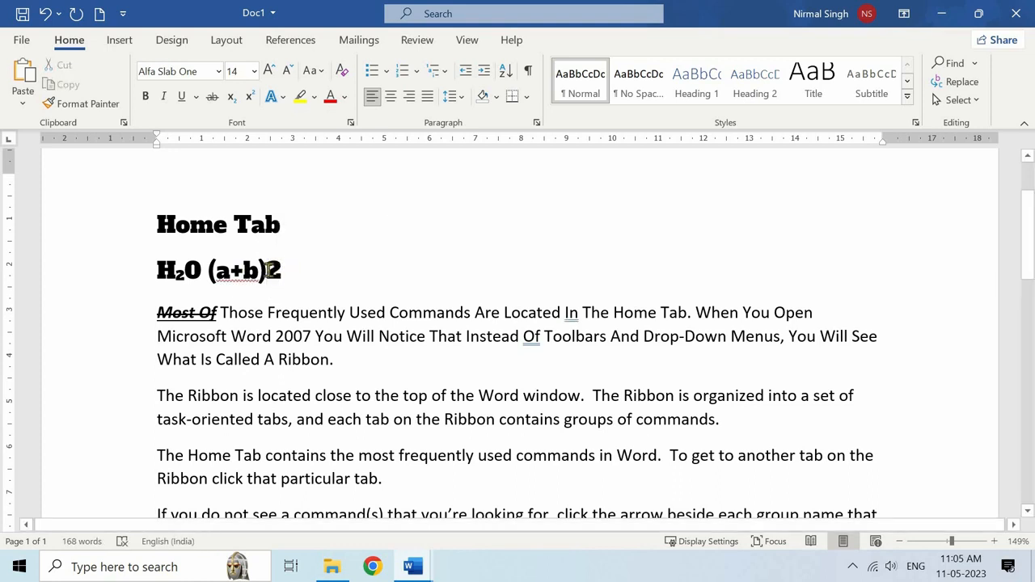
{"action": "left_click_drag", "start_coordinate": [269, 270], "coordinate": [281, 270]}
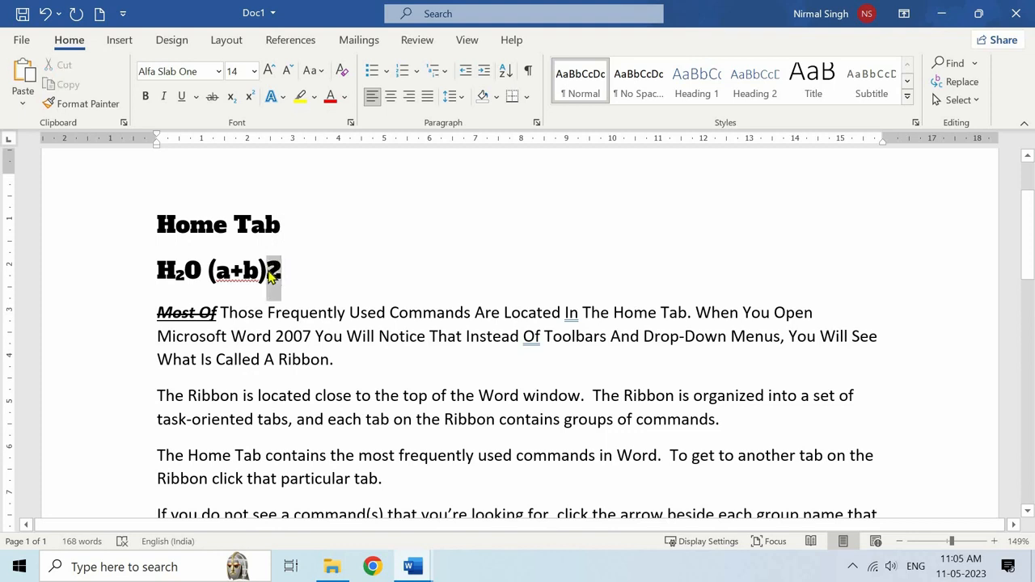
{"action": "left_click", "coordinate": [250, 97]}
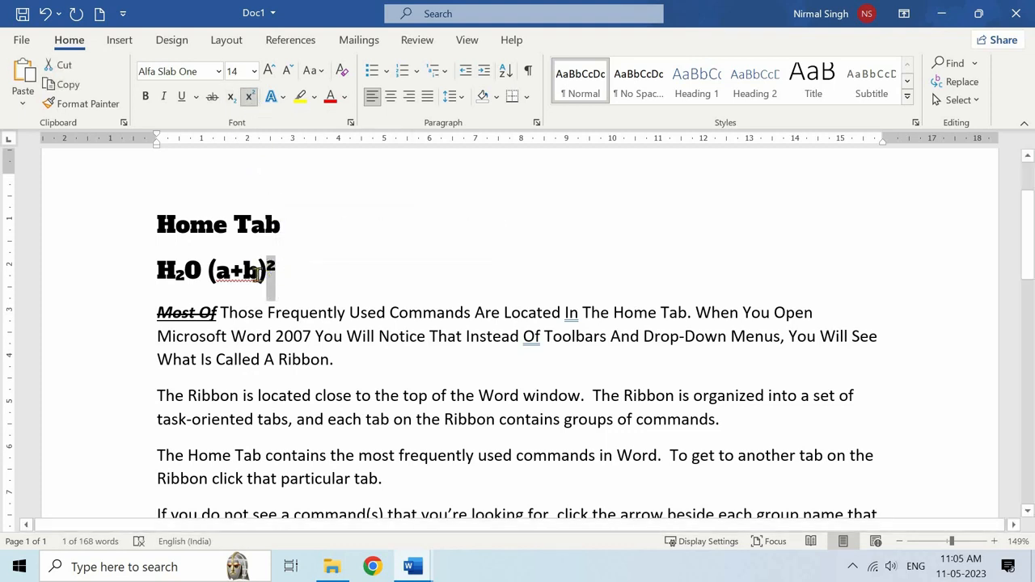
{"action": "left_click_drag", "start_coordinate": [209, 270], "coordinate": [279, 272]}
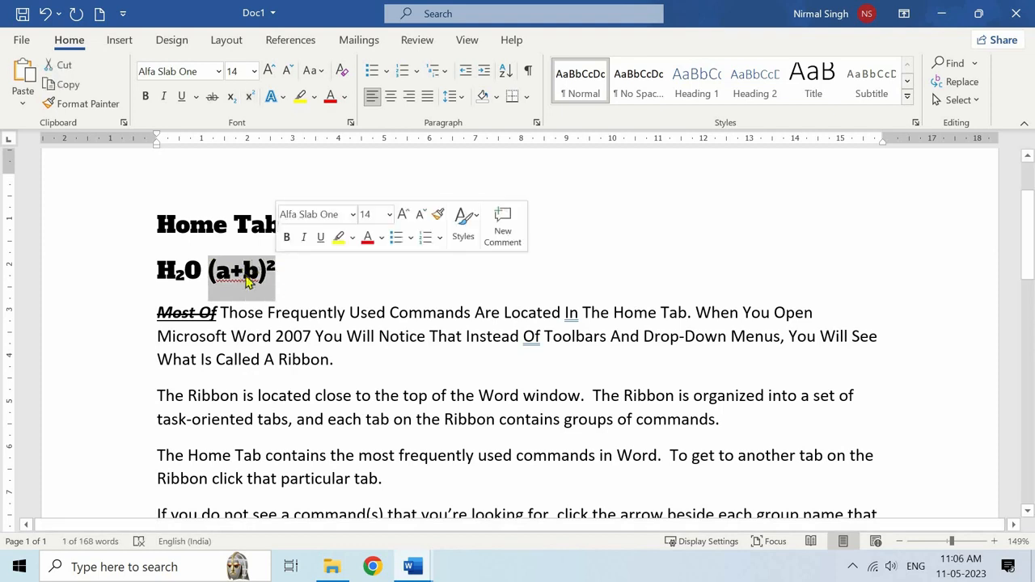
{"action": "left_click", "coordinate": [296, 268]}
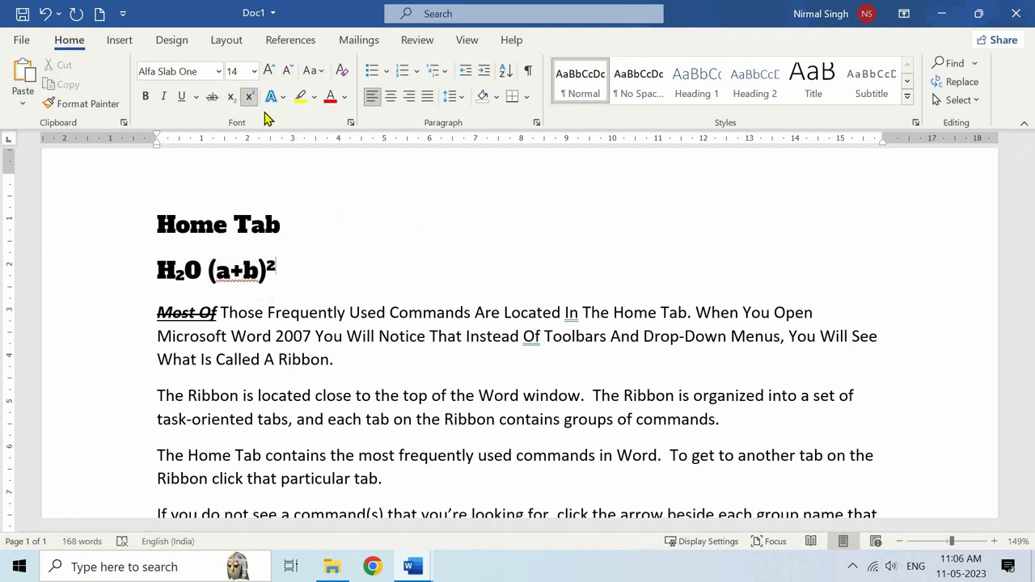
- Look through the text effects and typography options for the "Home Tab" heading without applying any
{"action": "left_click", "coordinate": [281, 224]}
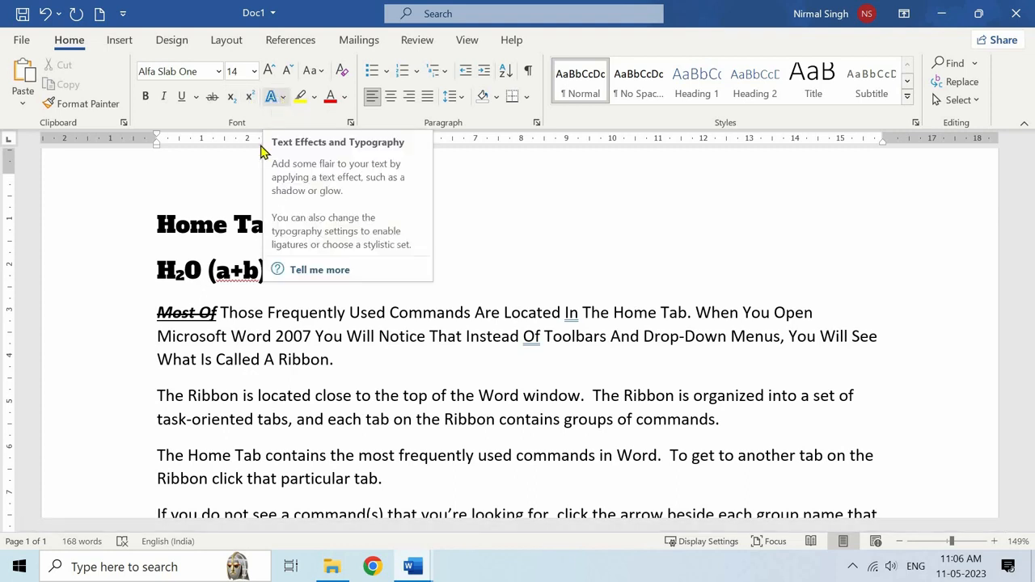
{"action": "left_click_drag", "start_coordinate": [222, 219], "coordinate": [290, 128]}
{"action": "left_click", "coordinate": [279, 96]}
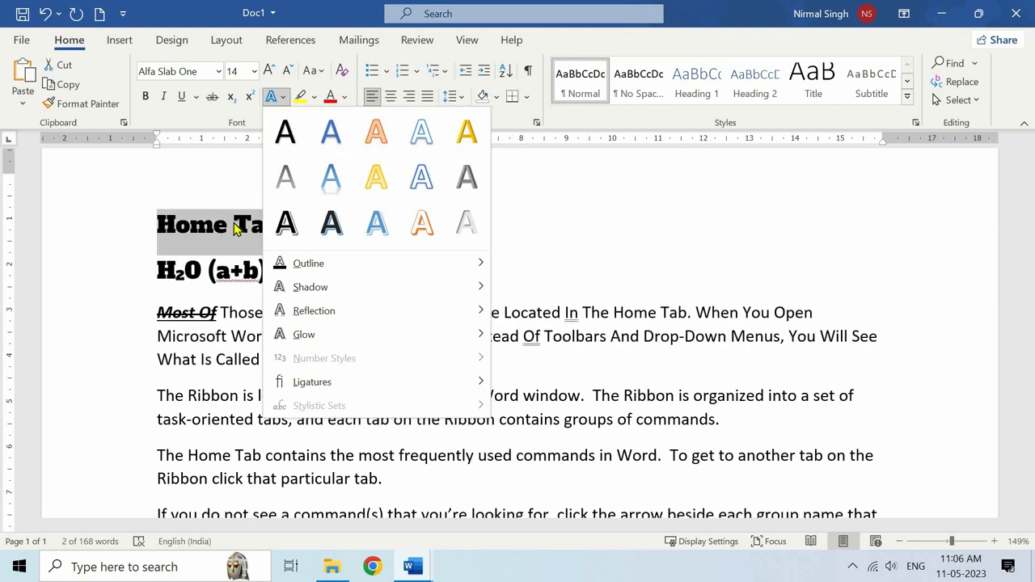
{"action": "key", "text": "Escape"}
{"action": "left_click", "coordinate": [323, 219]}
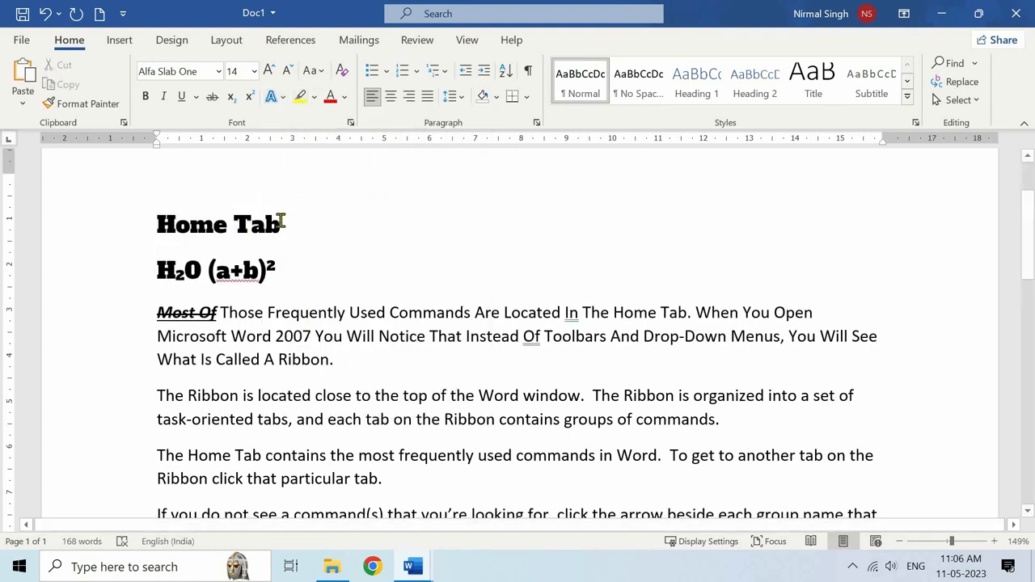
- Highlight the "Home Tab" heading in yellow, then change its highlight colour to turquoise
{"action": "left_click_drag", "start_coordinate": [281, 224], "coordinate": [158, 224]}
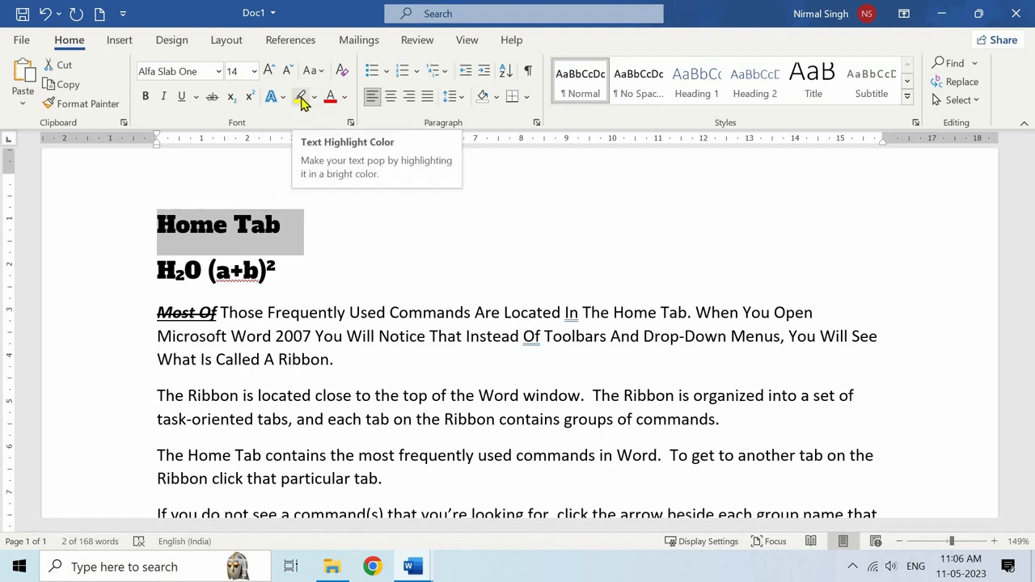
{"action": "left_click", "coordinate": [304, 103]}
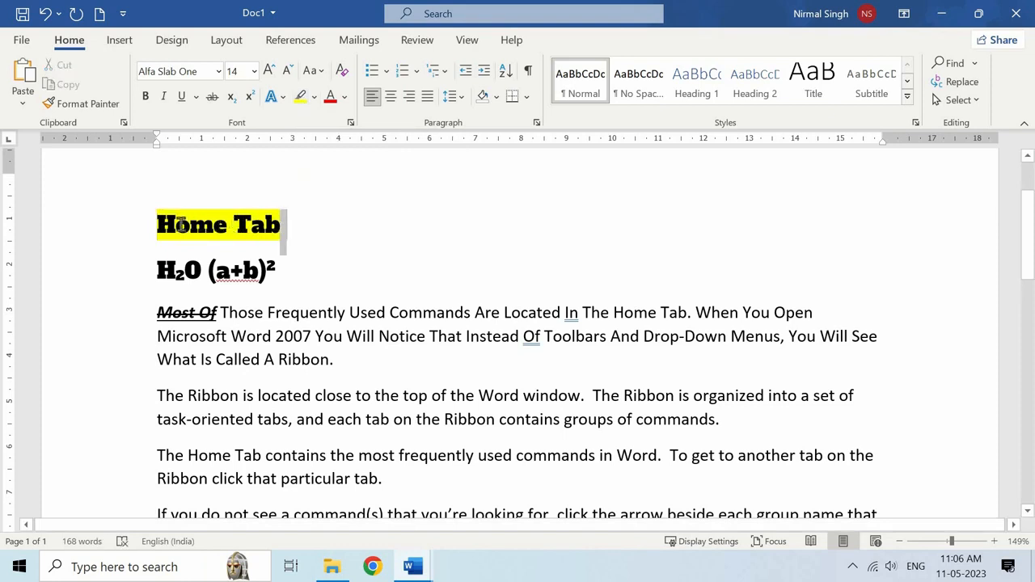
{"action": "left_click_drag", "start_coordinate": [288, 225], "coordinate": [157, 225]}
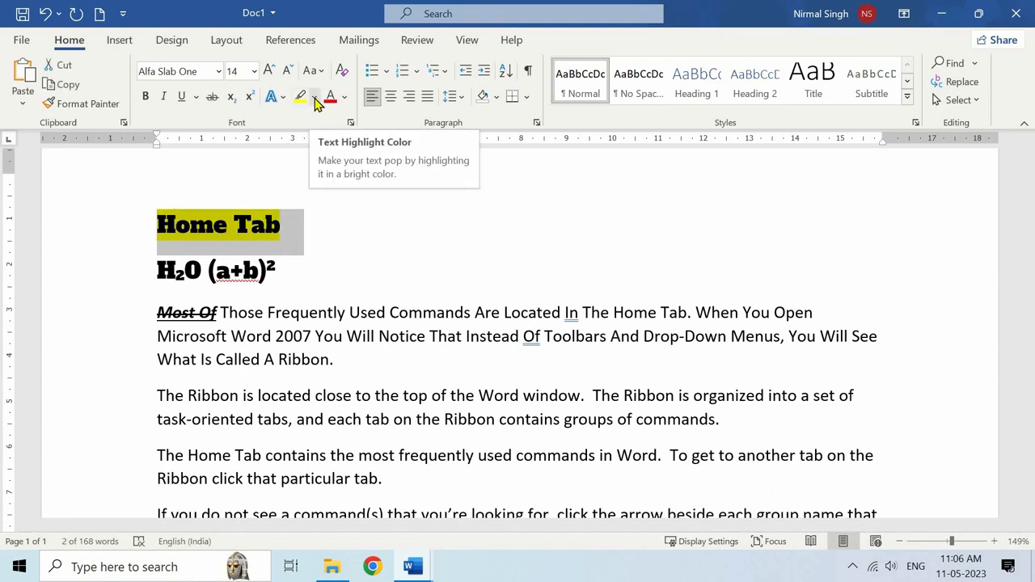
{"action": "left_click", "coordinate": [316, 97]}
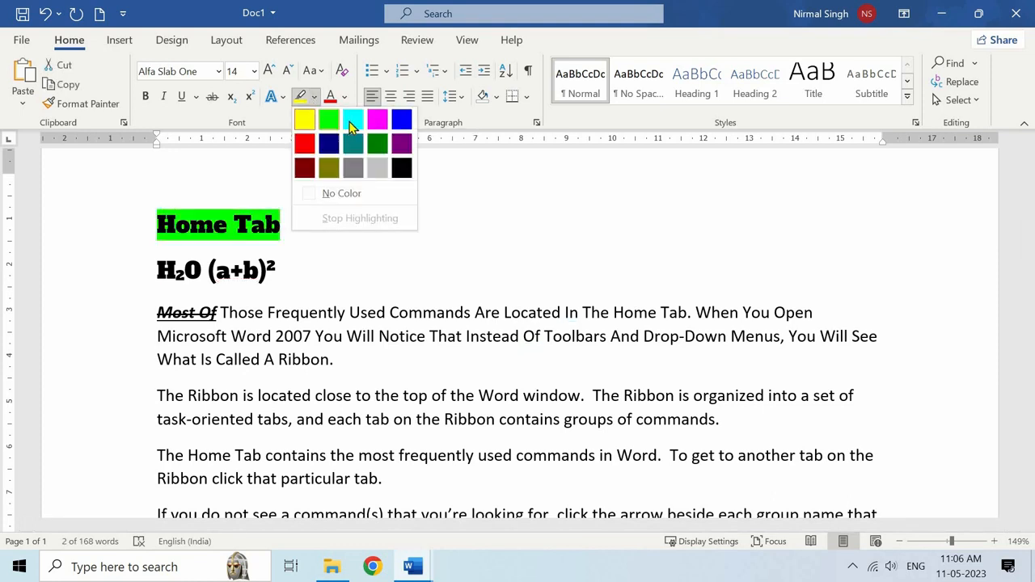
{"action": "left_click", "coordinate": [353, 121]}
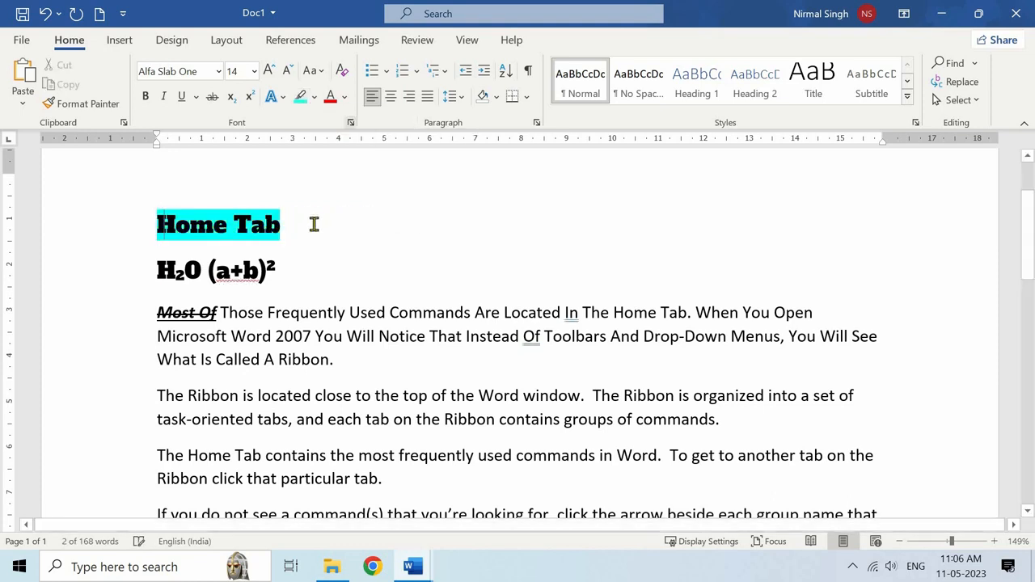
{"action": "left_click", "coordinate": [314, 224]}
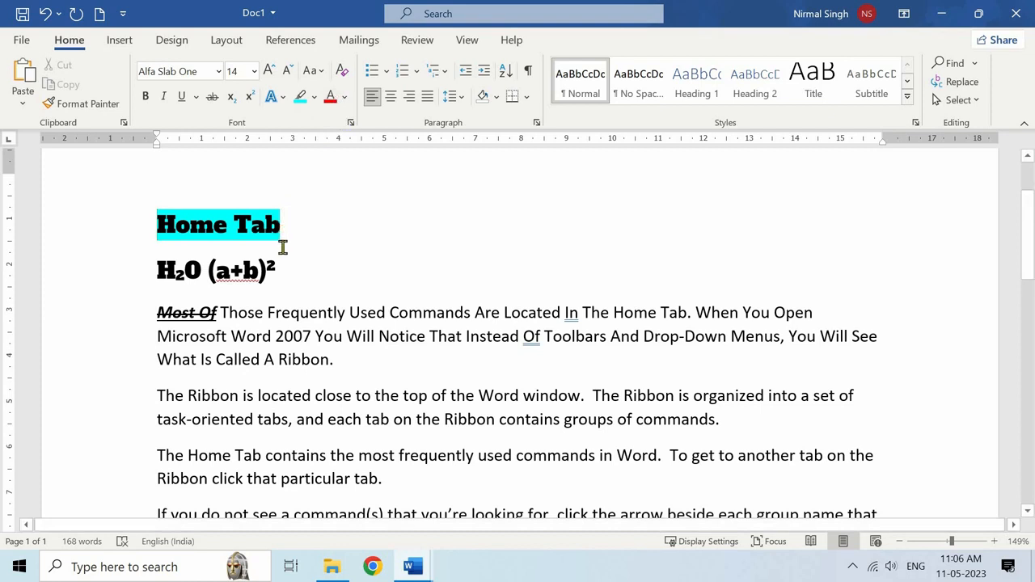
- Colour the formula line below the heading red, then change its font colour to green
{"action": "left_click_drag", "start_coordinate": [279, 269], "coordinate": [158, 272]}
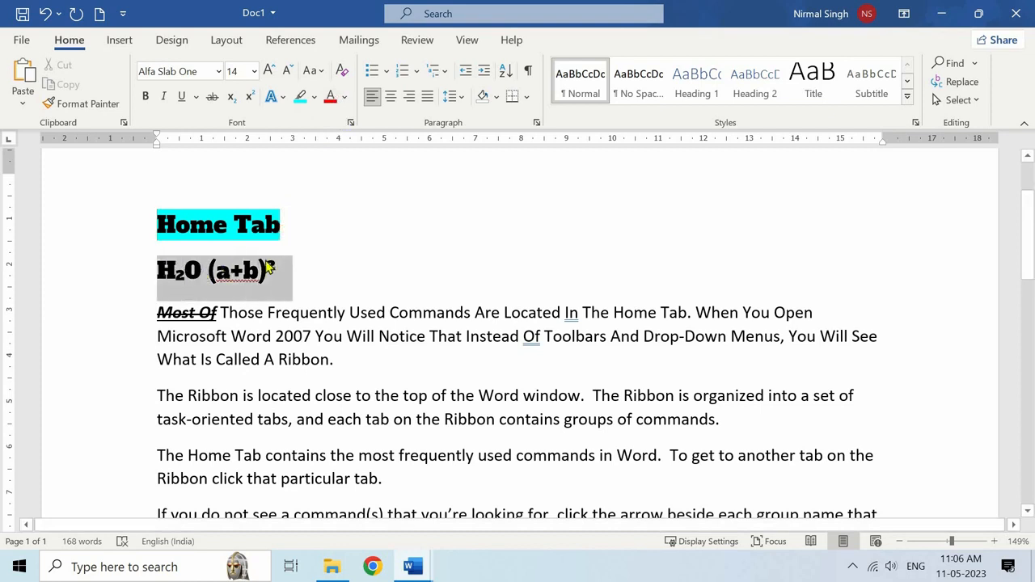
{"action": "left_click", "coordinate": [332, 102]}
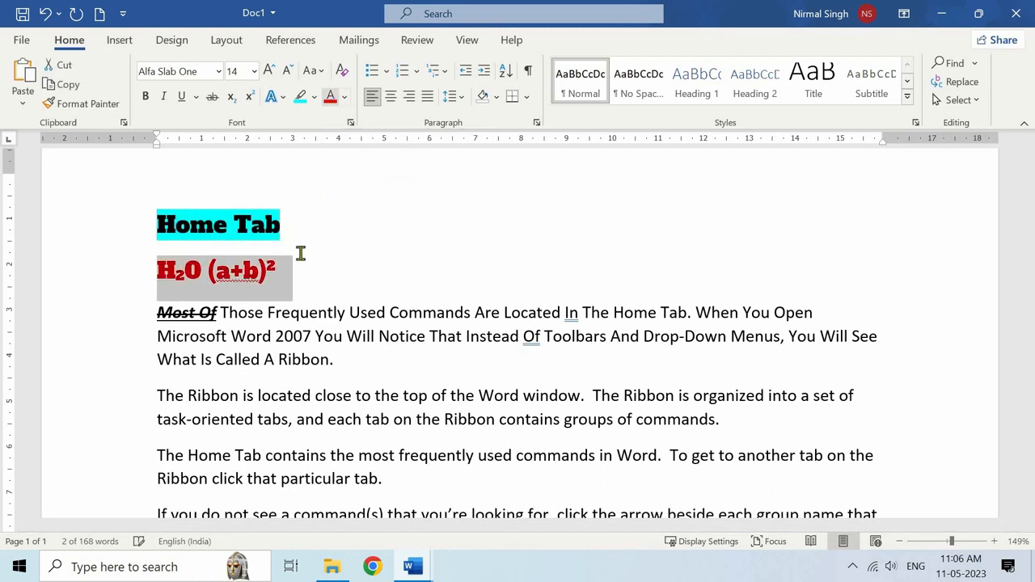
{"action": "left_click", "coordinate": [283, 273]}
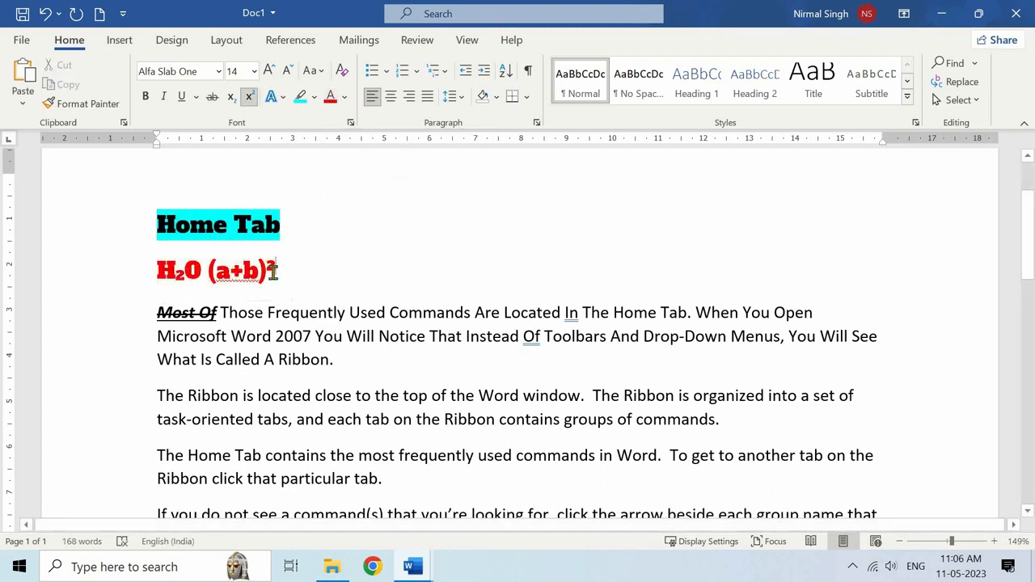
{"action": "left_click_drag", "start_coordinate": [272, 272], "coordinate": [174, 274]}
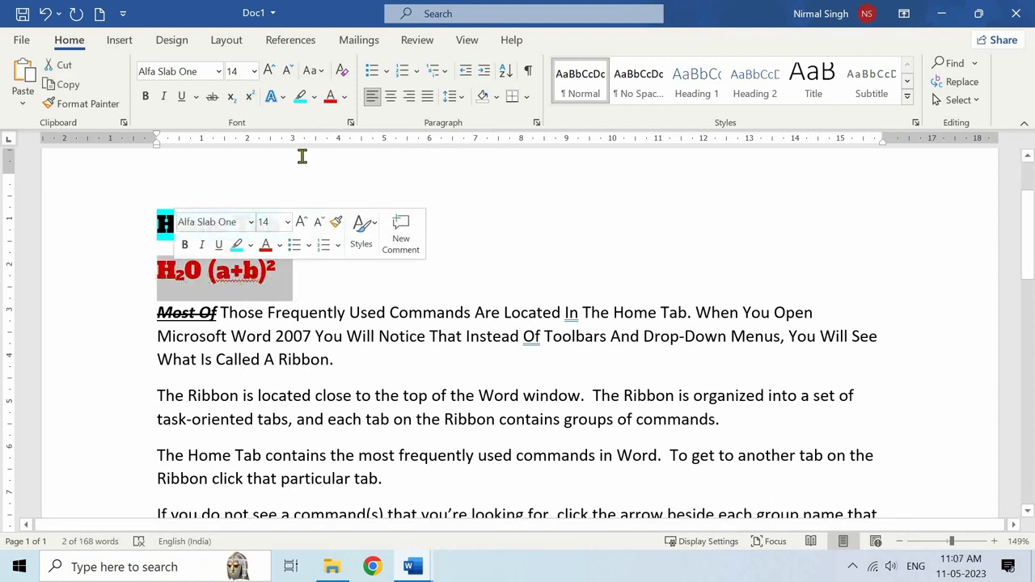
{"action": "left_click", "coordinate": [344, 97]}
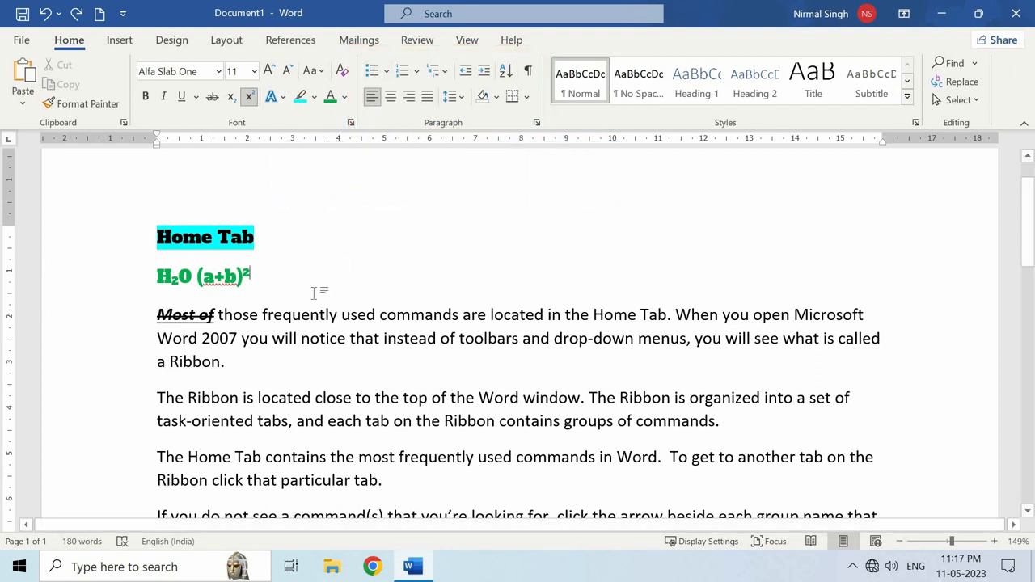
- Start a bulleted list on a new line below the formulas, with the inherited formatting cleared
{"action": "key", "text": "Return"}
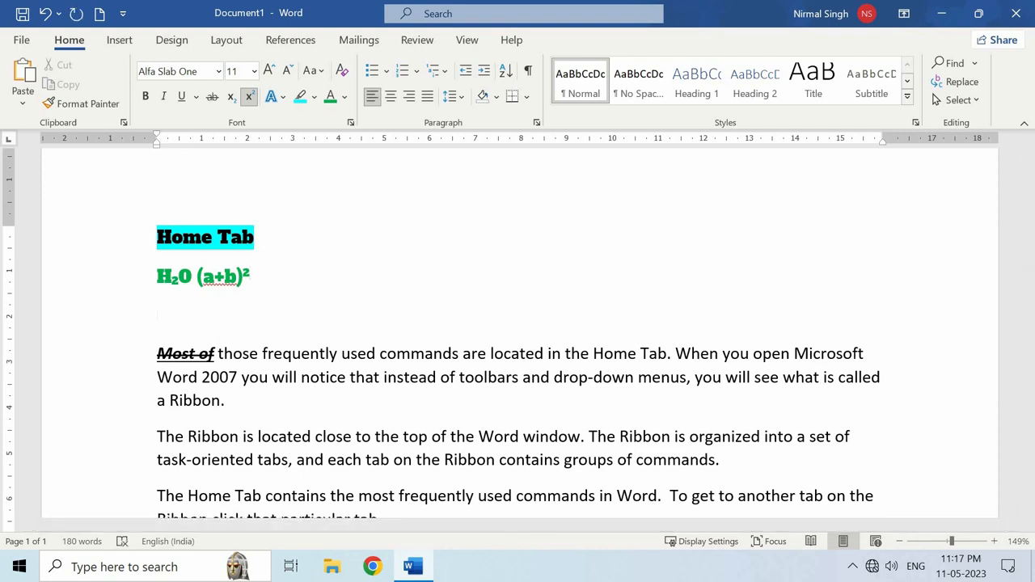
{"action": "left_click", "coordinate": [343, 73]}
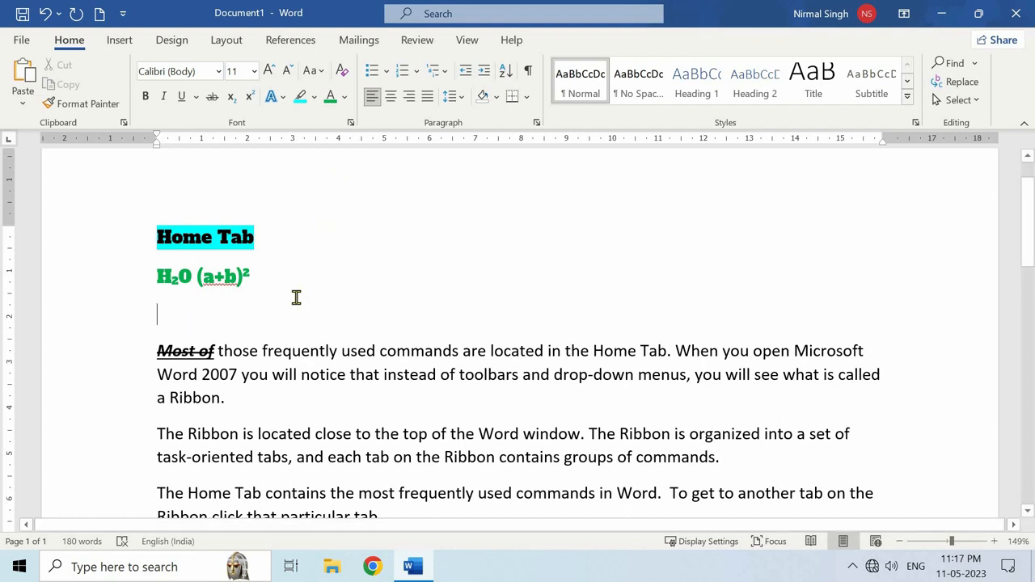
{"action": "left_click", "coordinate": [371, 71]}
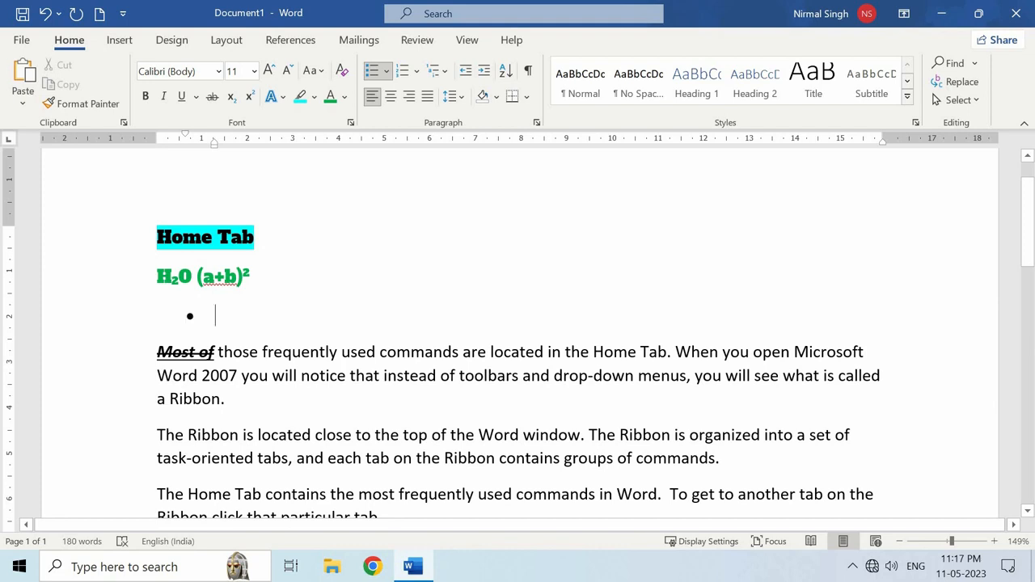
- Fill the bulleted list with four sample items: "gssfgsjfg", "dfhsfhs", "dfgdsg" and "dgfsjhdfg"
{"action": "type", "text": "gssfgsjfg"}
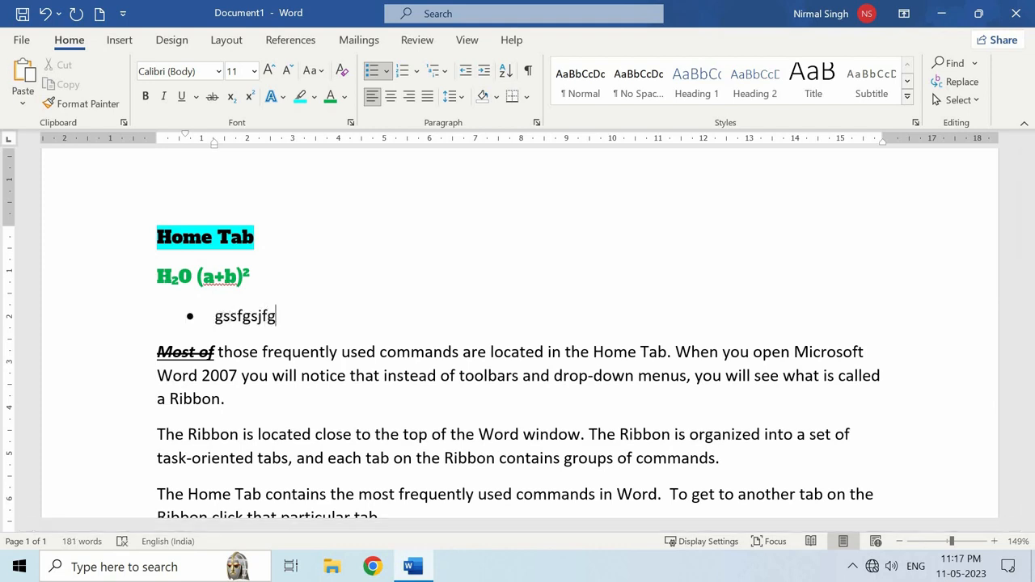
{"action": "key", "text": "Return"}
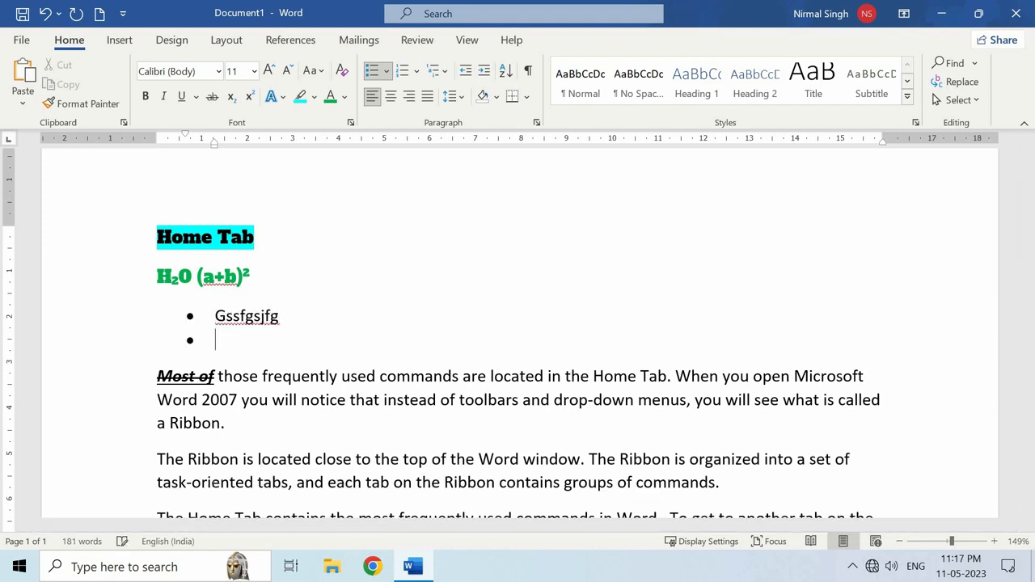
{"action": "type", "text": "dfhsfhs"}
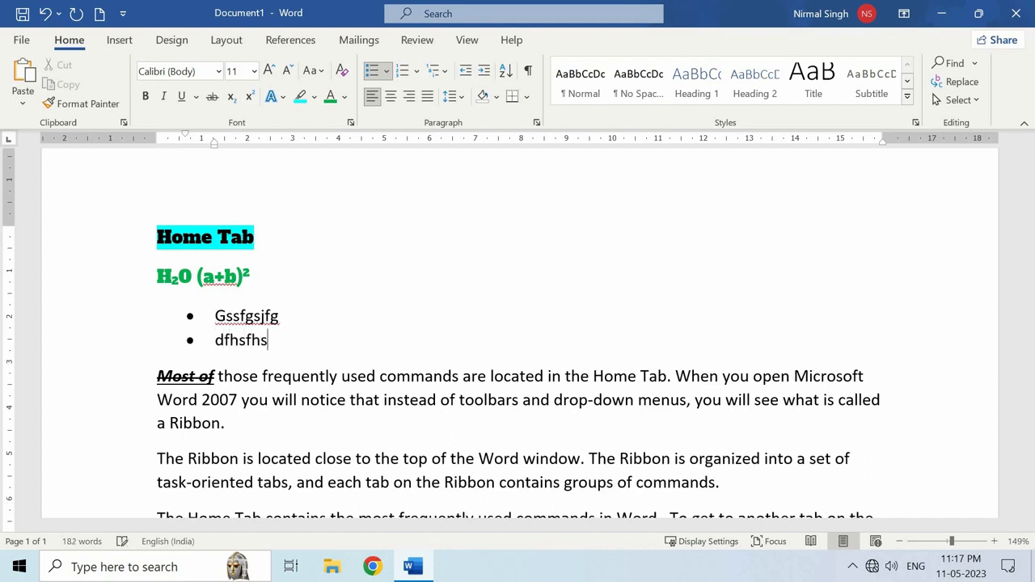
{"action": "key", "text": "Return"}
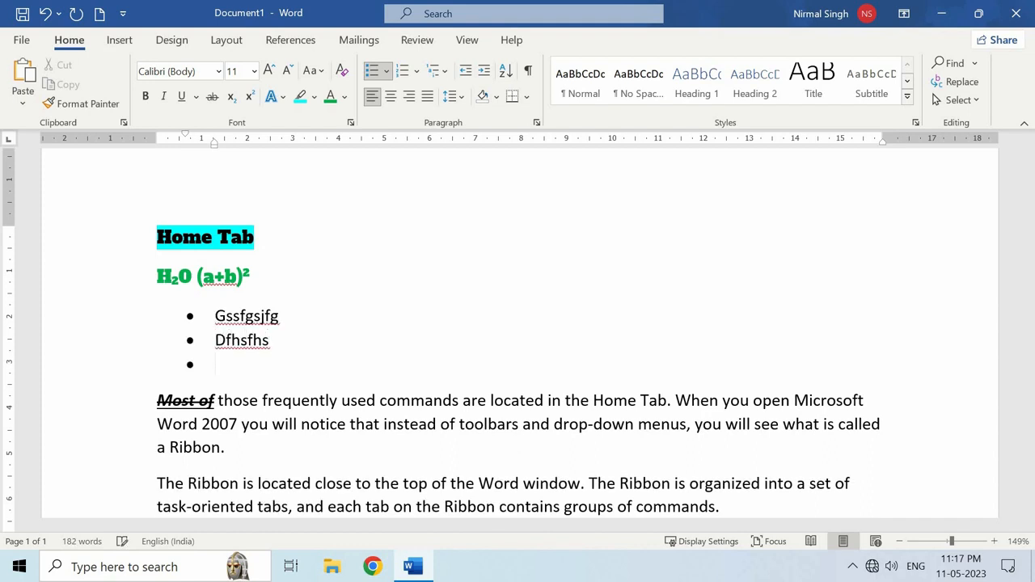
{"action": "type", "text": "dfgdsg"}
{"action": "key", "text": "Return"}
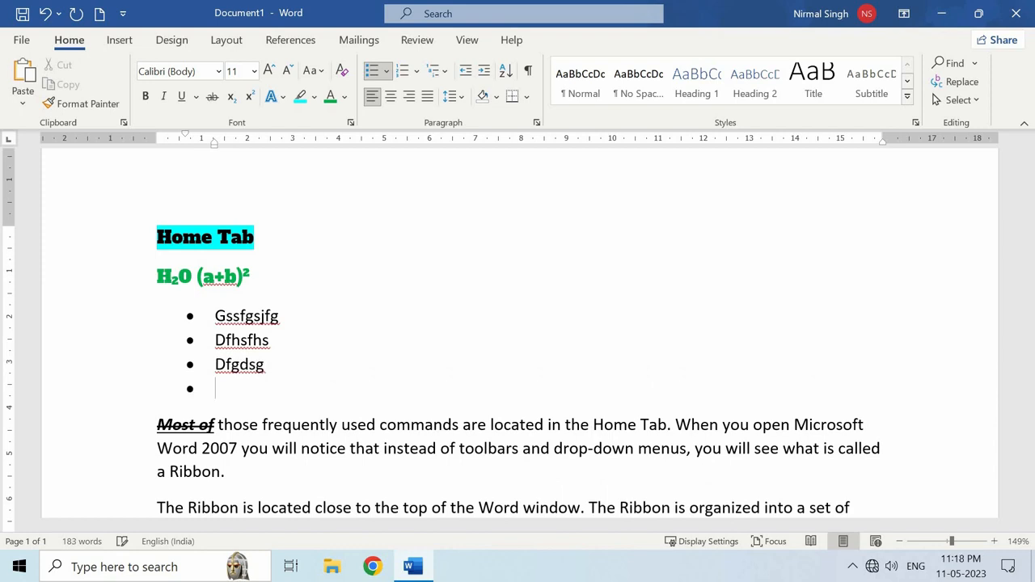
{"action": "type", "text": "dgfsjhdfg"}
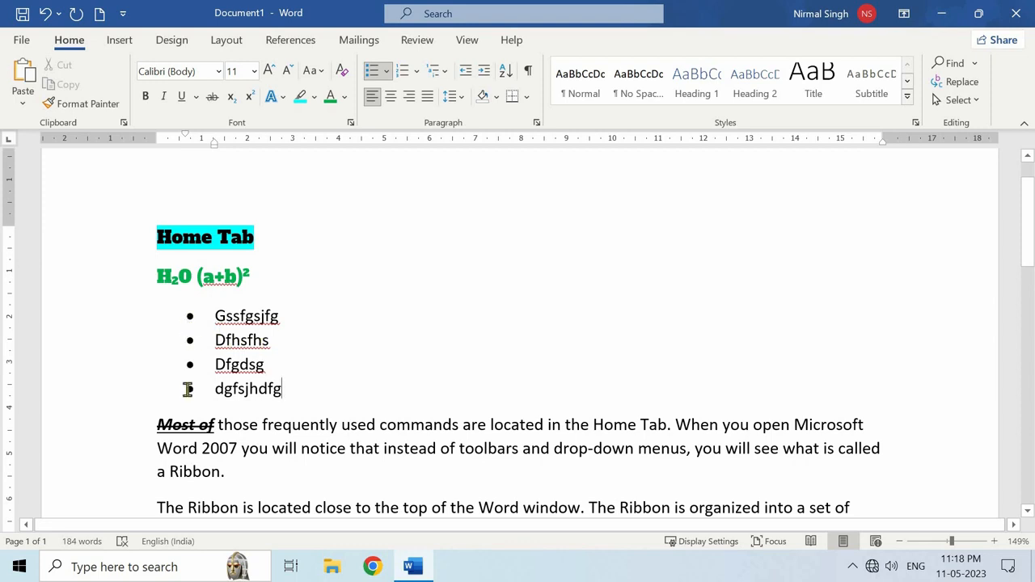
- Preview the bullet library on the sample list, and bullet the three paragraphs from "Most of" through "The Home Tab contains"
{"action": "left_click", "coordinate": [387, 71]}
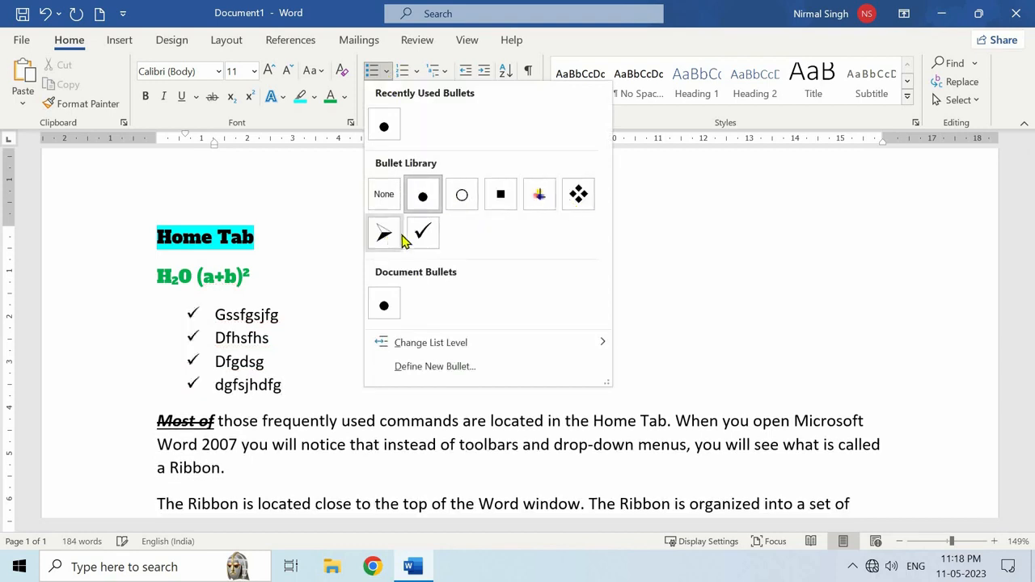
{"action": "left_click", "coordinate": [321, 316]}
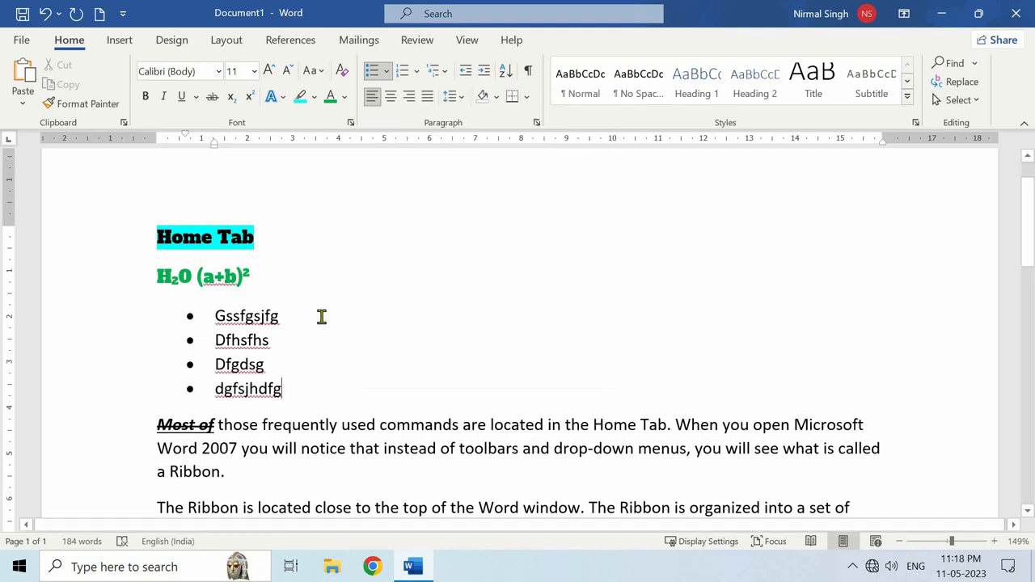
{"action": "scroll", "coordinate": [321, 317], "scroll_direction": "down", "scroll_amount": 3}
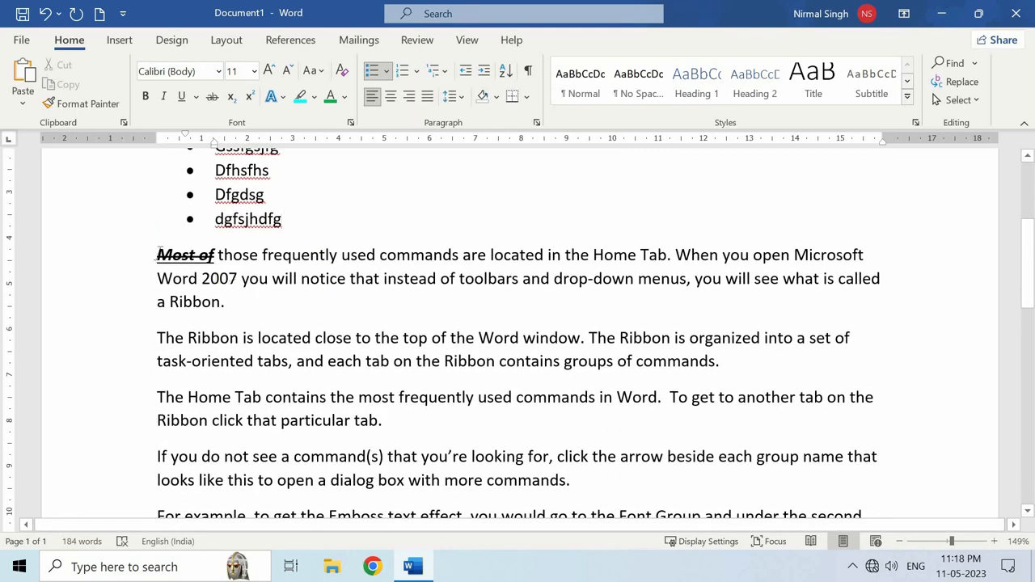
{"action": "left_click_drag", "start_coordinate": [237, 314], "coordinate": [376, 421]}
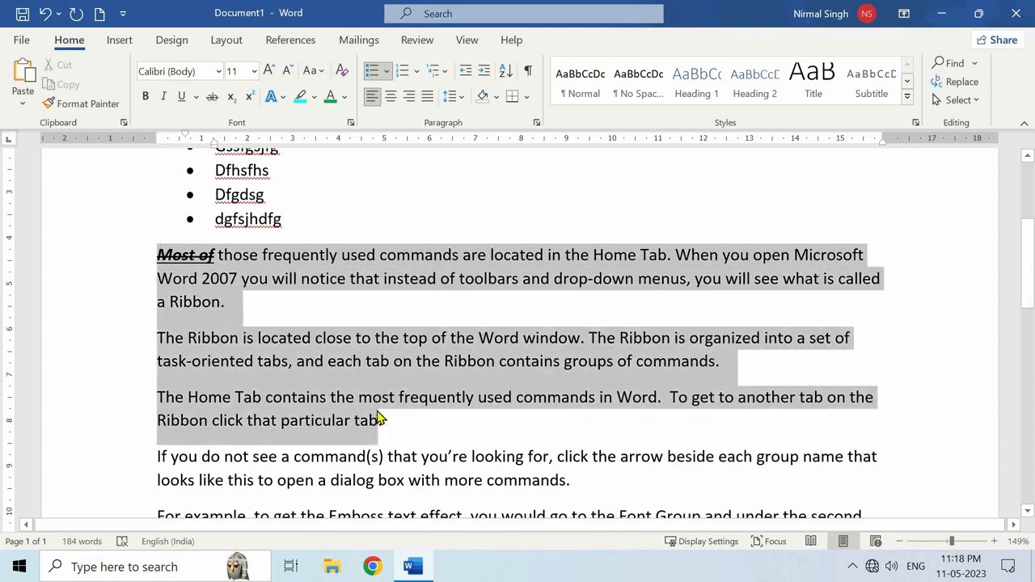
{"action": "left_click", "coordinate": [372, 72]}
{"action": "left_click", "coordinate": [284, 288]}
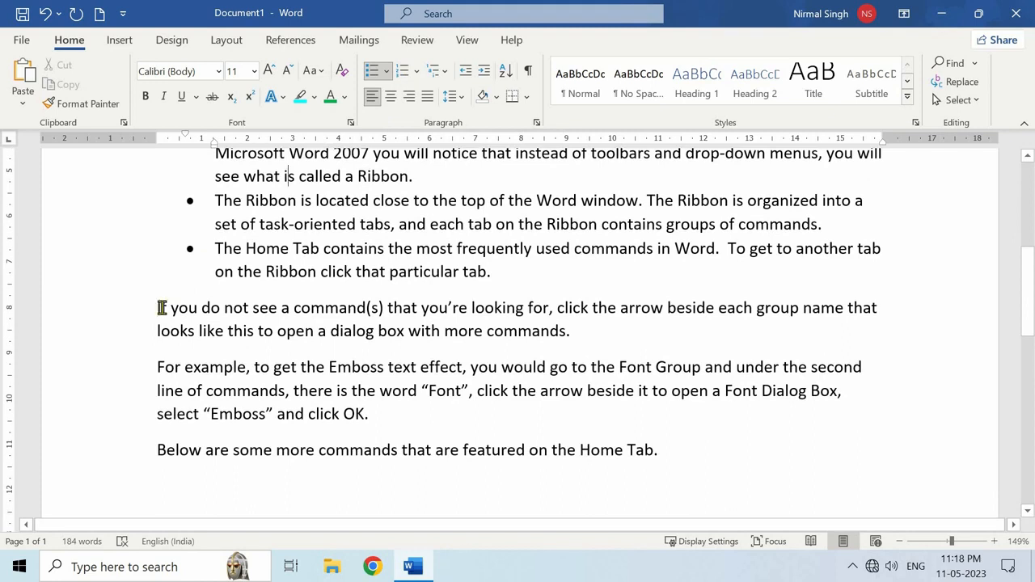
- Number the two paragraphs starting "If you do not see" and "For example", and preview other number formats on them
{"action": "left_click_drag", "start_coordinate": [158, 308], "coordinate": [380, 359]}
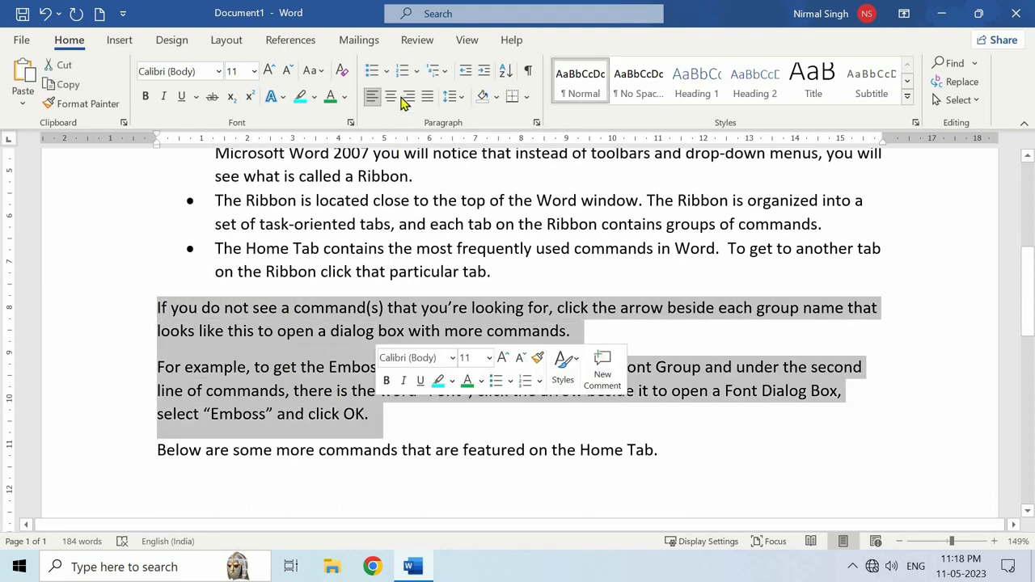
{"action": "left_click", "coordinate": [403, 71]}
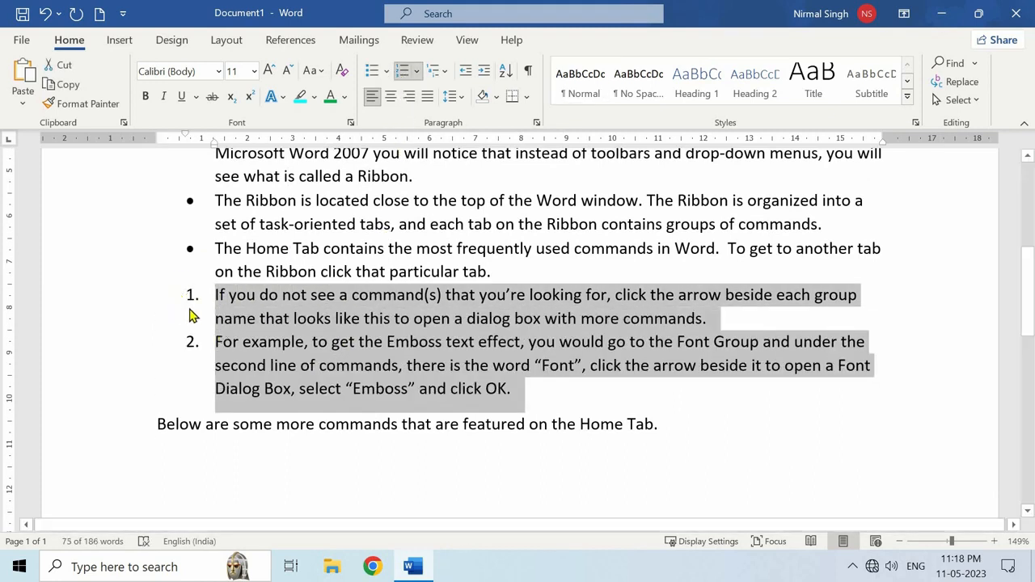
{"action": "left_click", "coordinate": [416, 73]}
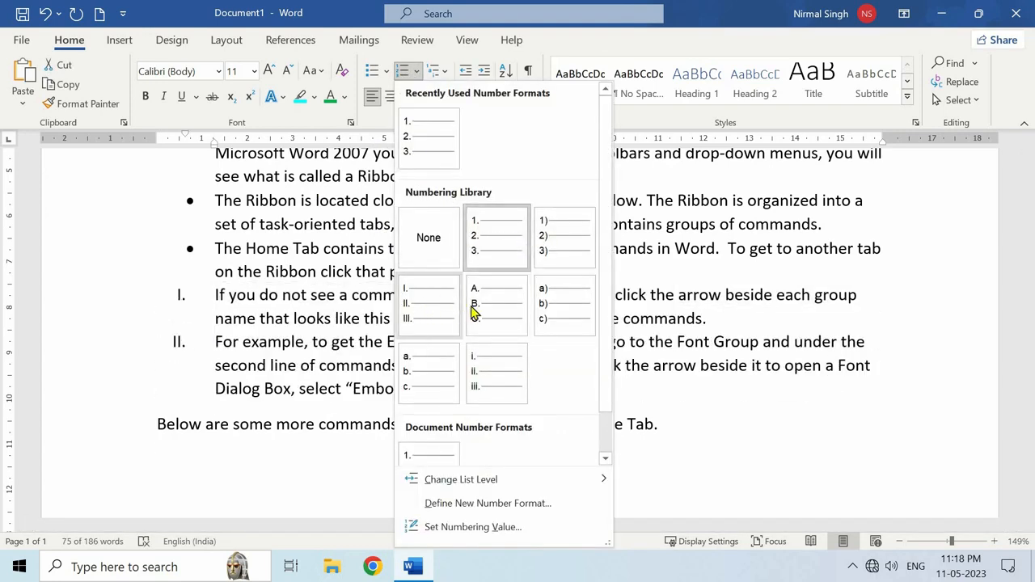
{"action": "left_click", "coordinate": [352, 324]}
{"action": "left_click", "coordinate": [352, 324]}
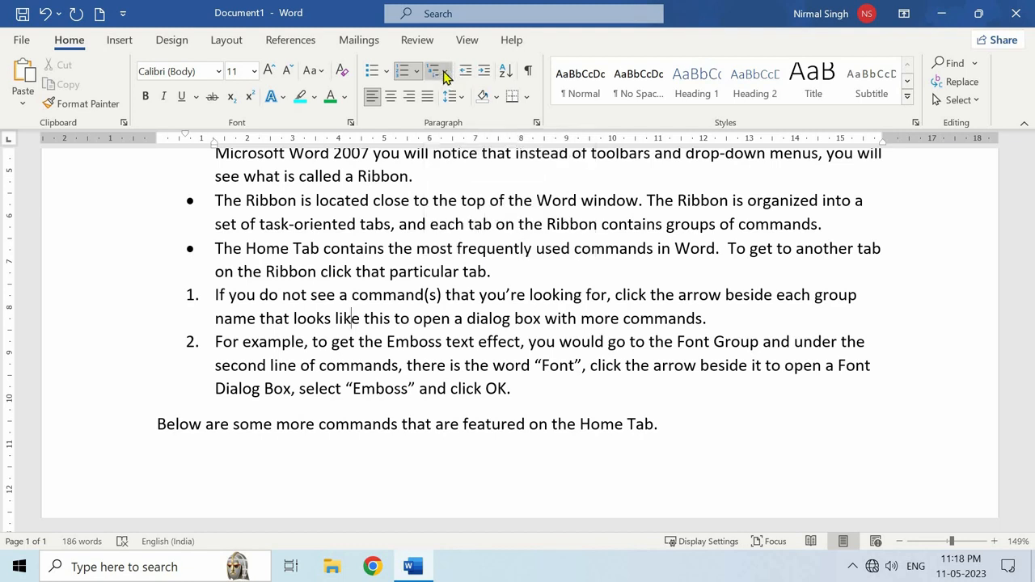
- Browse the multilevel list styles for the two numbered paragraphs, and undo their numbering
{"action": "left_click", "coordinate": [444, 75]}
{"action": "mouse_move", "coordinate": [522, 259]}
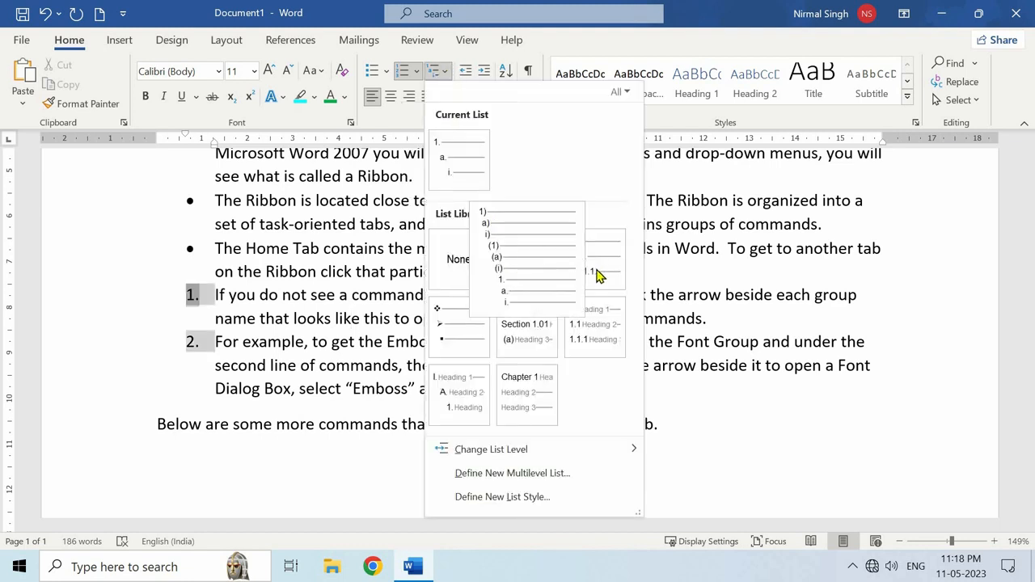
{"action": "mouse_move", "coordinate": [578, 314]}
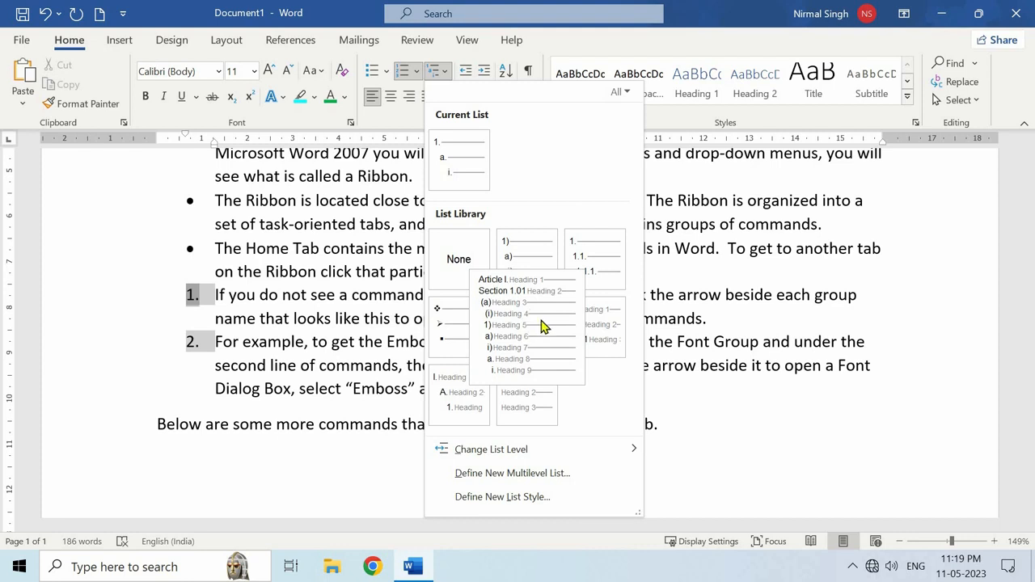
{"action": "left_click", "coordinate": [389, 306]}
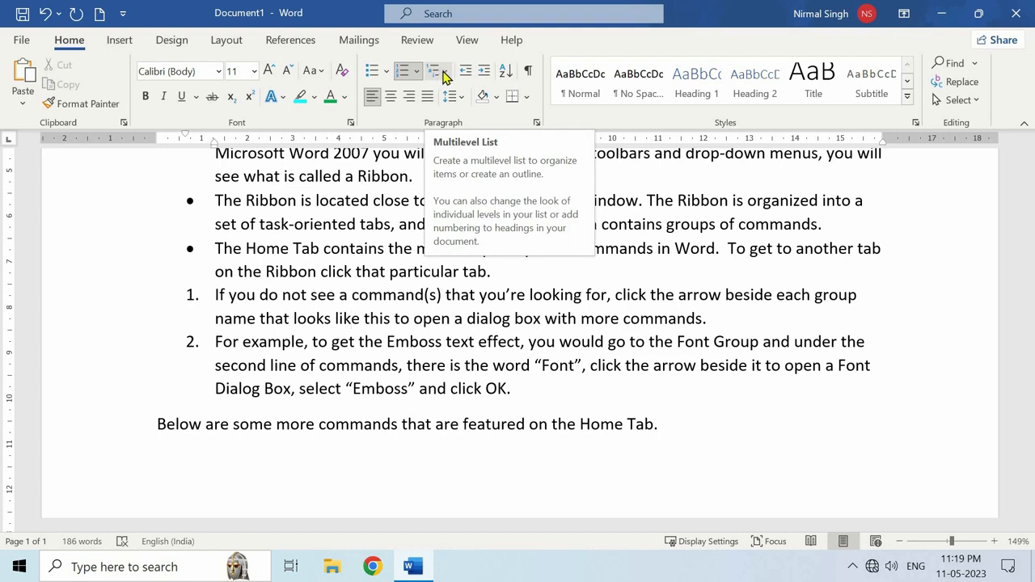
{"action": "left_click", "coordinate": [386, 272]}
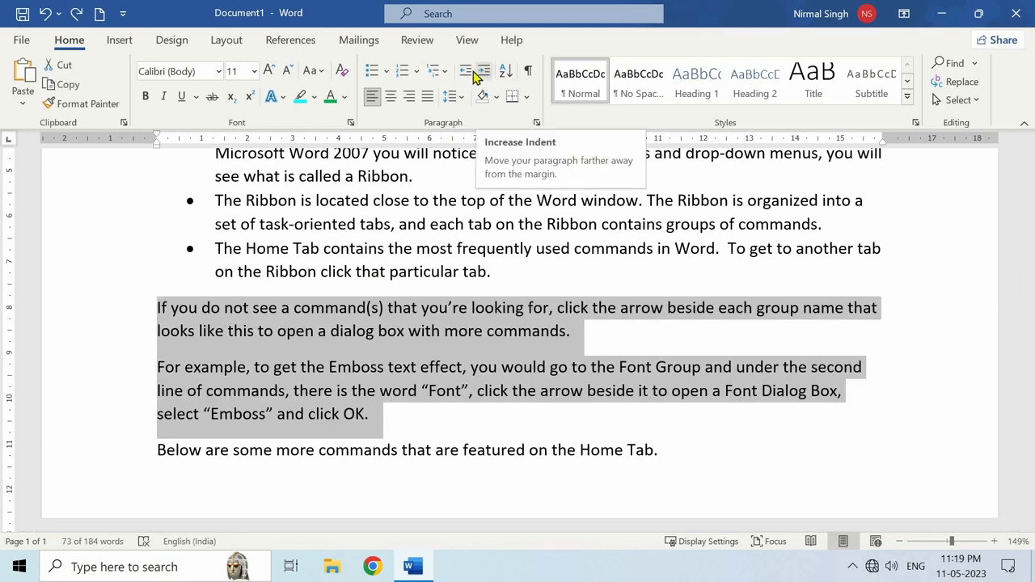
- Increase the indent of the paragraph starting "If you do not see" by several levels
{"action": "left_click", "coordinate": [159, 307]}
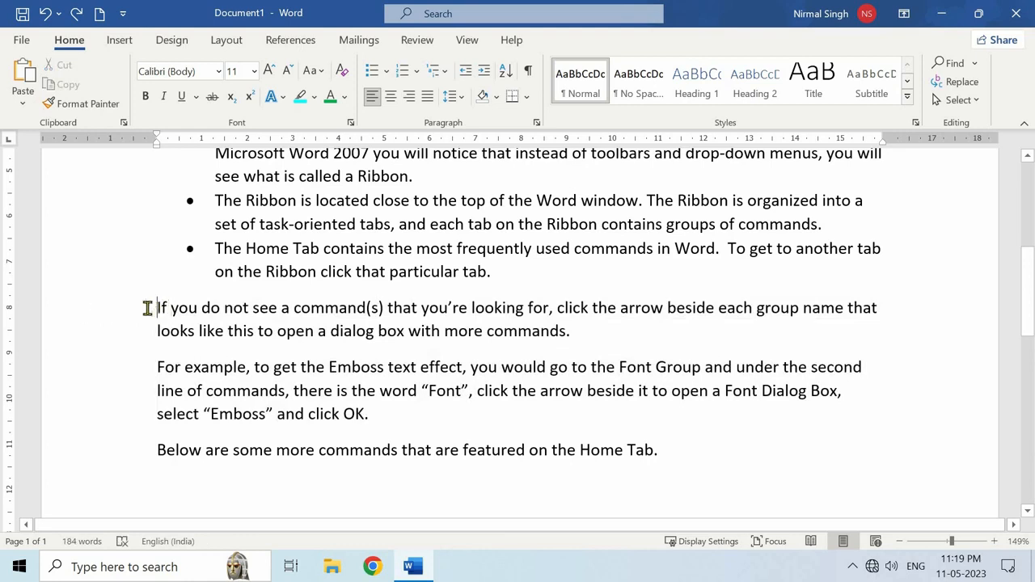
{"action": "left_click", "coordinate": [484, 73]}
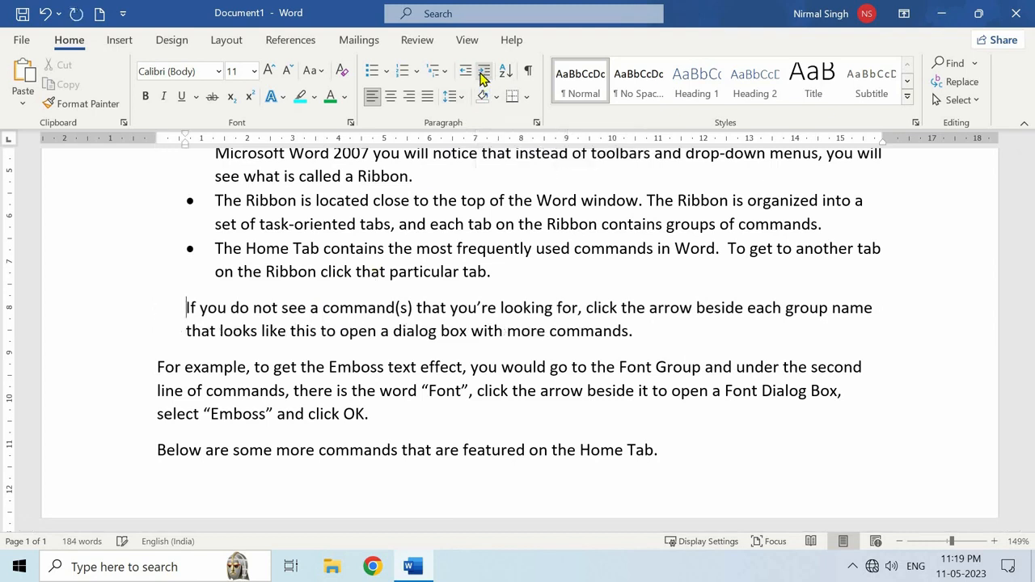
{"action": "left_click", "coordinate": [482, 73]}
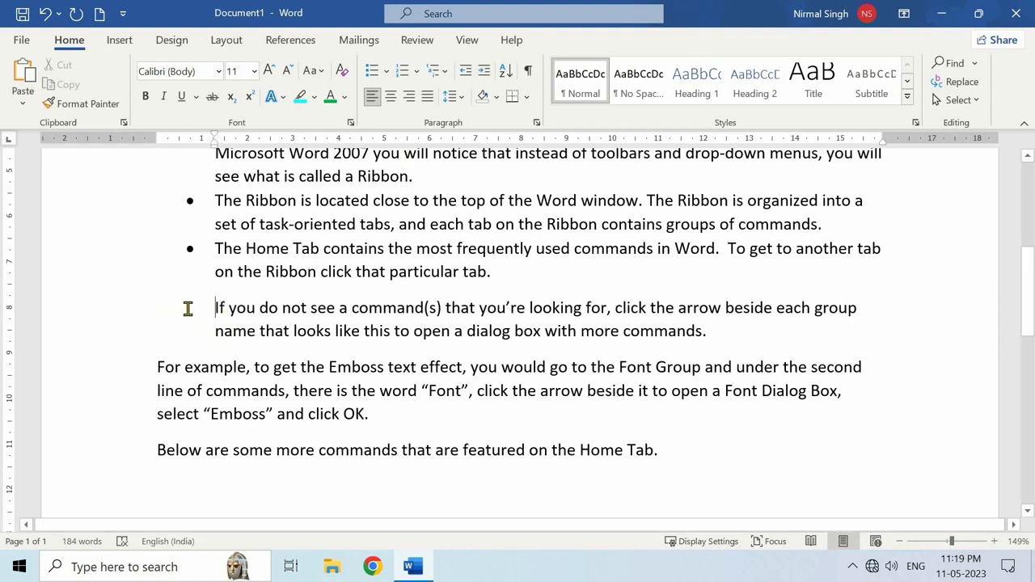
{"action": "left_click", "coordinate": [483, 73]}
{"action": "left_click", "coordinate": [484, 73]}
{"action": "left_click", "coordinate": [484, 73]}
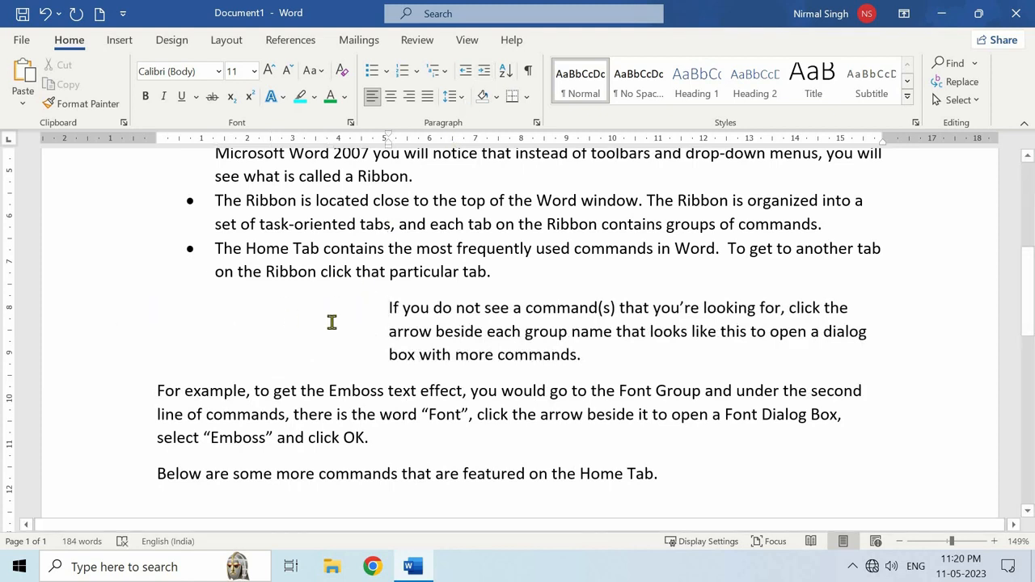
- Decrease the indent of the paragraph starting "If you do not see" all the way back to the page margin
{"action": "left_click", "coordinate": [378, 318]}
{"action": "left_click", "coordinate": [465, 73]}
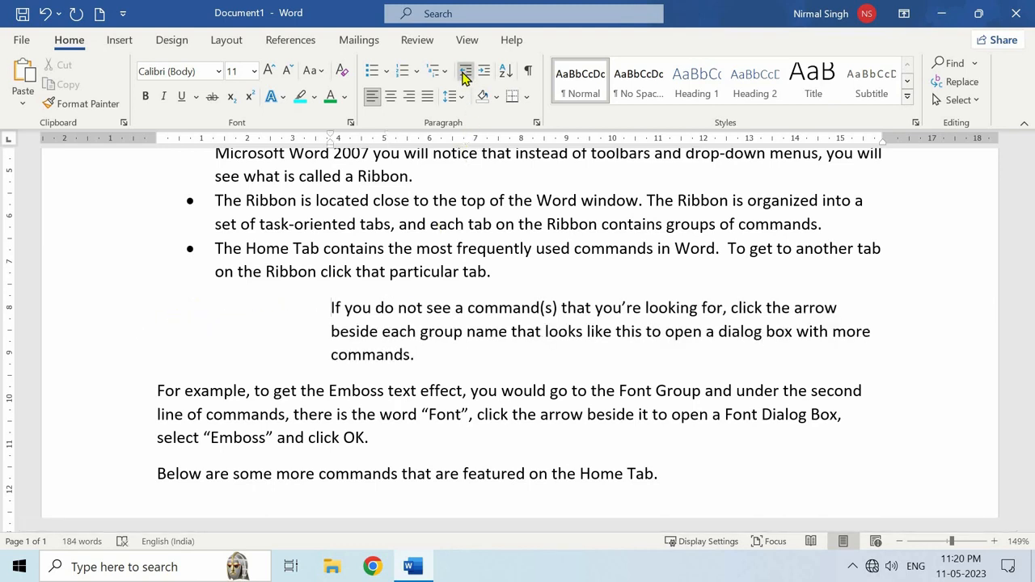
{"action": "left_click", "coordinate": [465, 73]}
{"action": "left_click", "coordinate": [465, 73]}
{"action": "left_click", "coordinate": [465, 73]}
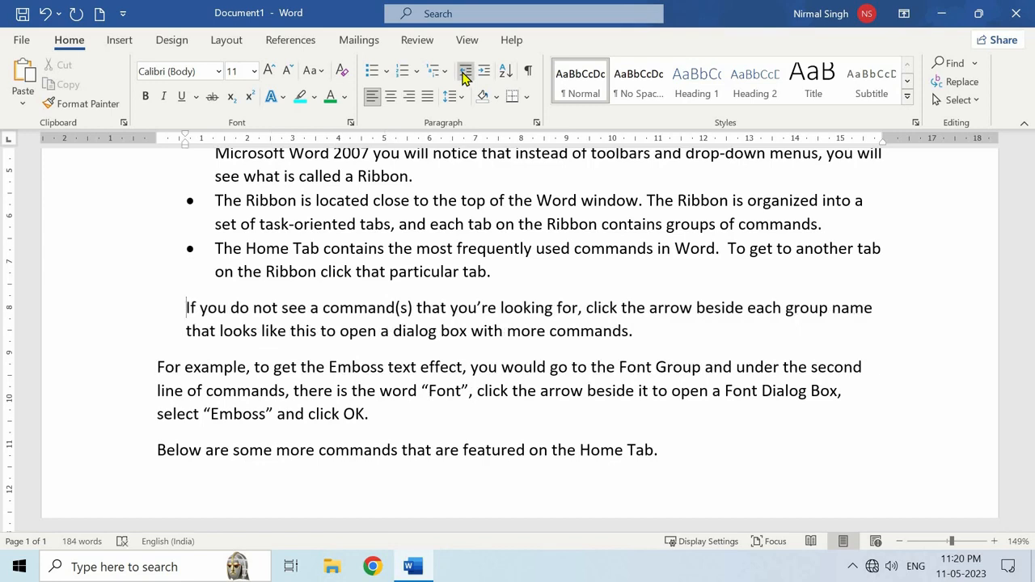
{"action": "left_click", "coordinate": [465, 73]}
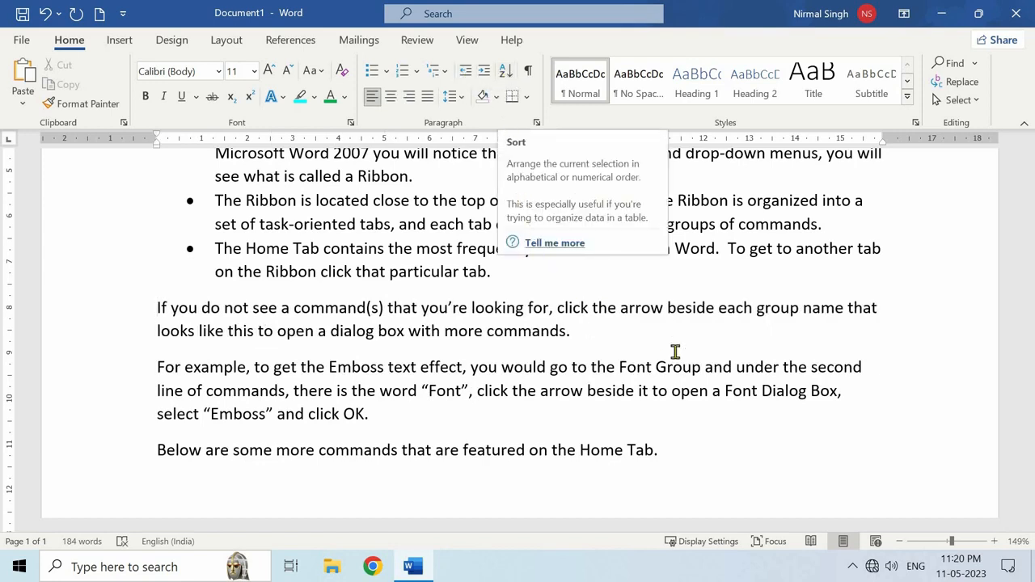
- Below the last paragraph, add these lines: Apple, Cherry, Mango, Banana, Kiwi, Lychee, Pineapple and Coconut, one per line
{"action": "scroll", "coordinate": [672, 344], "scroll_direction": "down", "scroll_amount": 3}
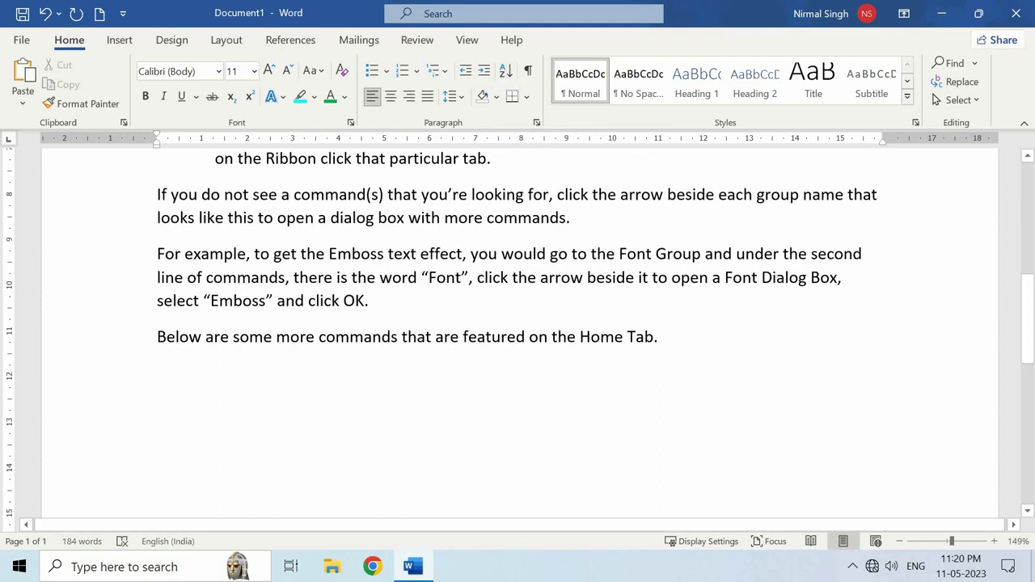
{"action": "left_click", "coordinate": [671, 340]}
{"action": "key", "text": "Return"}
{"action": "type", "text": "Apple Cherry Mango Banana Kiwi Lychee Pineapple Coconut"}
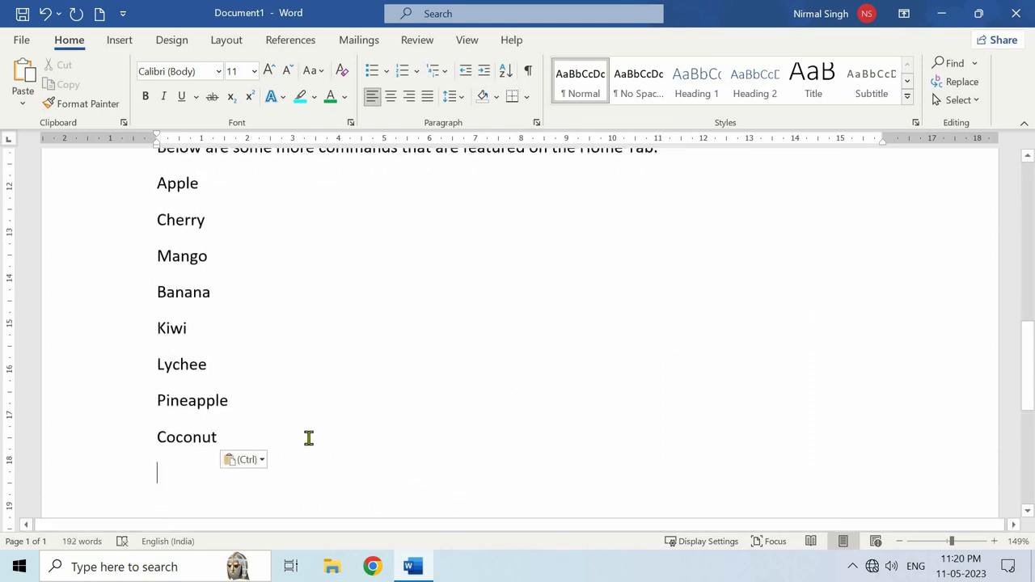
- Sort the eight fruit names by paragraphs as text in ascending order, with no header row
{"action": "scroll", "coordinate": [223, 340], "scroll_direction": "up", "scroll_amount": 1}
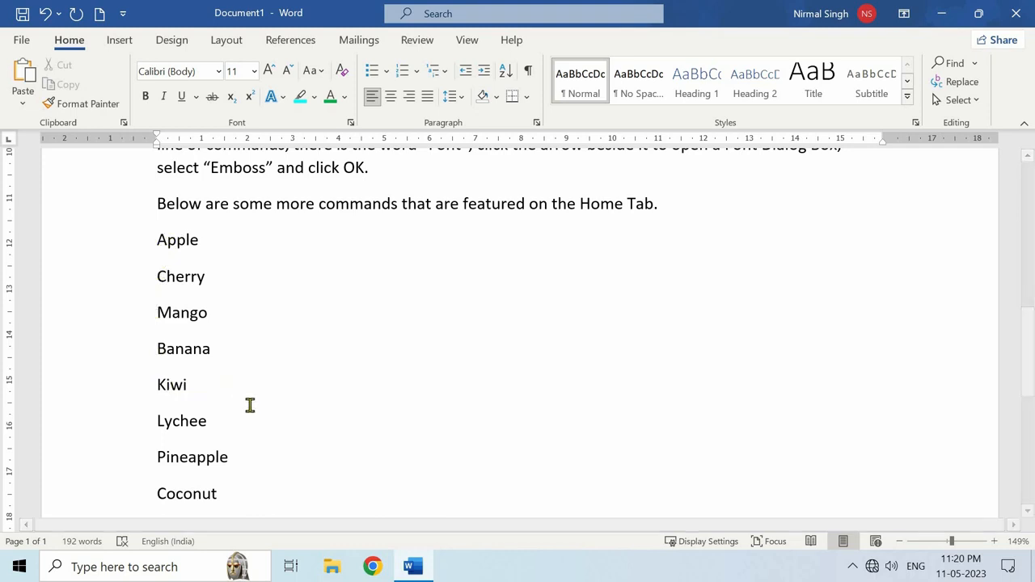
{"action": "left_click_drag", "start_coordinate": [166, 424], "coordinate": [157, 268]}
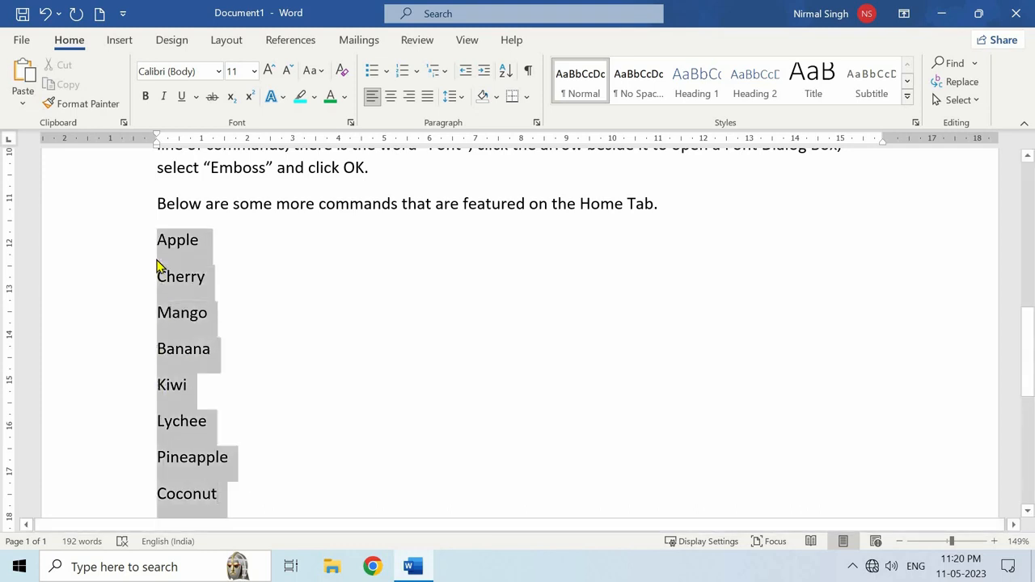
{"action": "left_click", "coordinate": [504, 70]}
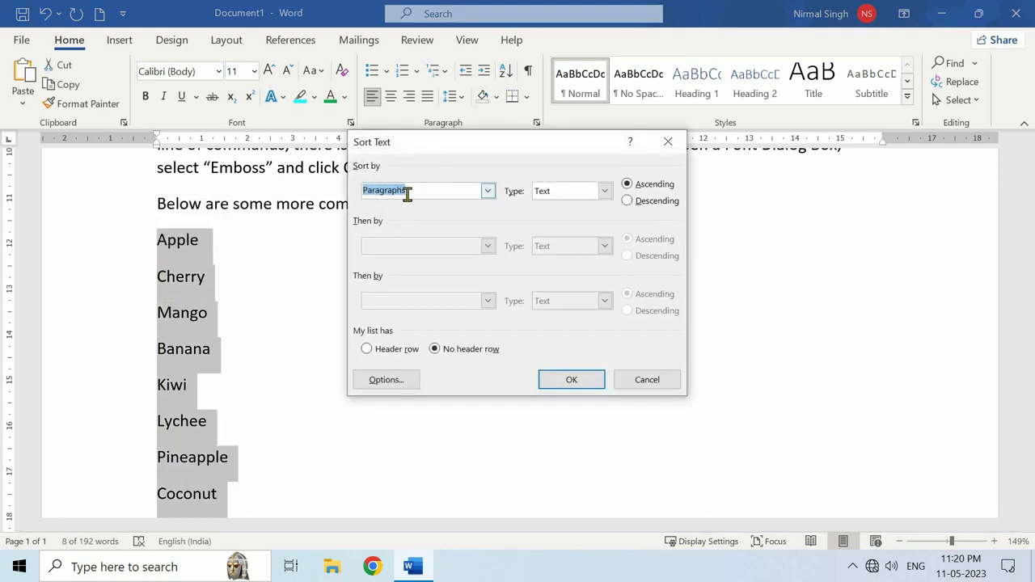
{"action": "left_click", "coordinate": [488, 191]}
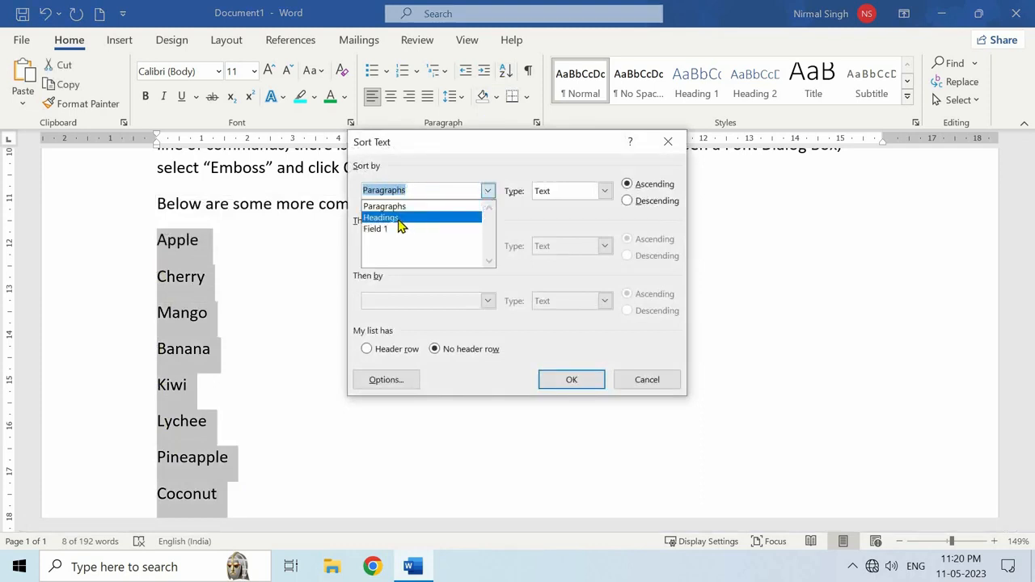
{"action": "left_click", "coordinate": [487, 194]}
{"action": "left_click", "coordinate": [605, 192]}
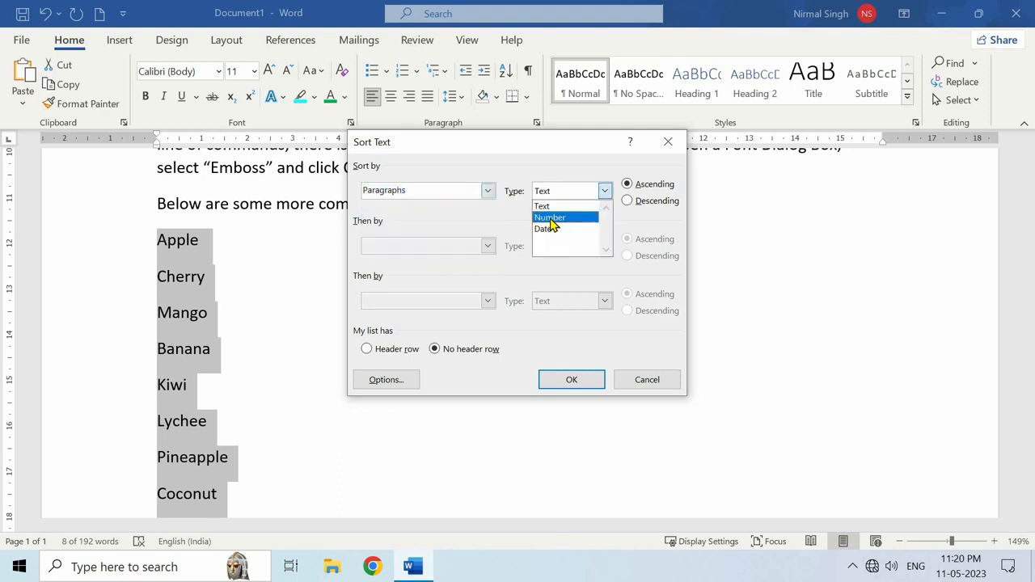
{"action": "left_click", "coordinate": [604, 194]}
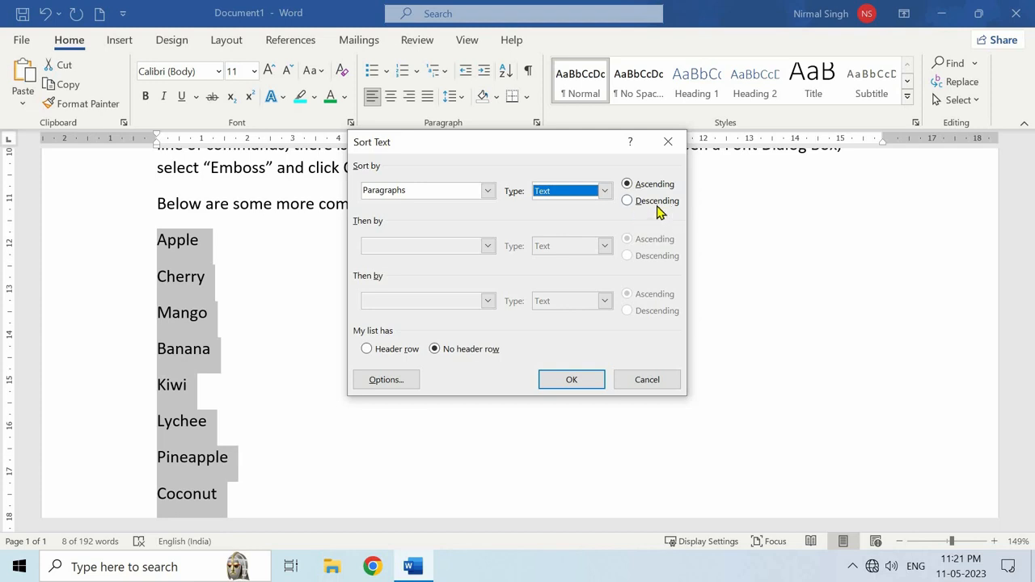
{"action": "left_click", "coordinate": [571, 380]}
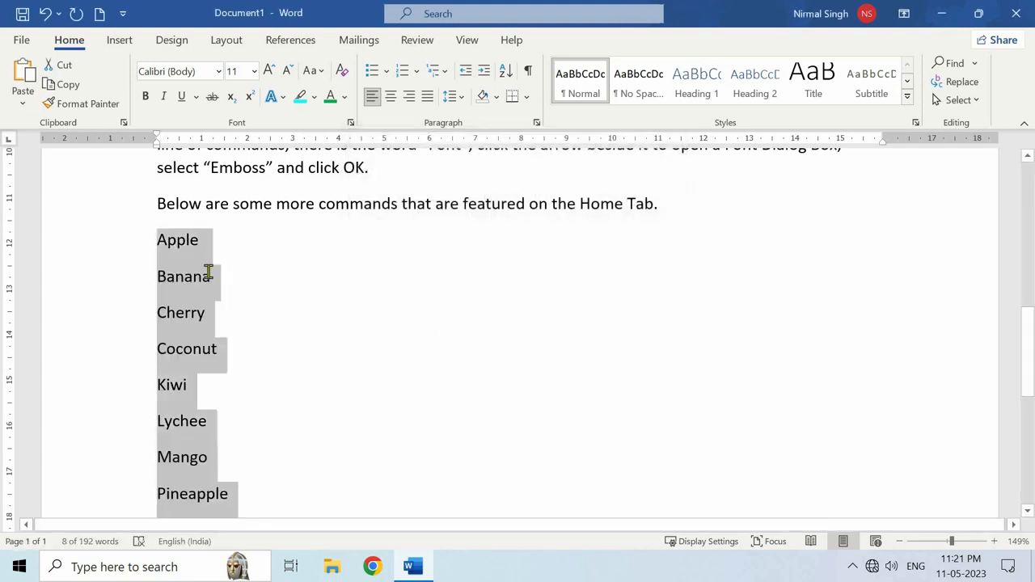
{"action": "left_click", "coordinate": [208, 313]}
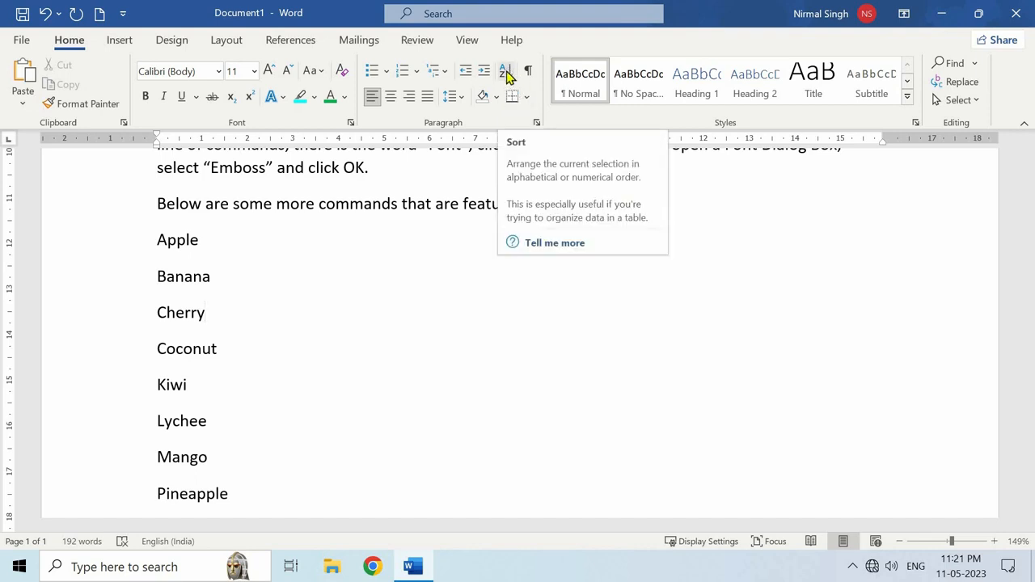
- Show the document's paragraph marks and hidden formatting symbols, and hide them again
{"action": "scroll", "coordinate": [418, 273], "scroll_direction": "up", "scroll_amount": 5}
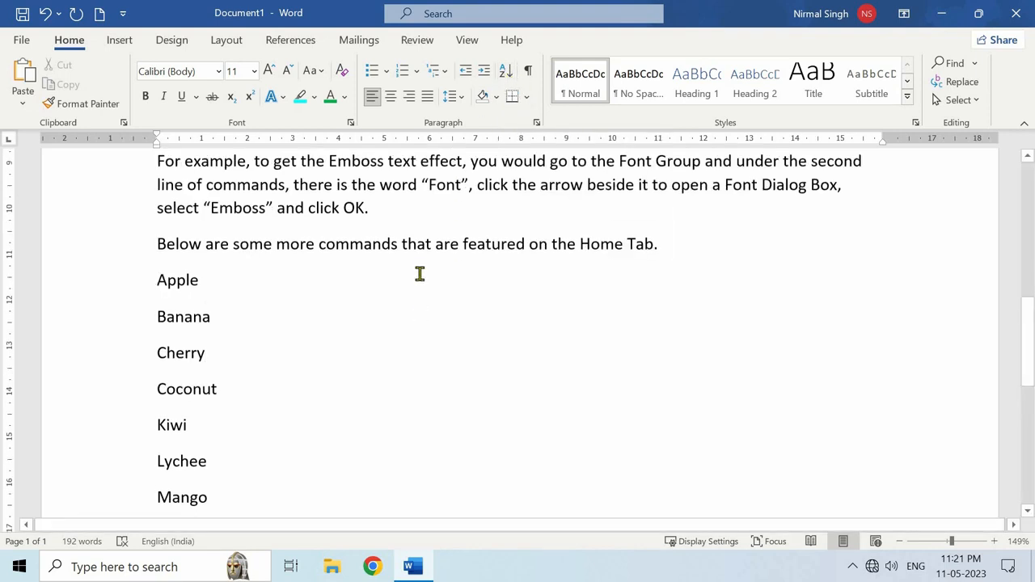
{"action": "left_click", "coordinate": [530, 72]}
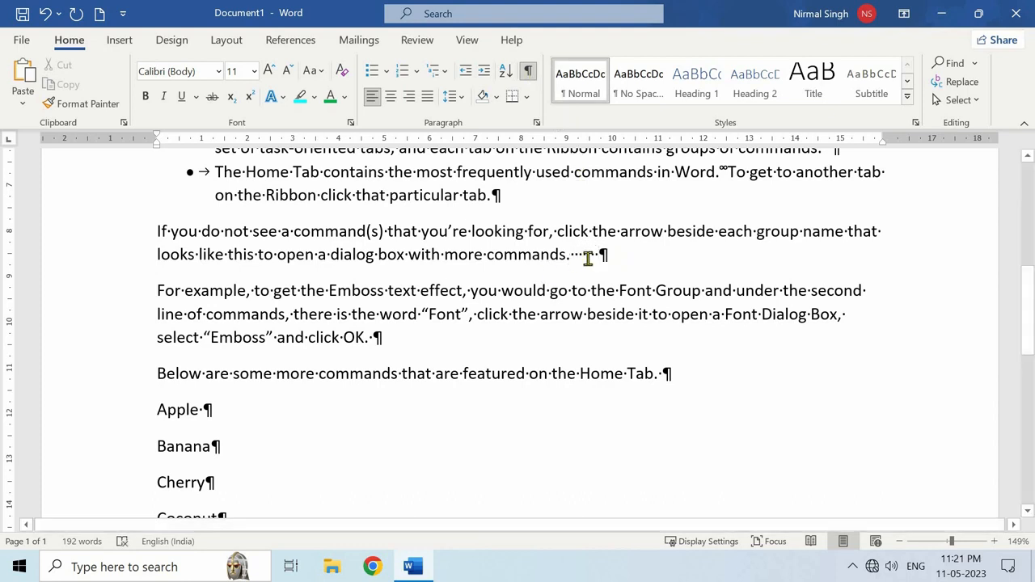
{"action": "left_click", "coordinate": [529, 73]}
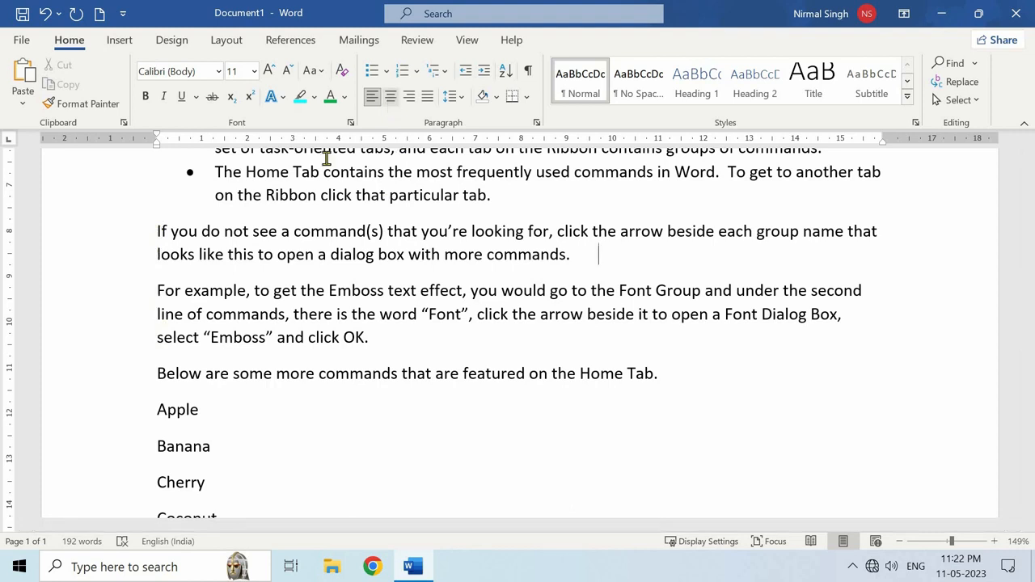
- Centre the paragraph starting "If you do not see a command(s)"
{"action": "left_click", "coordinate": [154, 230]}
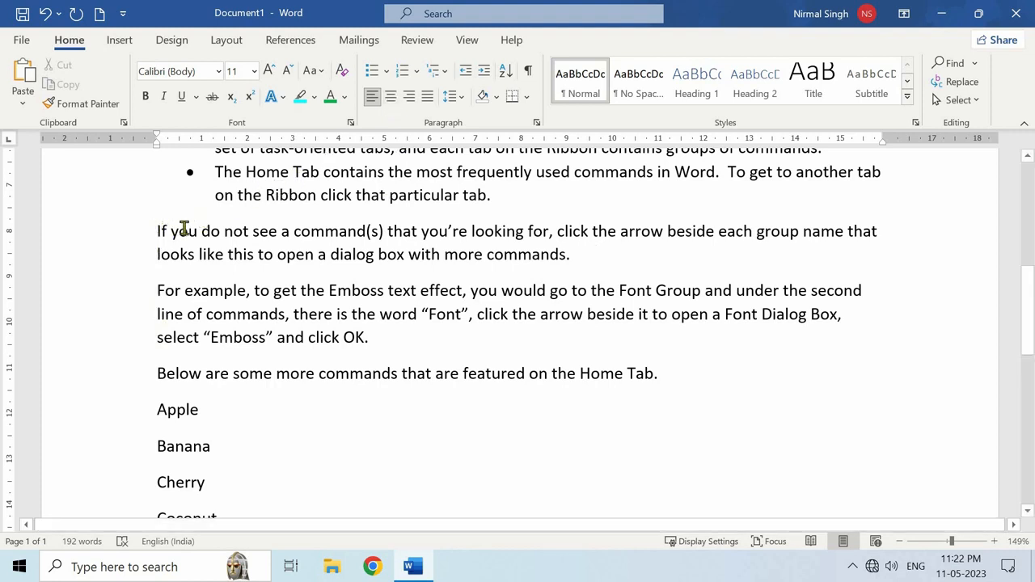
{"action": "left_click", "coordinate": [390, 97]}
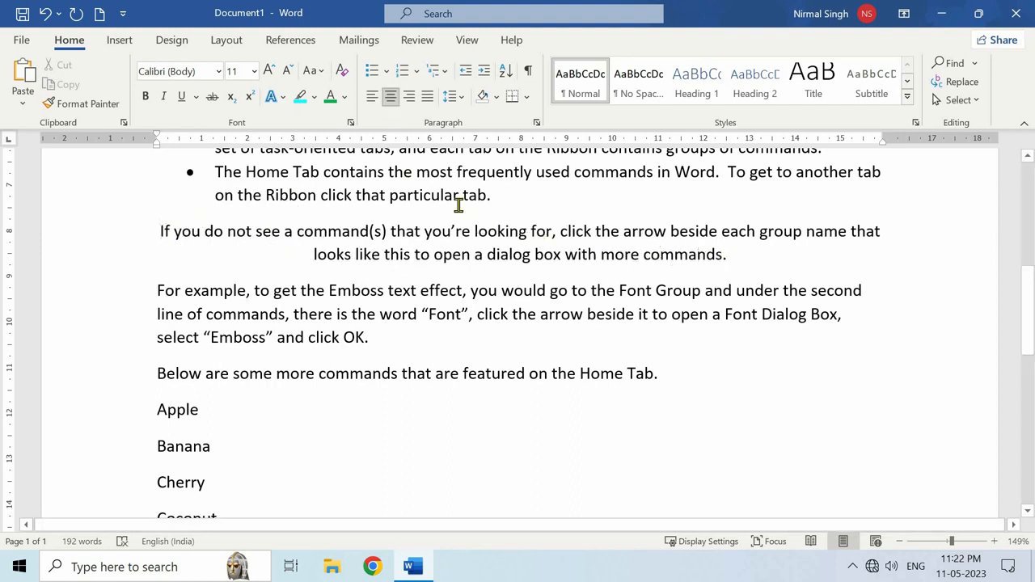
- Right-align the paragraph starting "If you do not see a command(s)", and change its alignment to justified
{"action": "left_click", "coordinate": [410, 98]}
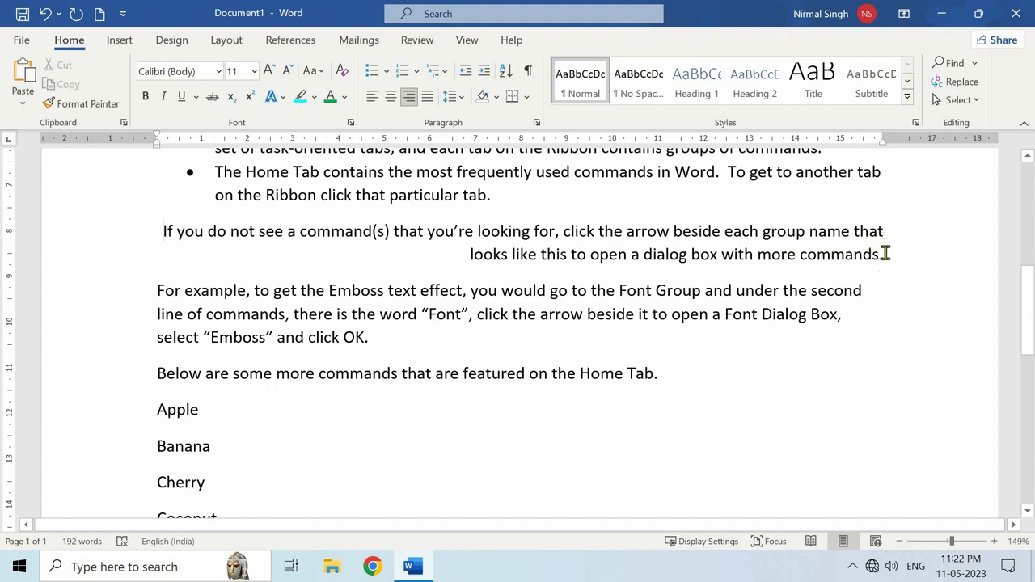
{"action": "left_click", "coordinate": [428, 101]}
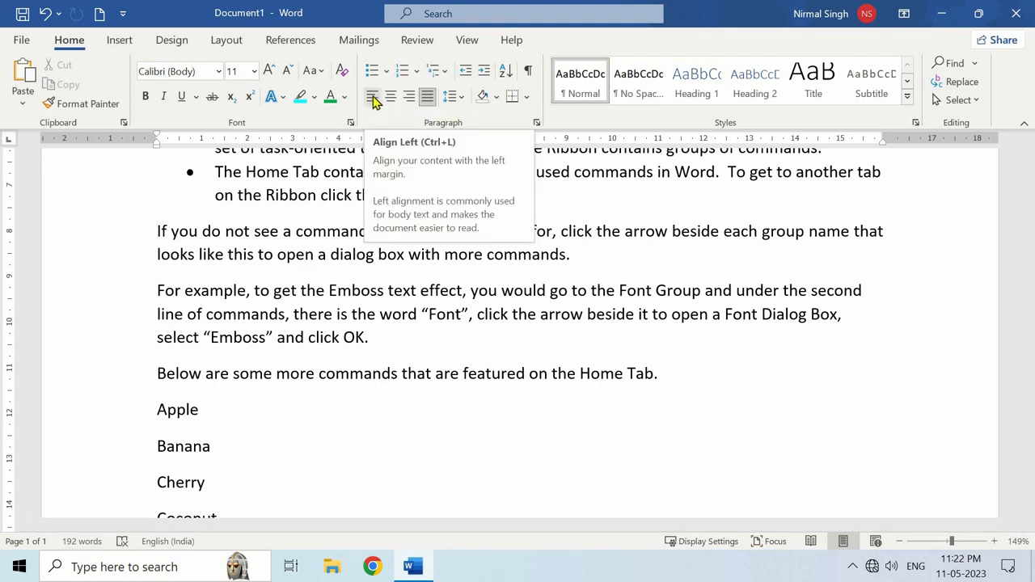
- Set the line spacing of the justified paragraph starting "If you do not see a command(s)" to 1.15
{"action": "left_click", "coordinate": [462, 99]}
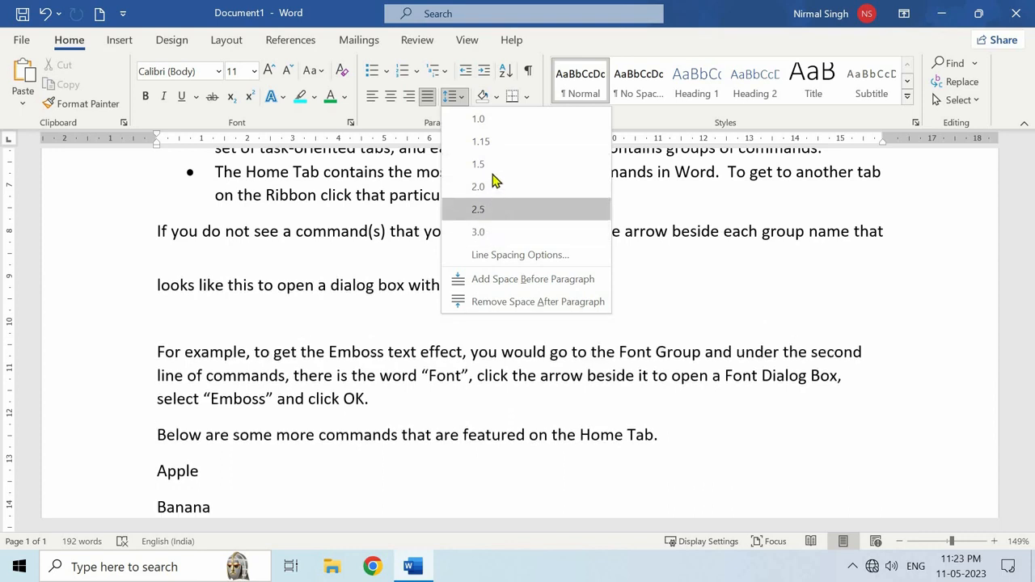
{"action": "left_click", "coordinate": [481, 142]}
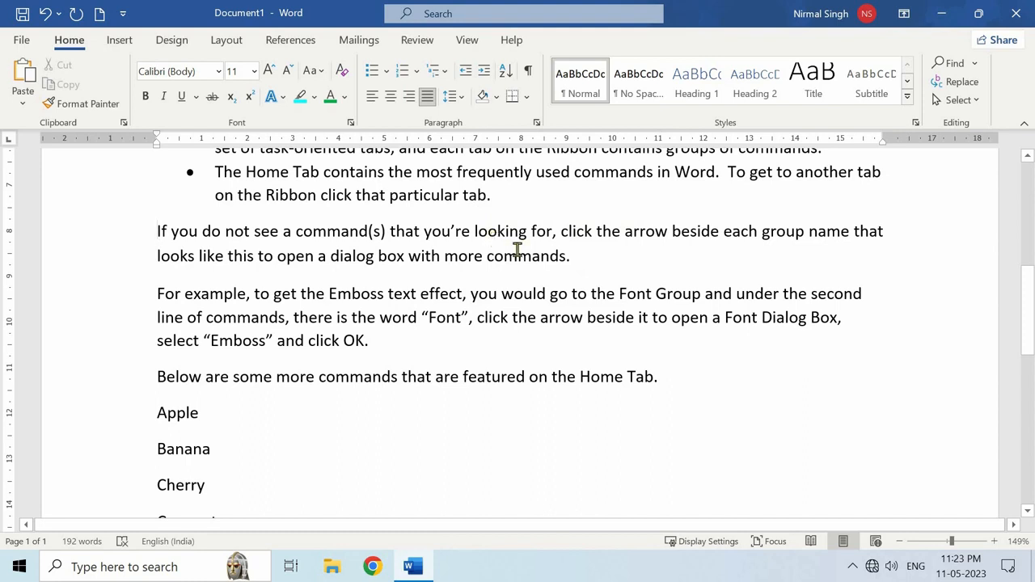
- Shade the paragraph starting "If you do not see a command(s)" in standard blue, and reset its shading to No Color
{"action": "left_click_drag", "start_coordinate": [583, 257], "coordinate": [186, 241]}
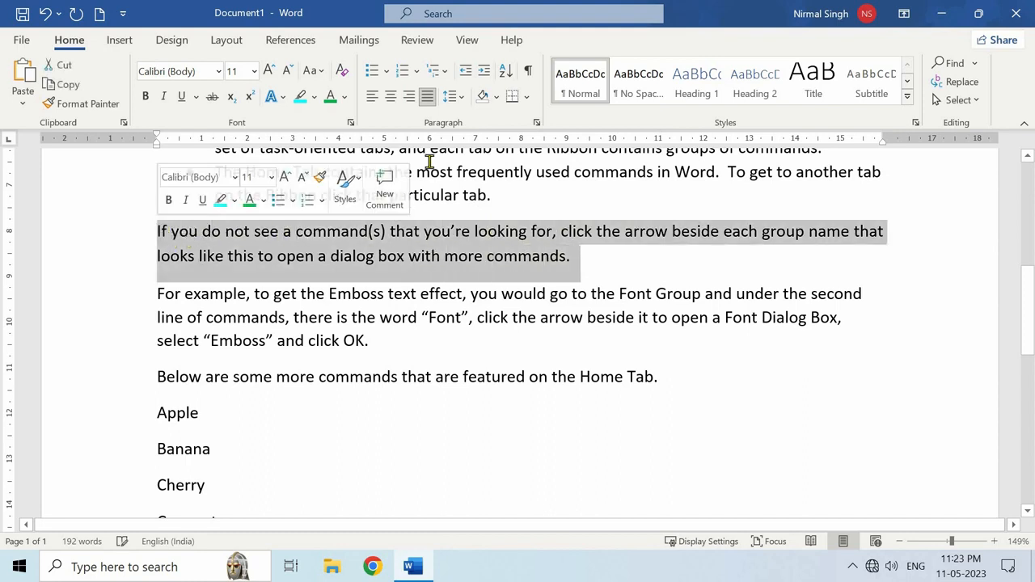
{"action": "left_click", "coordinate": [496, 96]}
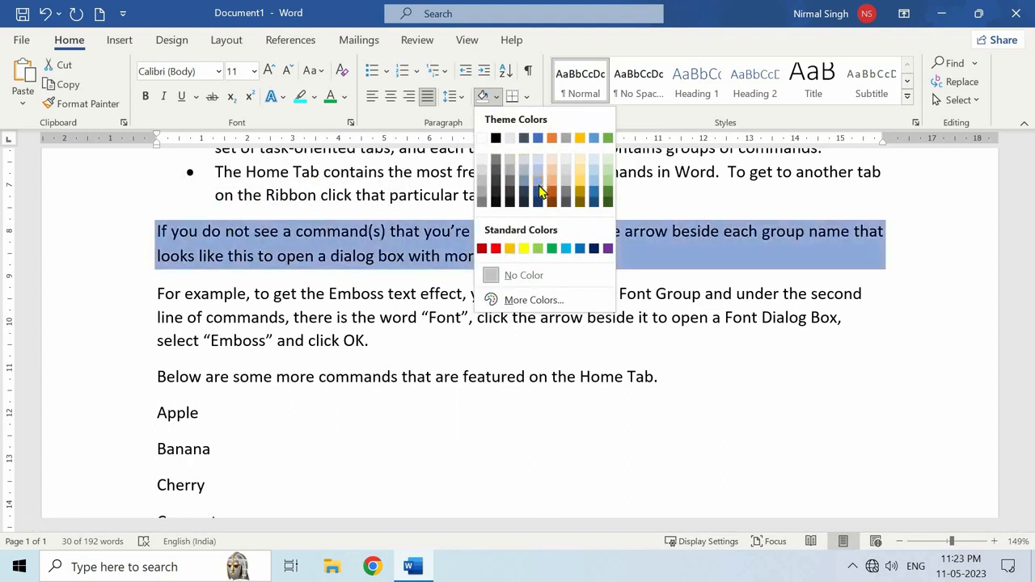
{"action": "left_click", "coordinate": [580, 248]}
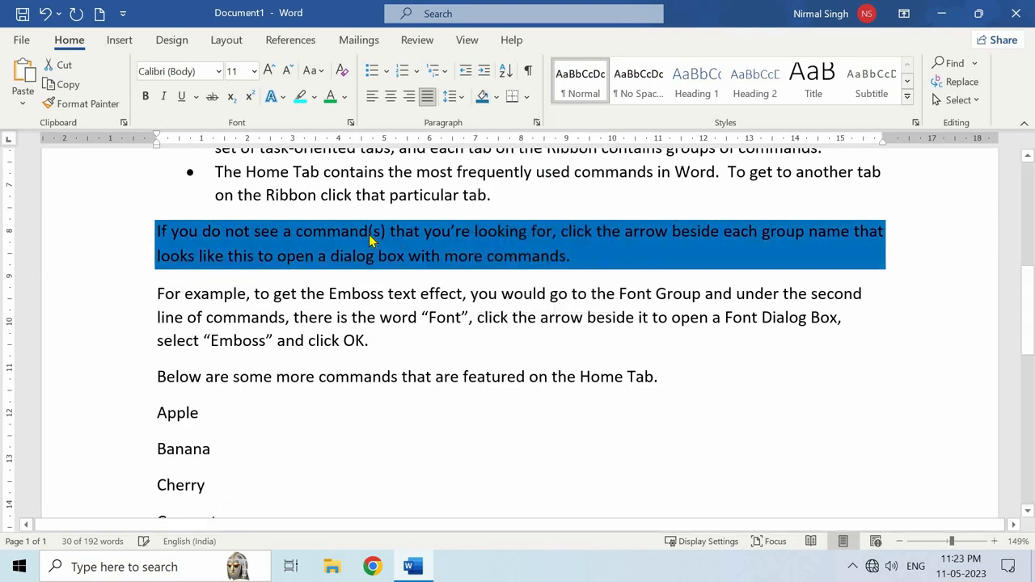
{"action": "left_click", "coordinate": [597, 258]}
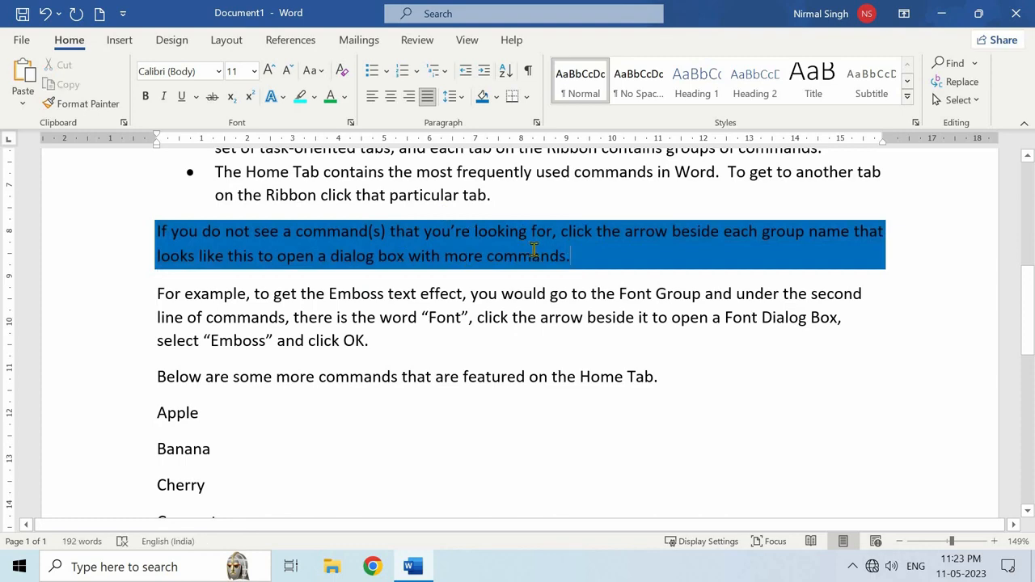
{"action": "left_click", "coordinate": [496, 97]}
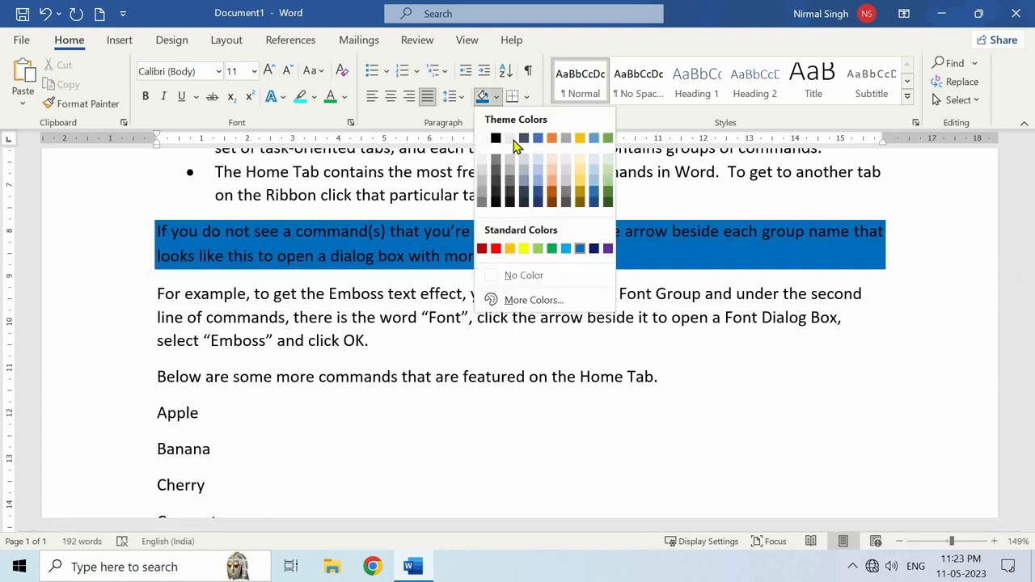
{"action": "left_click", "coordinate": [524, 275]}
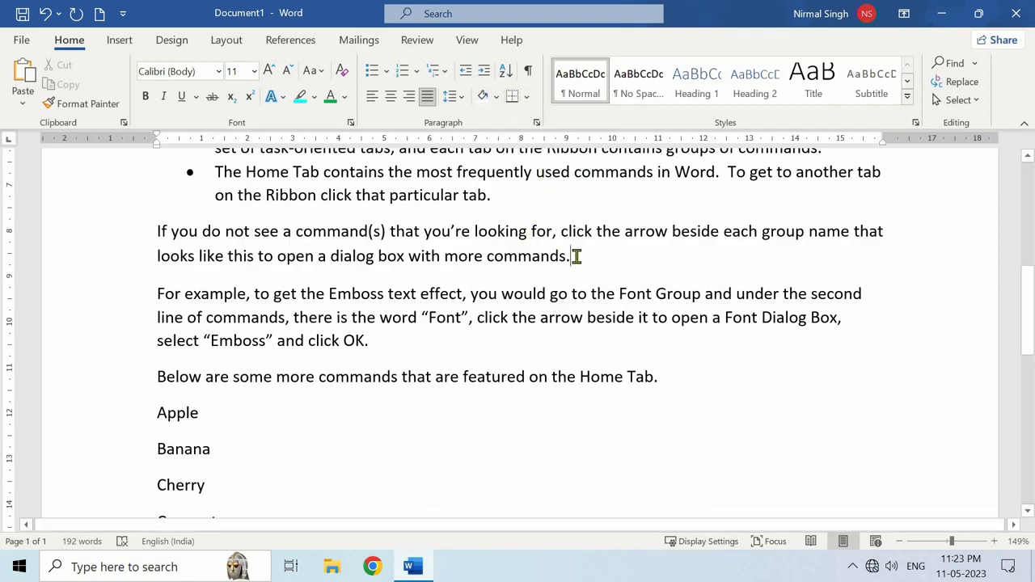
- Apply a border around the paragraph starting "If you do not see a command(s)"
{"action": "left_click_drag", "start_coordinate": [573, 257], "coordinate": [160, 227]}
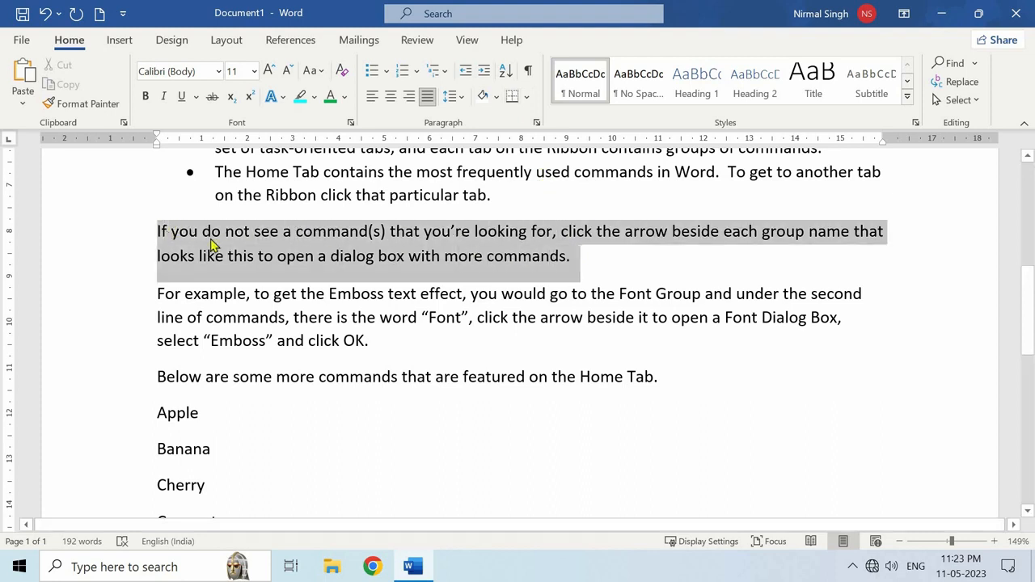
{"action": "left_click", "coordinate": [526, 97]}
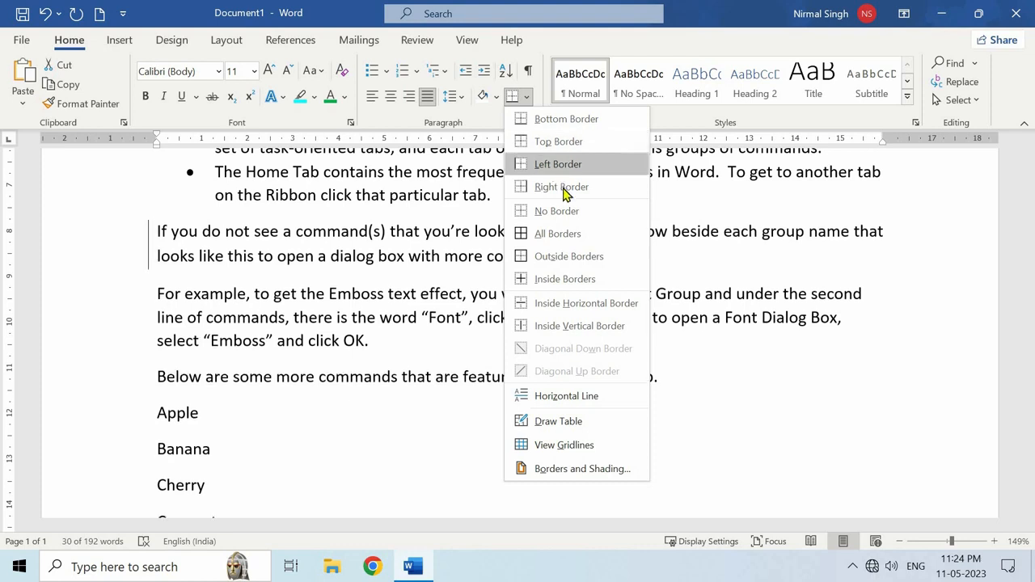
{"action": "left_click", "coordinate": [564, 247]}
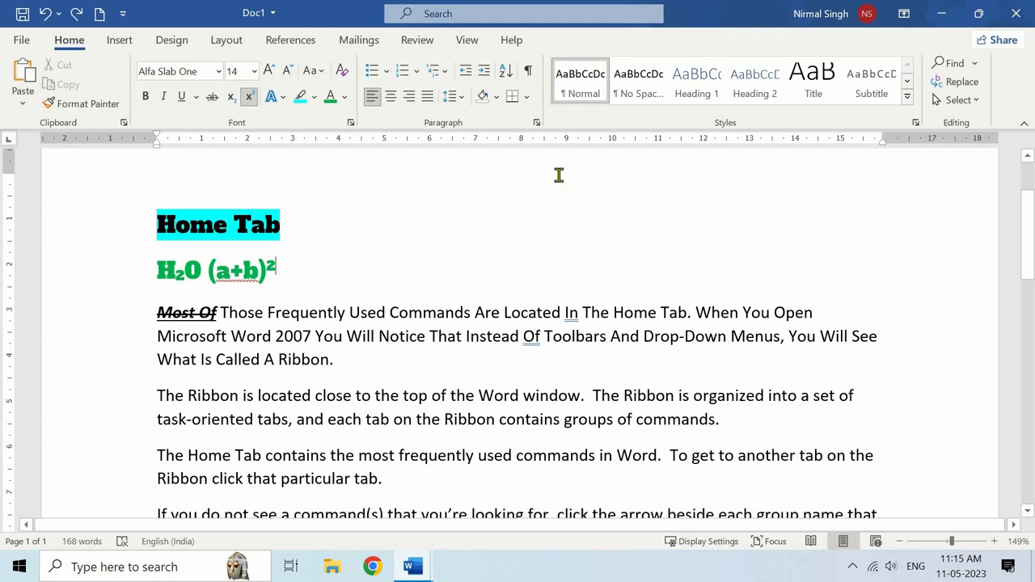
- Apply the Title style to the highlighted "Home Tab" heading in Doc1
{"action": "left_click_drag", "start_coordinate": [281, 226], "coordinate": [159, 227]}
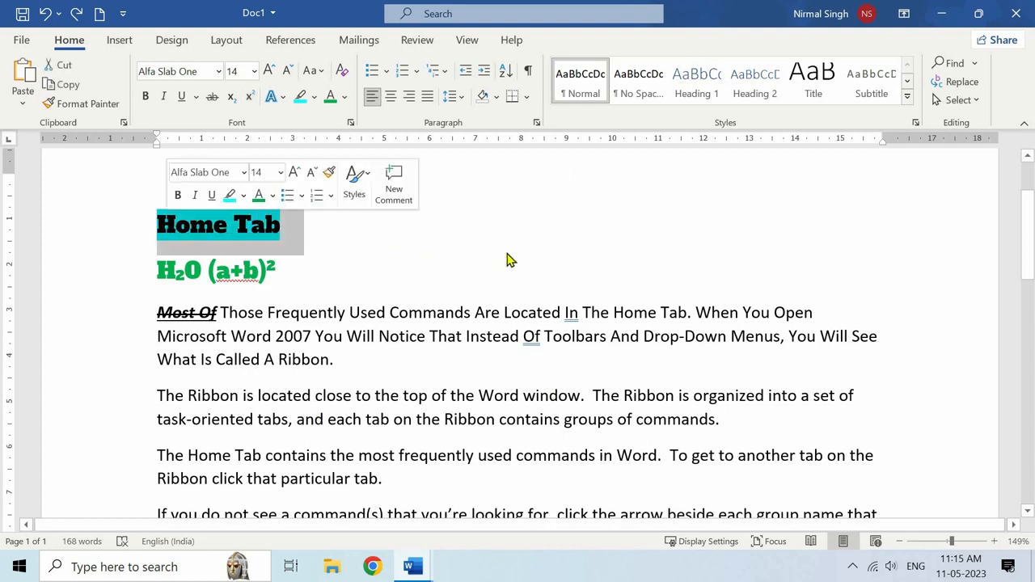
{"action": "left_click", "coordinate": [814, 81]}
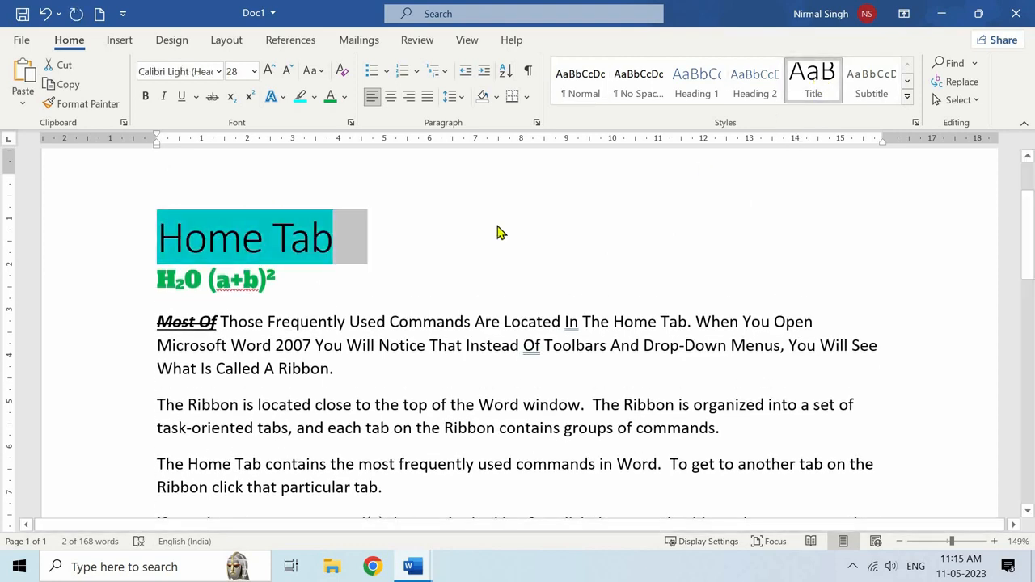
{"action": "left_click", "coordinate": [497, 231]}
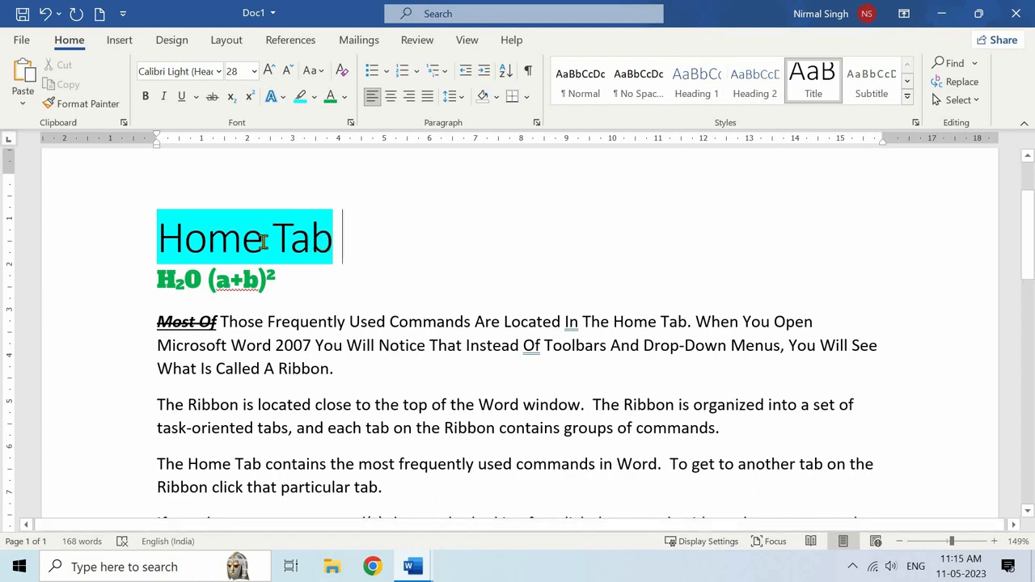
- Apply the Heading 1 style to the "Home Tab" line and show the full collection of styles
{"action": "left_click_drag", "start_coordinate": [343, 240], "coordinate": [161, 231]}
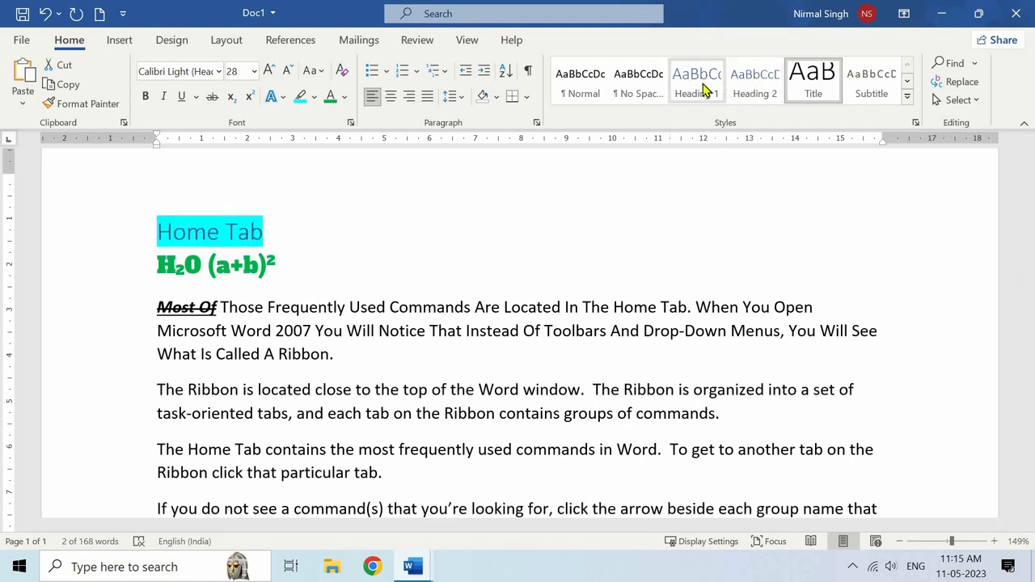
{"action": "left_click", "coordinate": [703, 91]}
{"action": "left_click", "coordinate": [394, 233]}
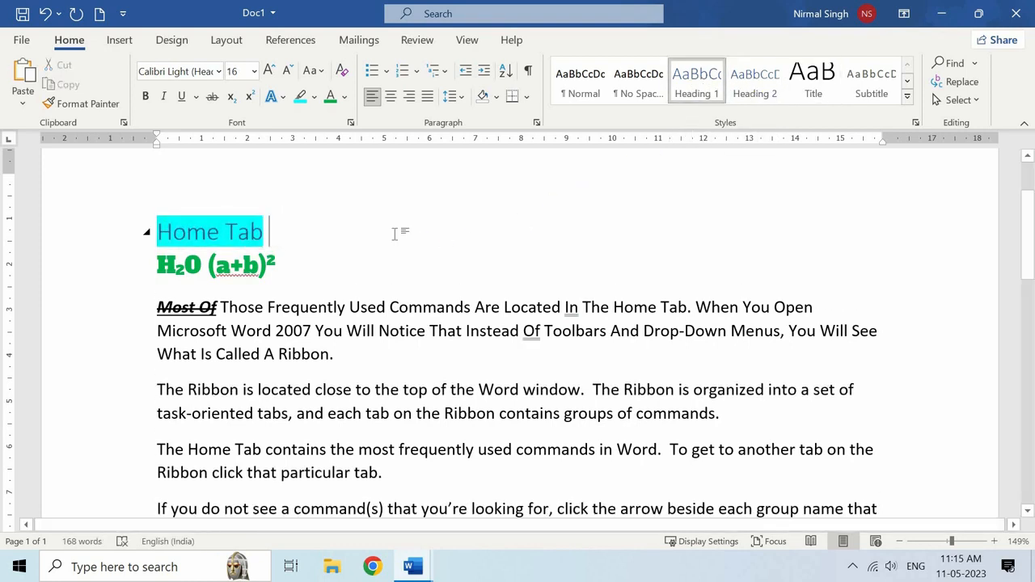
{"action": "left_click", "coordinate": [908, 99]}
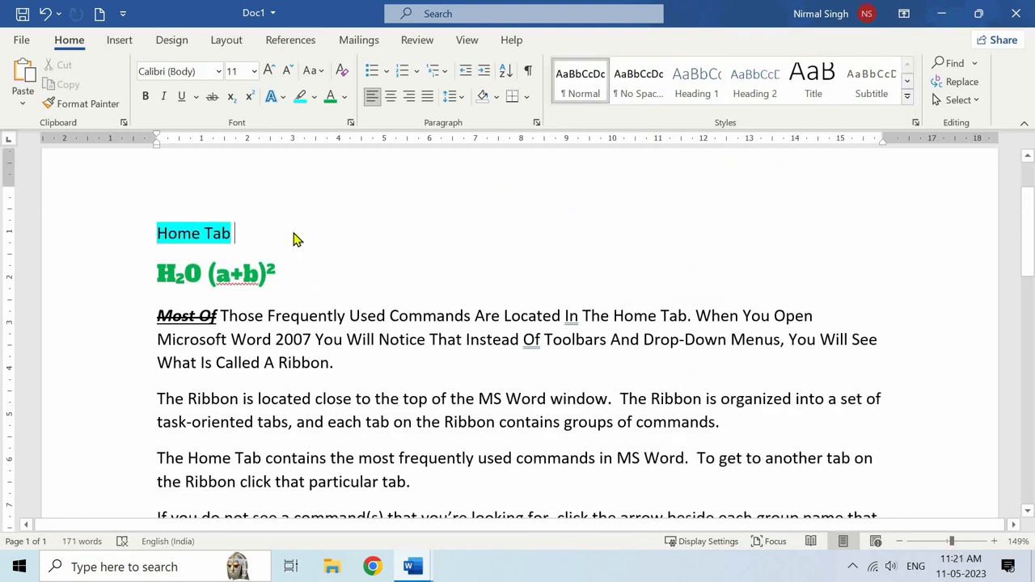
- Search the document for "Word", and change the search to "MS Word"
{"action": "left_click", "coordinate": [955, 64]}
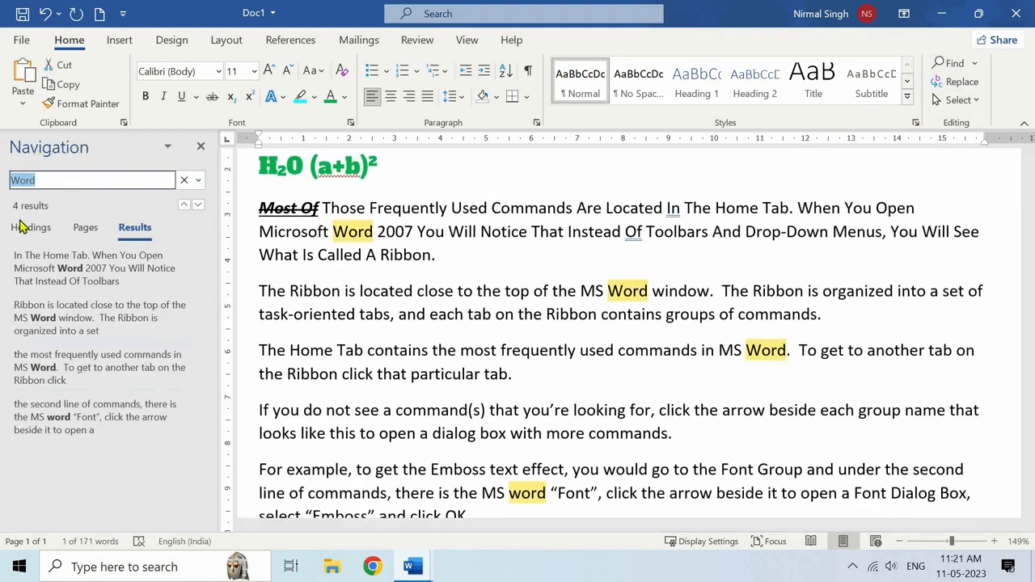
{"action": "left_click", "coordinate": [185, 179]}
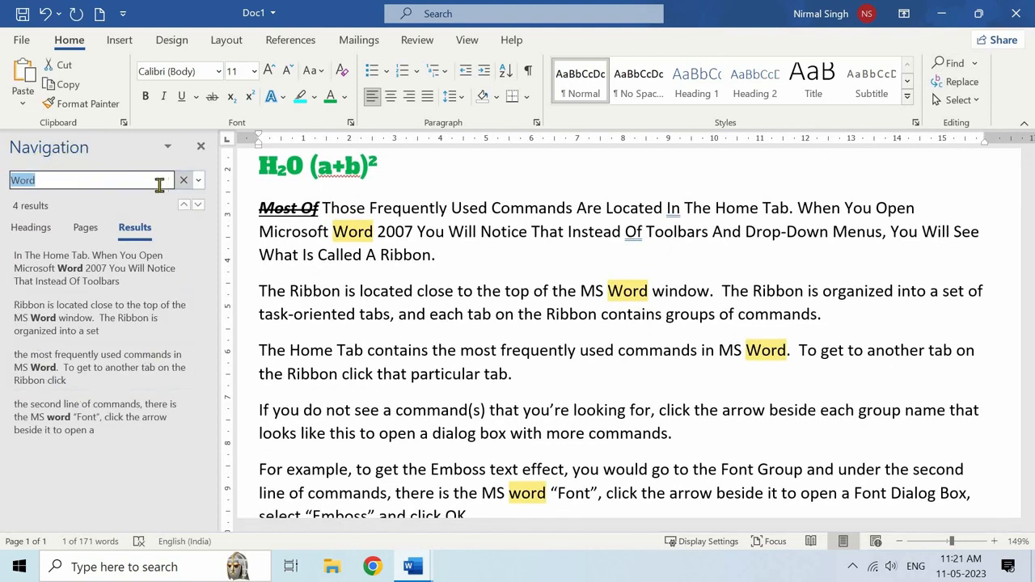
{"action": "left_click", "coordinate": [48, 182]}
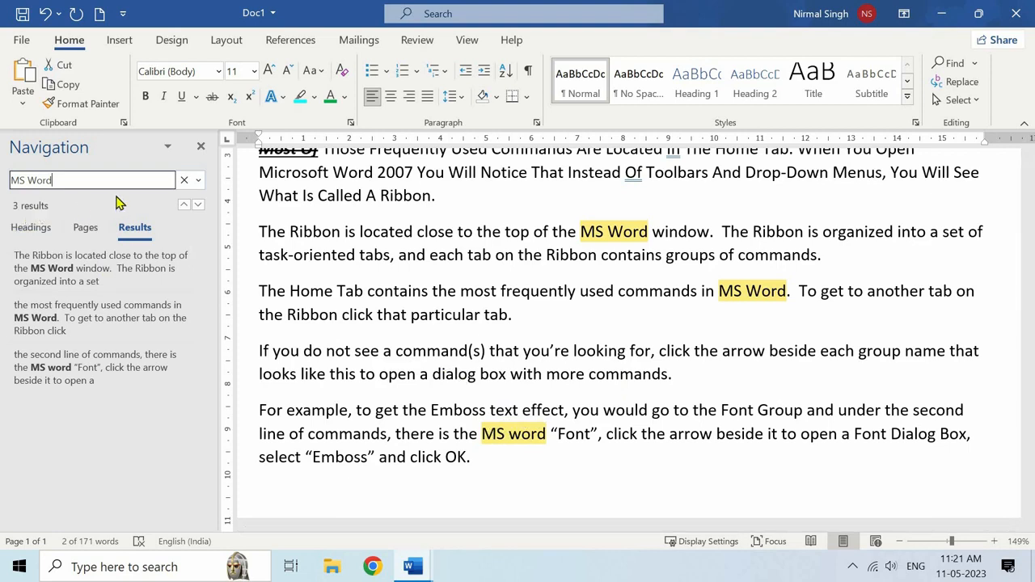
- Find the first "MS Word" in the document and replace it with "Microsoft Word"
{"action": "left_click", "coordinate": [966, 88]}
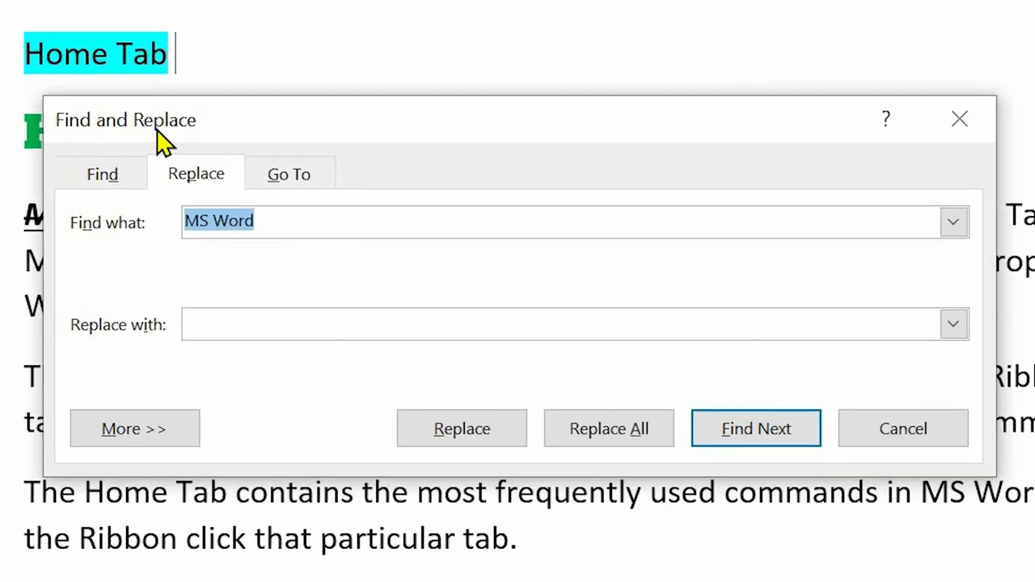
{"action": "left_click", "coordinate": [302, 229]}
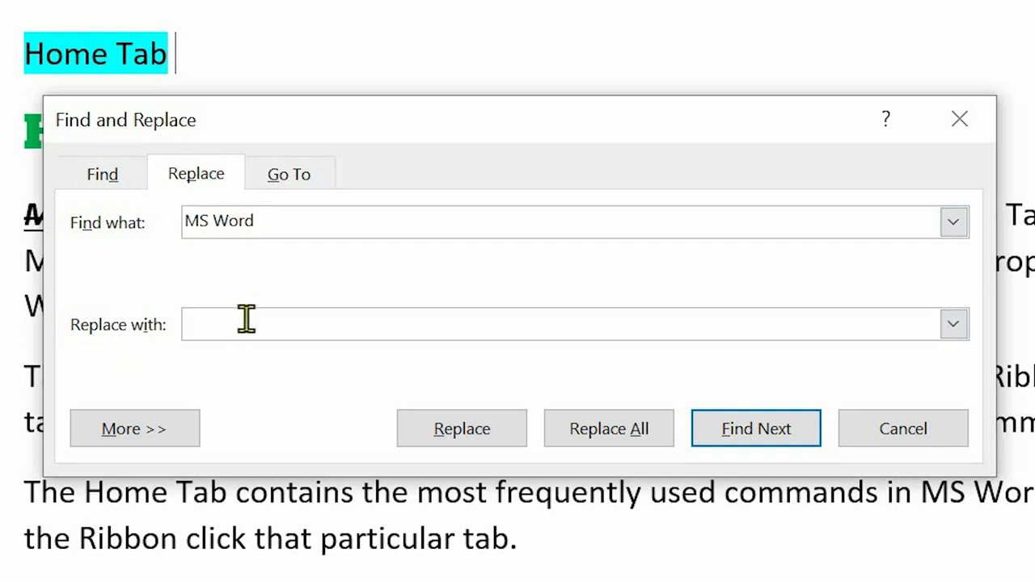
{"action": "type", "text": "Microsoft Word"}
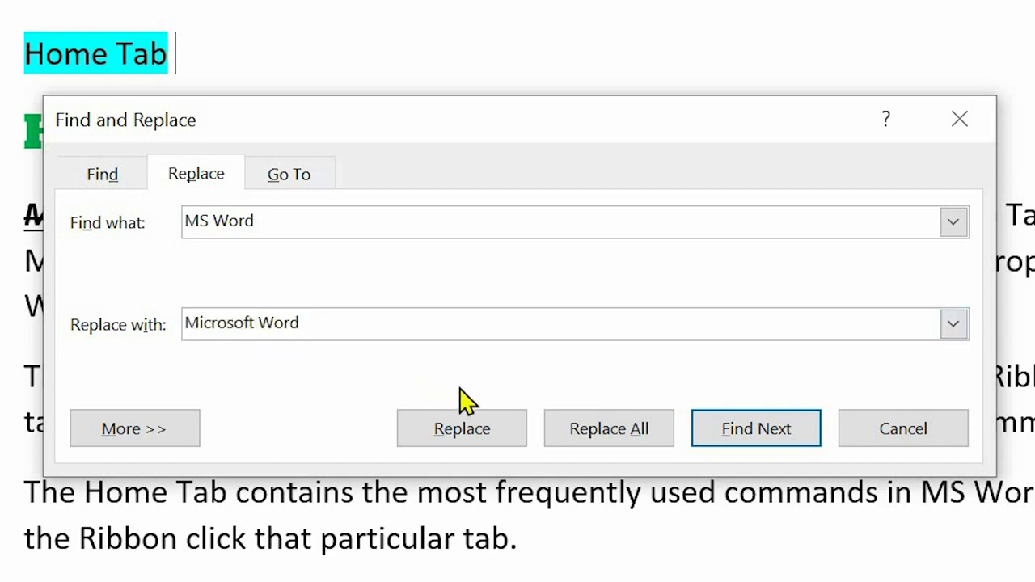
{"action": "left_click", "coordinate": [753, 430]}
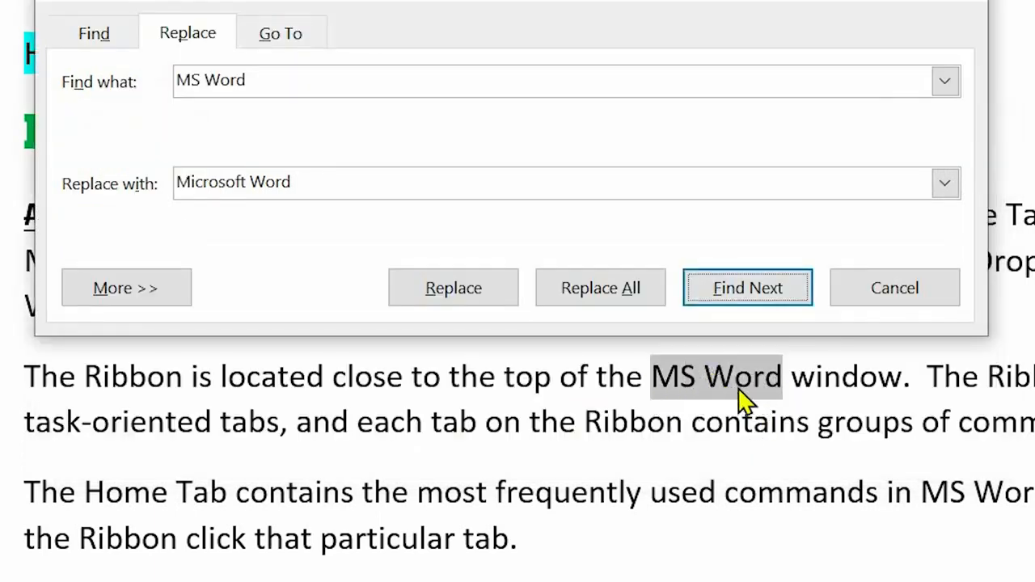
{"action": "left_click", "coordinate": [457, 288]}
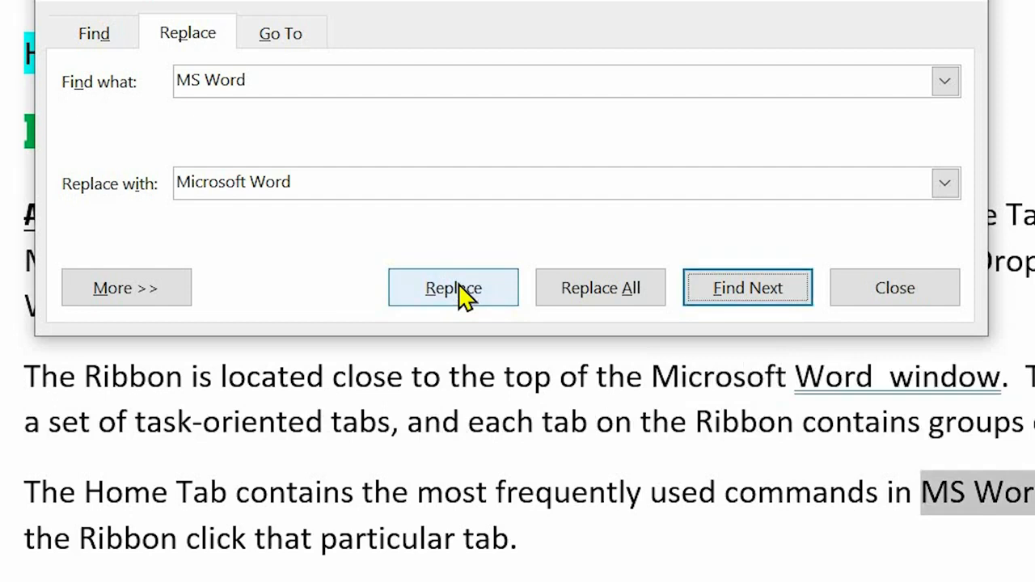
- Replace all remaining occurrences of "MS Word" with "Microsoft Word", and close the replace dialog and the search pane
{"action": "left_click", "coordinate": [612, 300]}
{"action": "left_click", "coordinate": [555, 350]}
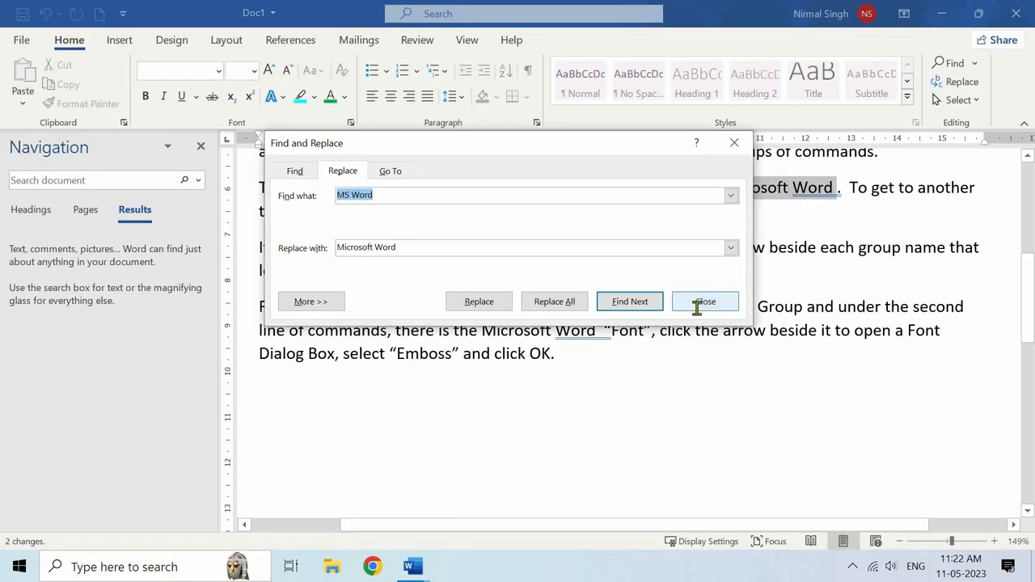
{"action": "left_click", "coordinate": [850, 298]}
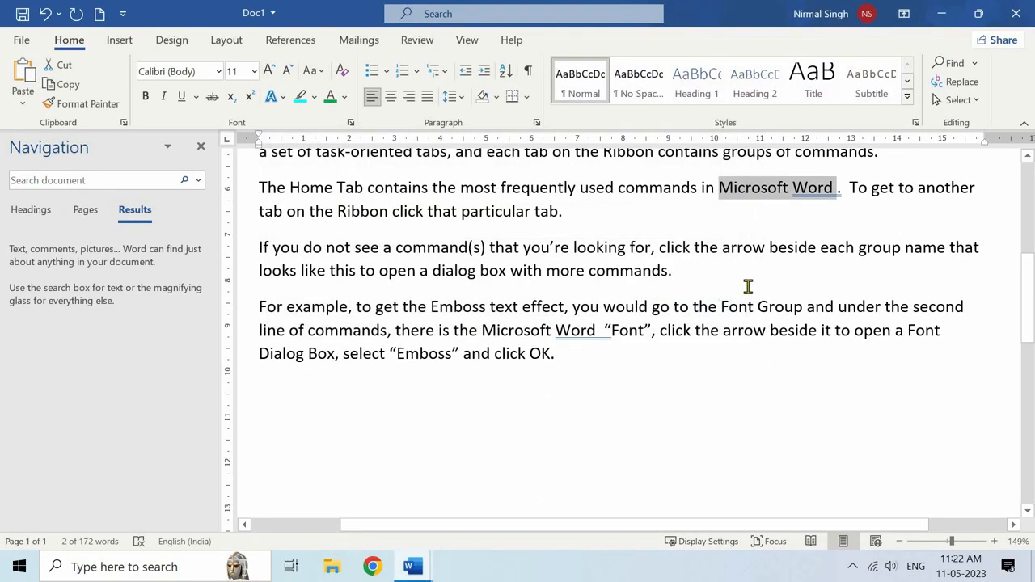
{"action": "scroll", "coordinate": [805, 249], "scroll_direction": "up", "scroll_amount": 1}
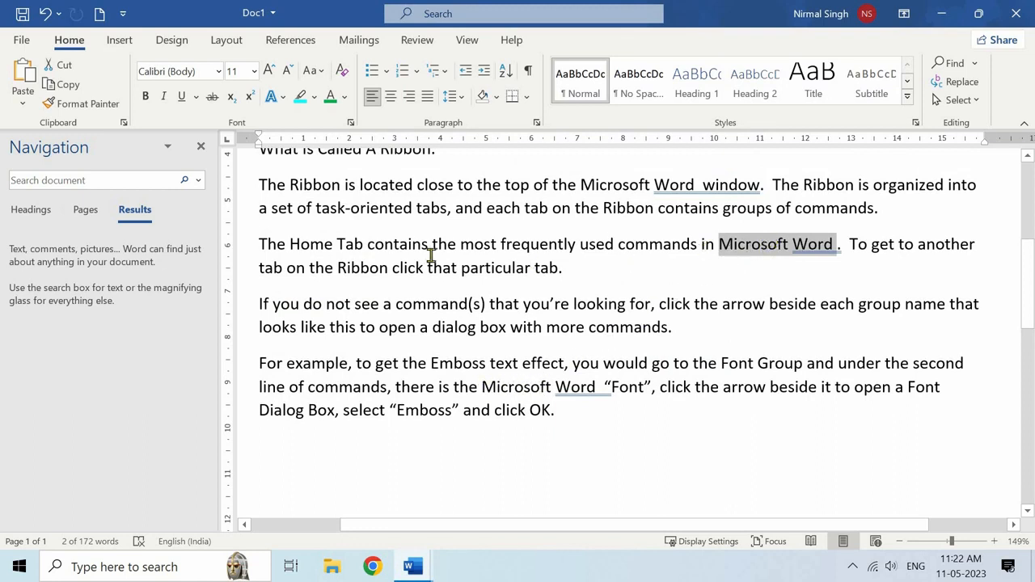
{"action": "left_click", "coordinate": [201, 146]}
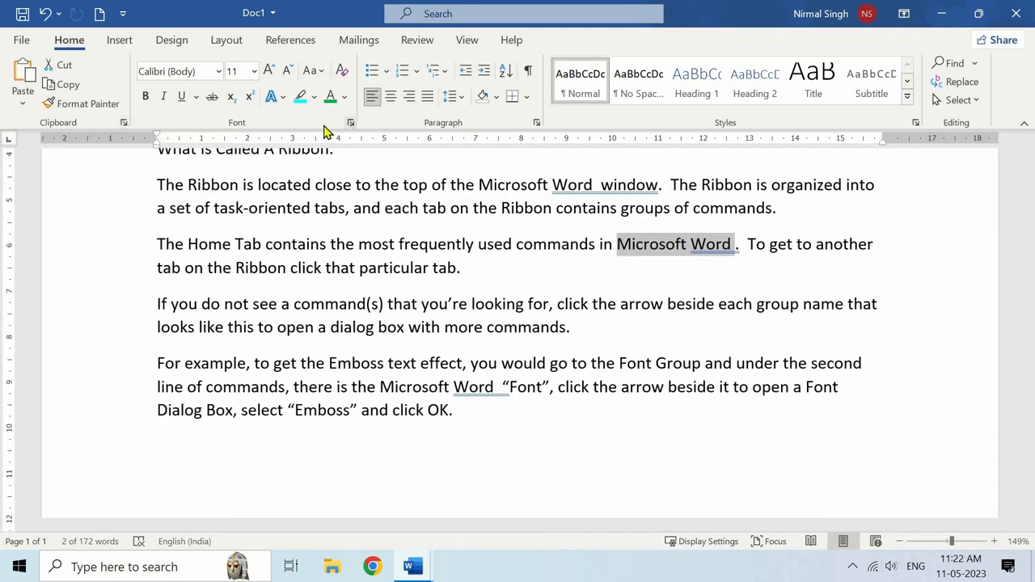
- Show the collected clipboard items, and view the detailed Font and Paragraph settings without changing them
{"action": "left_click", "coordinate": [124, 123]}
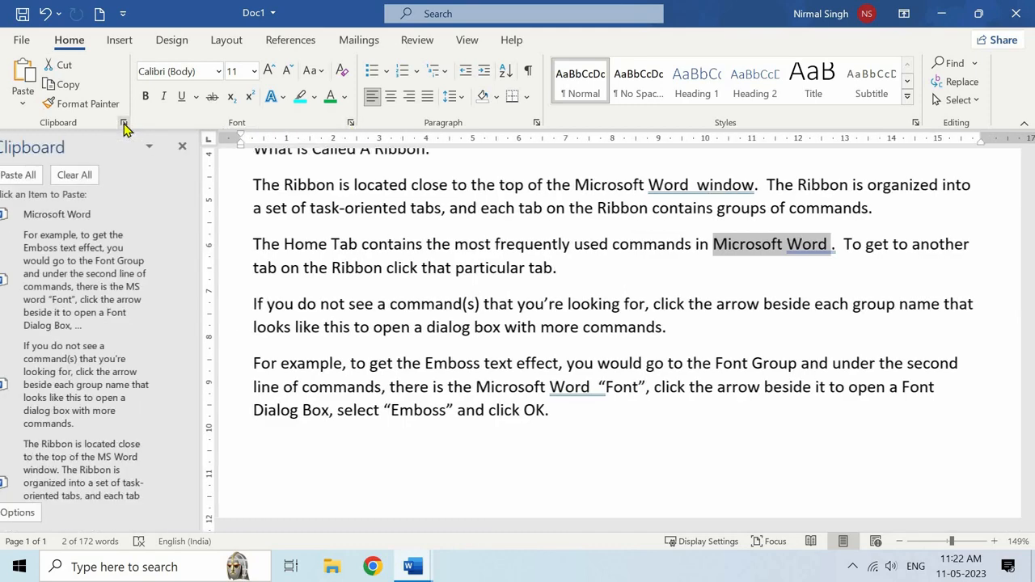
{"action": "left_click", "coordinate": [351, 123]}
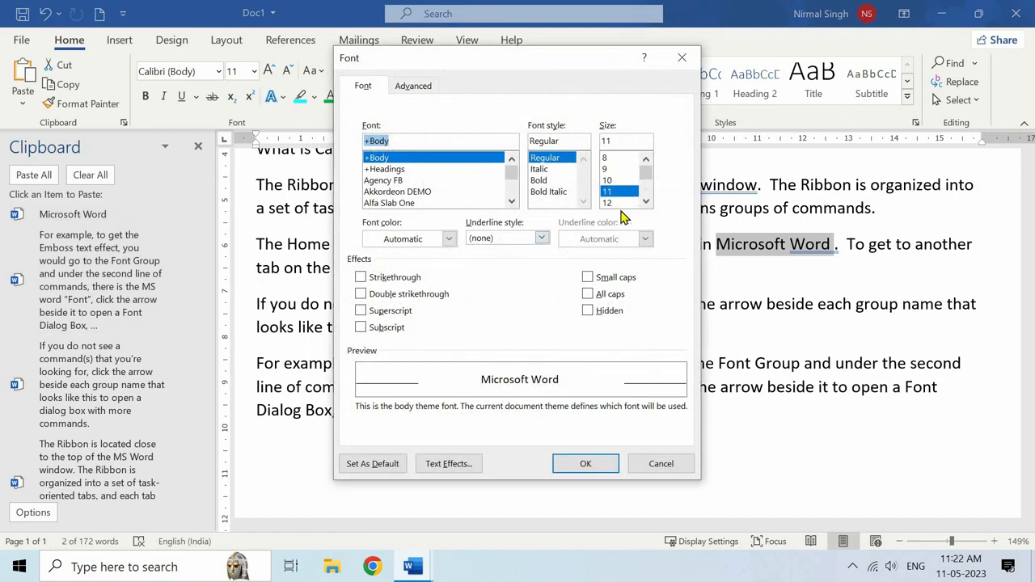
{"action": "left_click", "coordinate": [660, 463]}
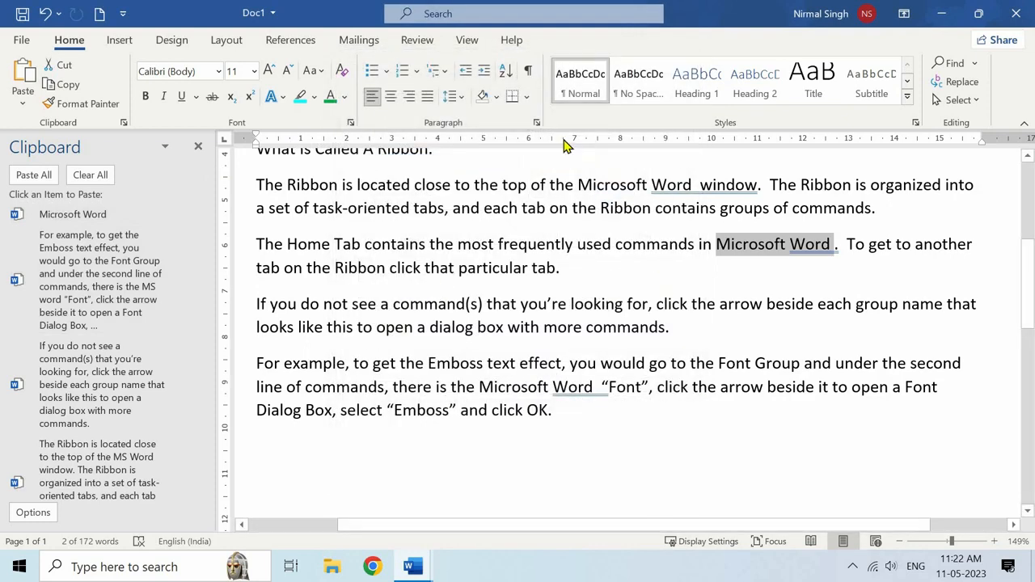
{"action": "left_click", "coordinate": [536, 122]}
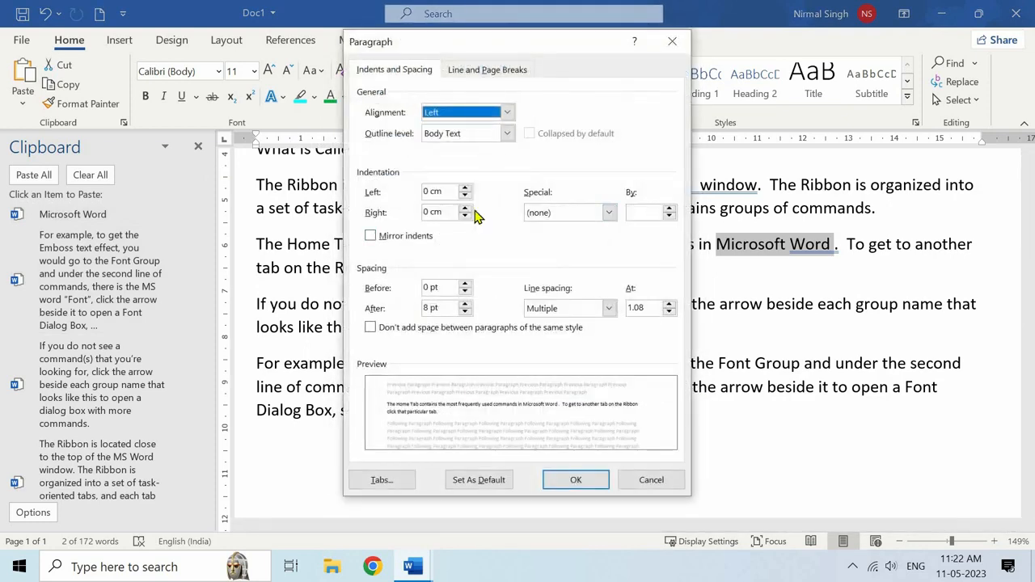
{"action": "left_click", "coordinate": [638, 483]}
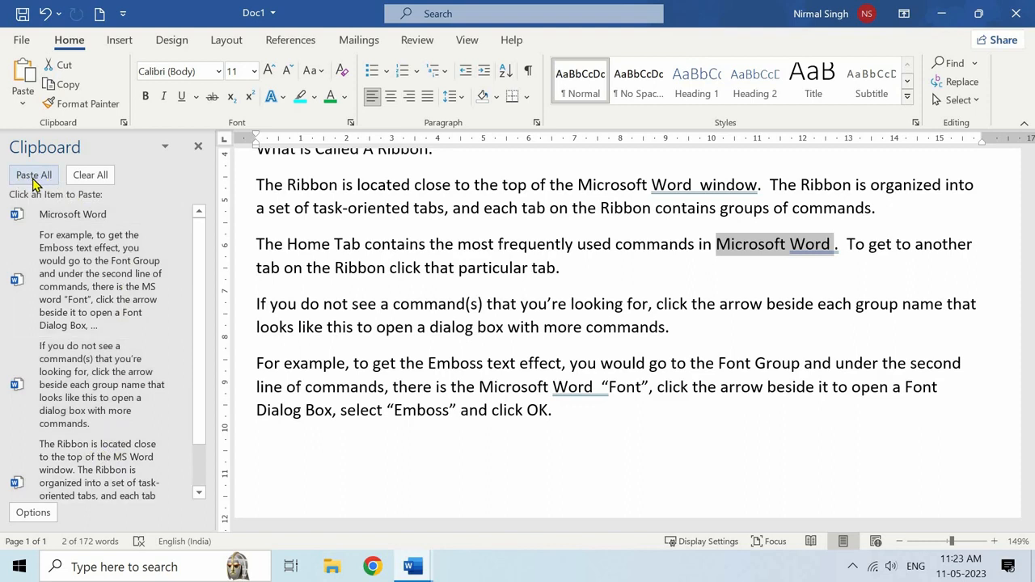
- Clear all collected items from the clipboard and close its pane
{"action": "left_click", "coordinate": [89, 176]}
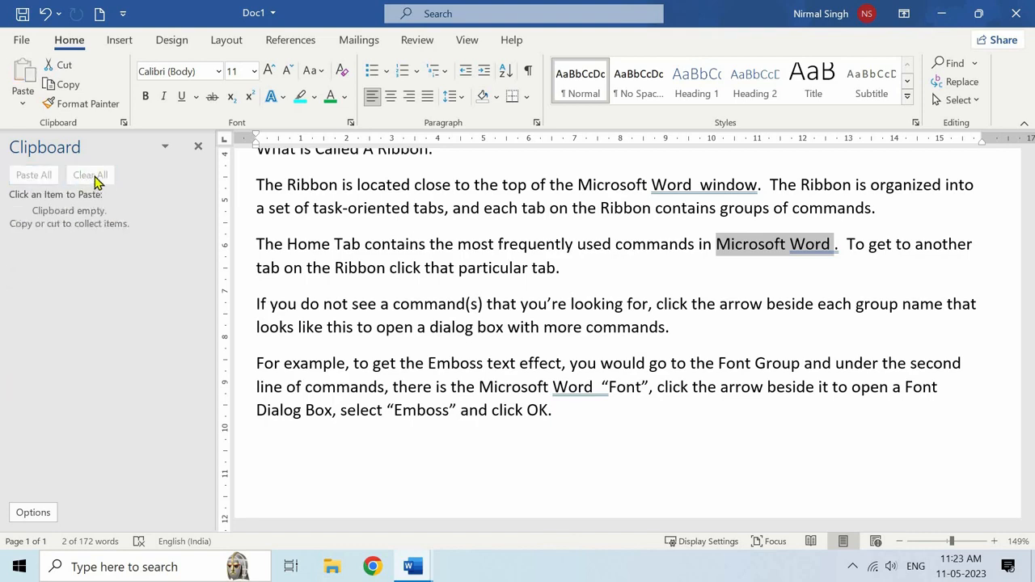
{"action": "left_click", "coordinate": [198, 146]}
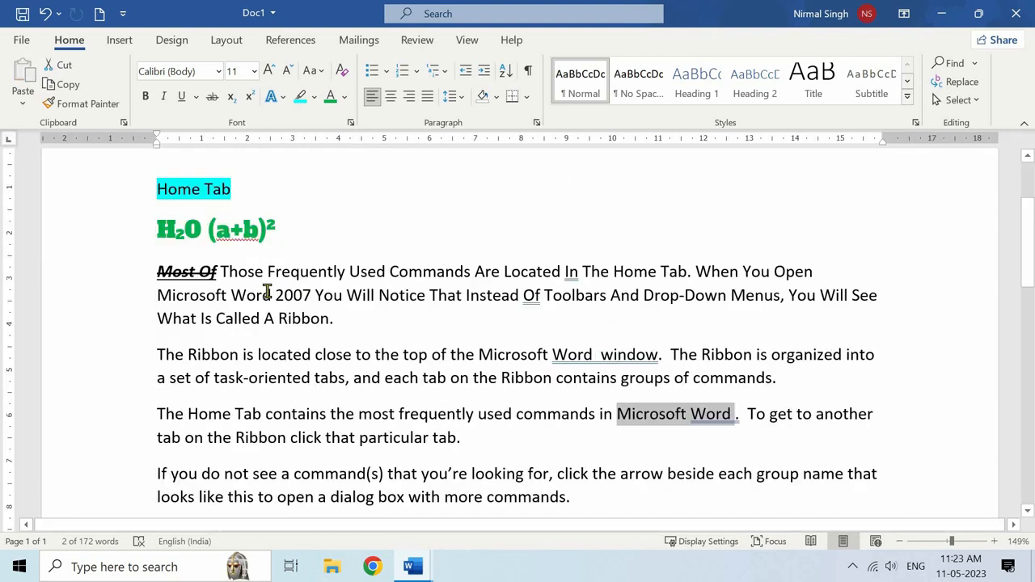